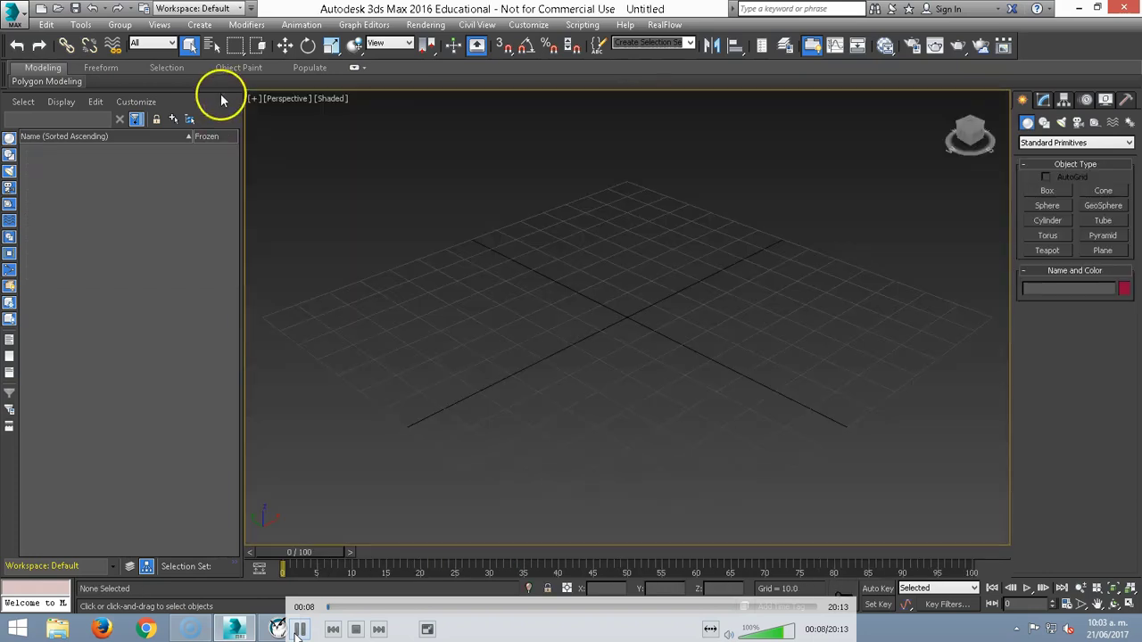
Detach the Scene Explorer from the workspace and close it so the viewport fills the space
left_click_drag(216, 90, 401, 176)
left_click(403, 176)
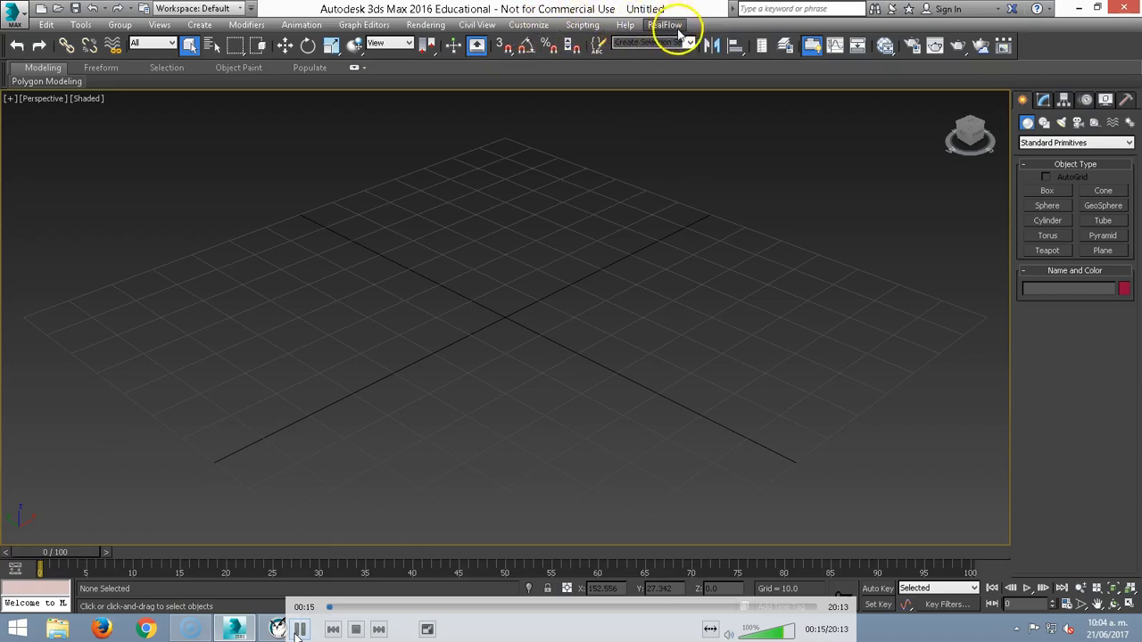
Set the display unit scale to metric centimeters
left_click(531, 27)
left_click(554, 204)
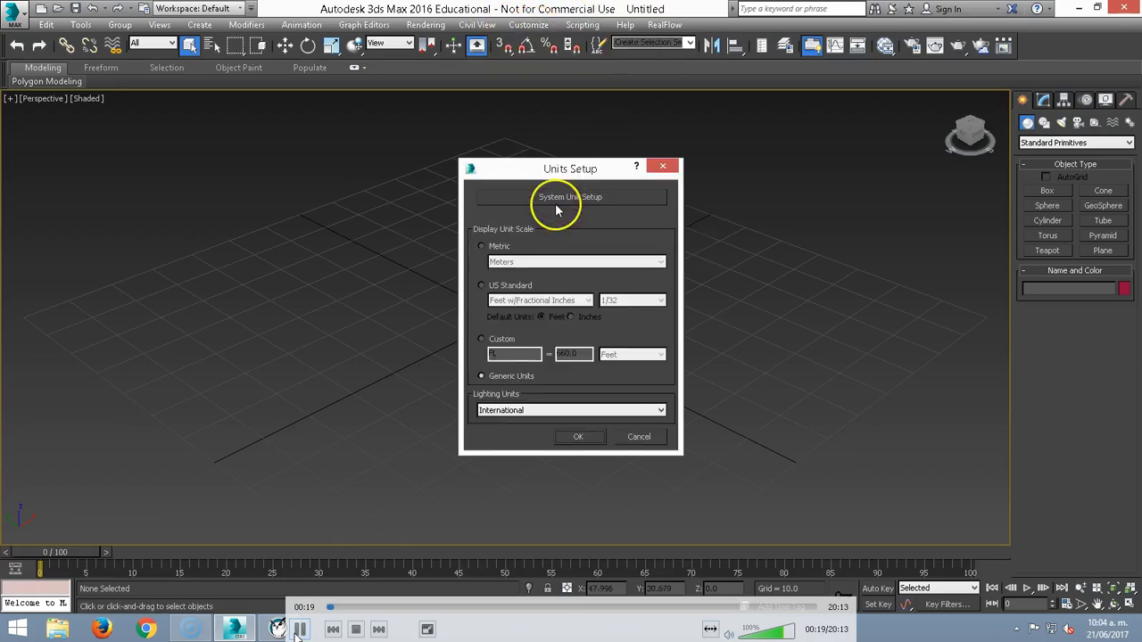
left_click(506, 262)
left_click(512, 286)
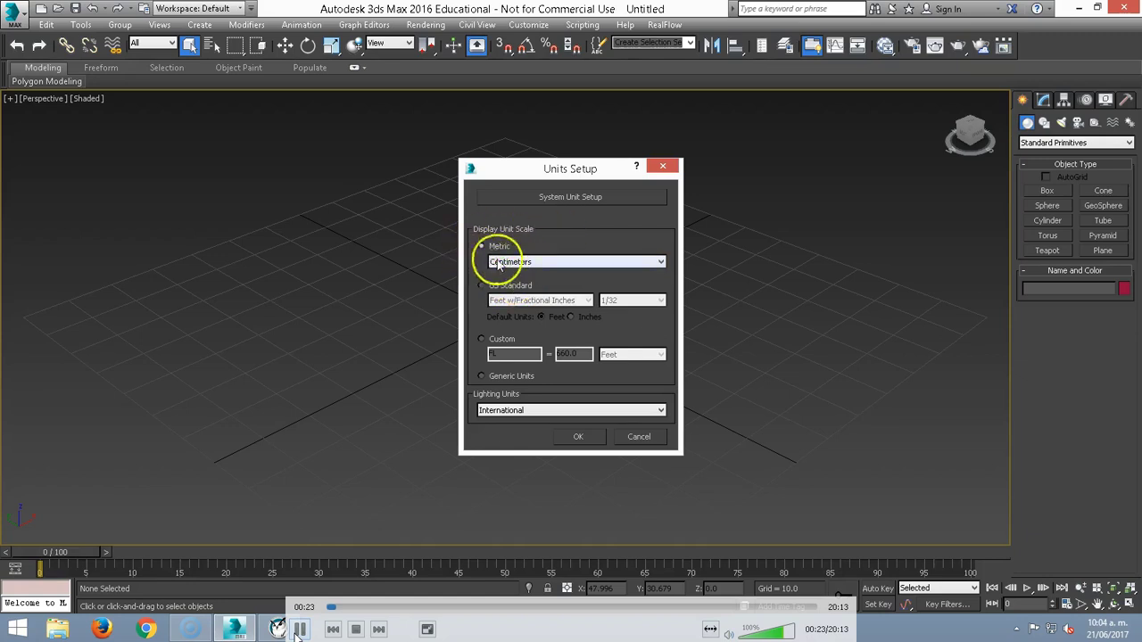
left_click_drag(586, 170, 499, 135)
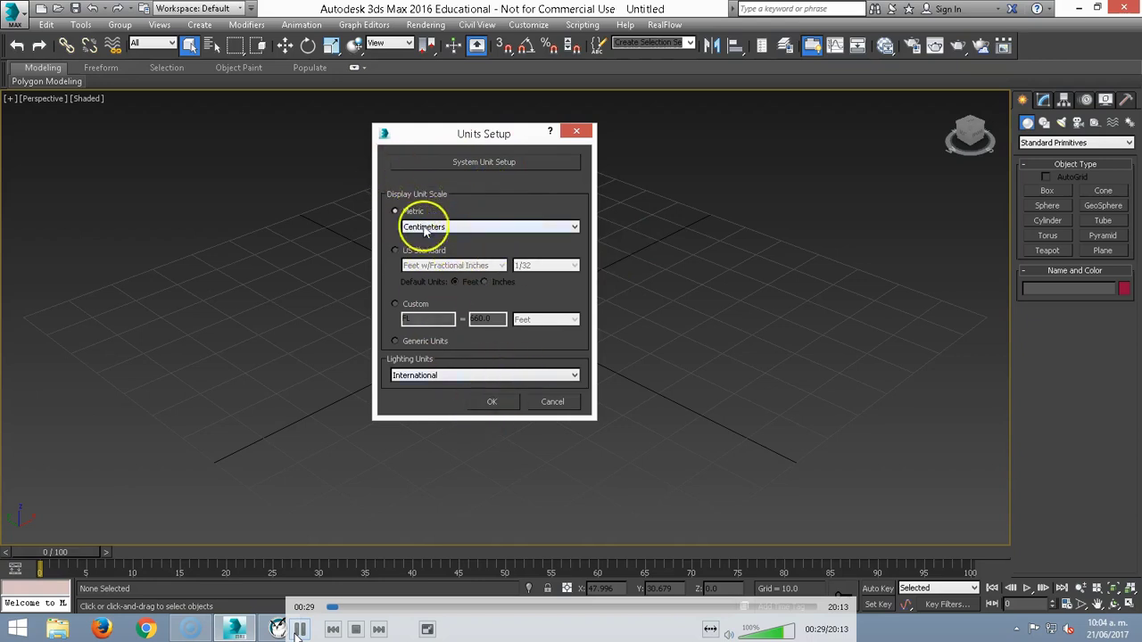
left_click(497, 402)
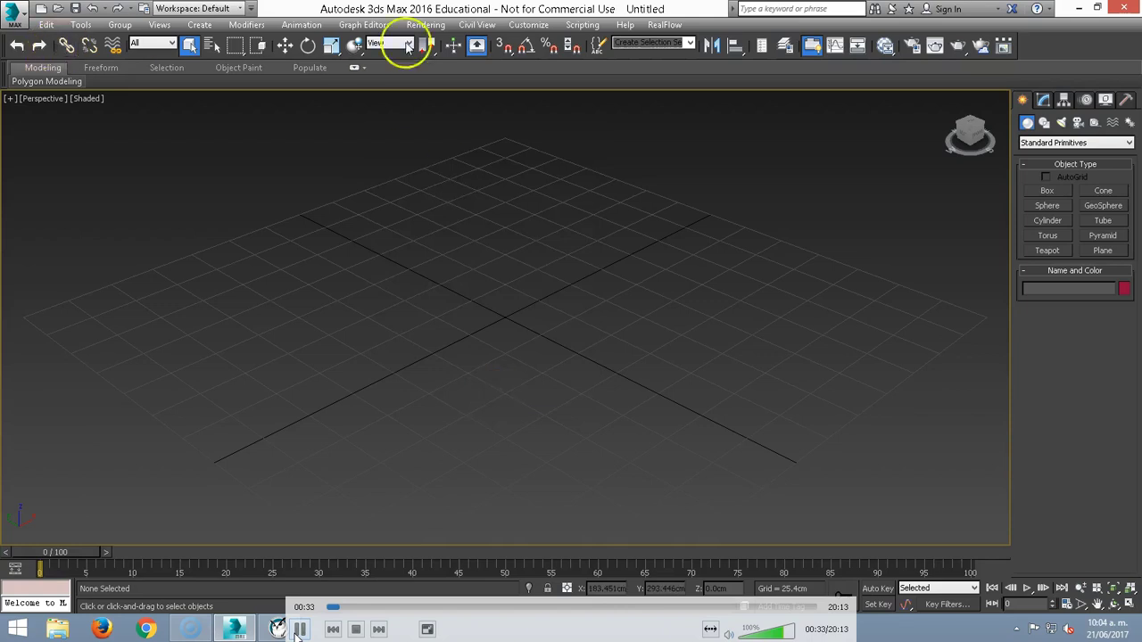
Switch the display units briefly to Generic Units and return them to metric centimeters
left_click(528, 24)
left_click(542, 207)
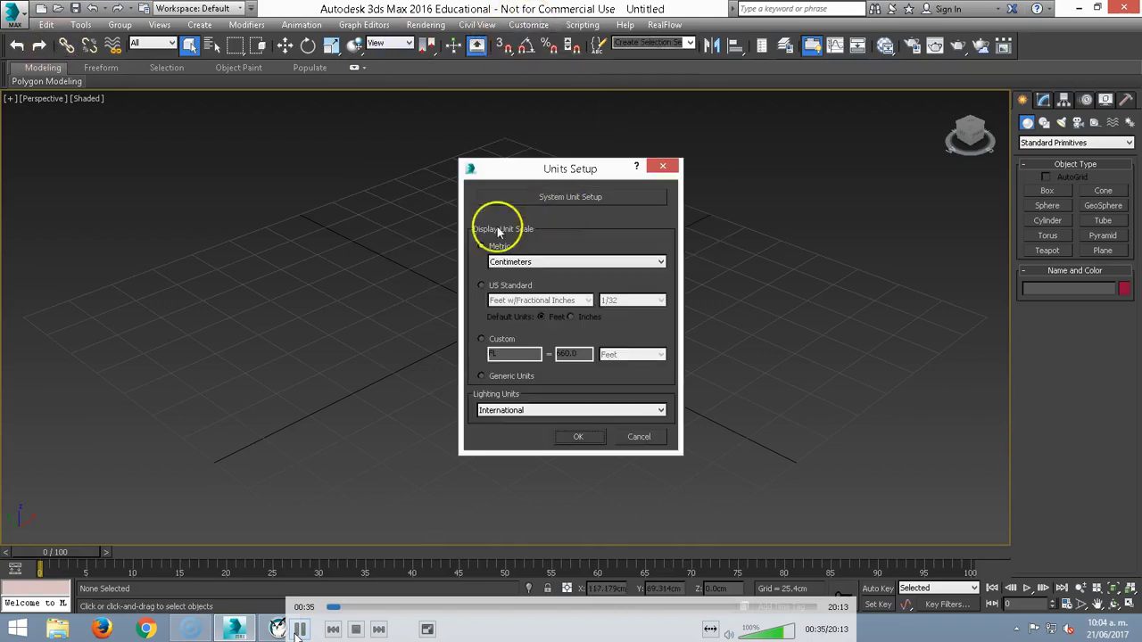
left_click(495, 261)
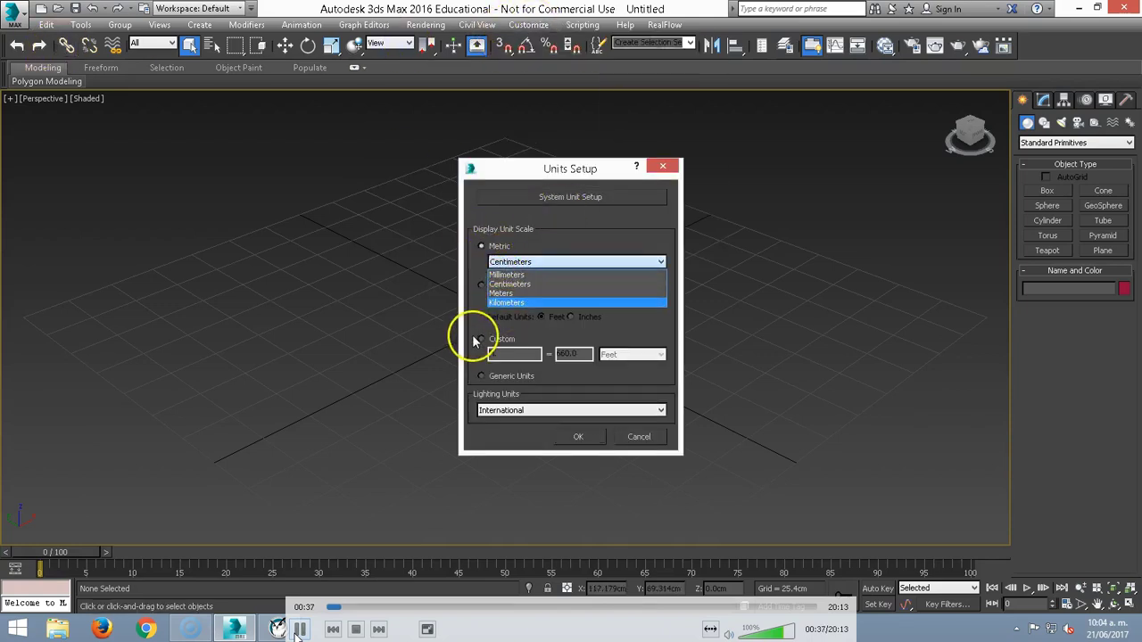
left_click(480, 371)
left_click(481, 376)
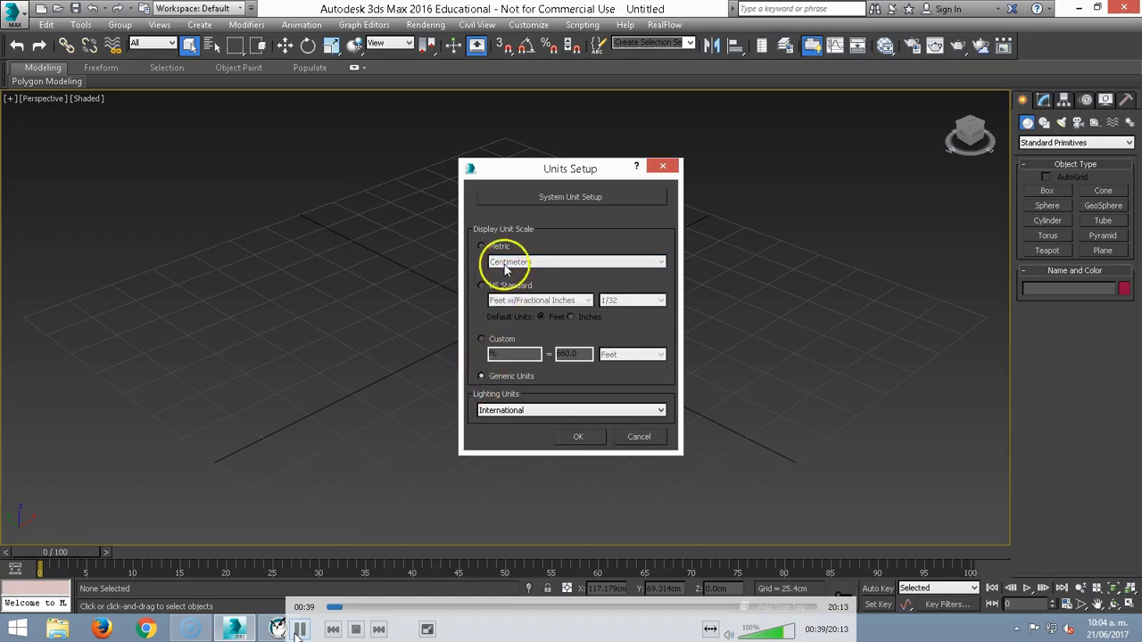
left_click(489, 249)
left_click(492, 260)
left_click(492, 261)
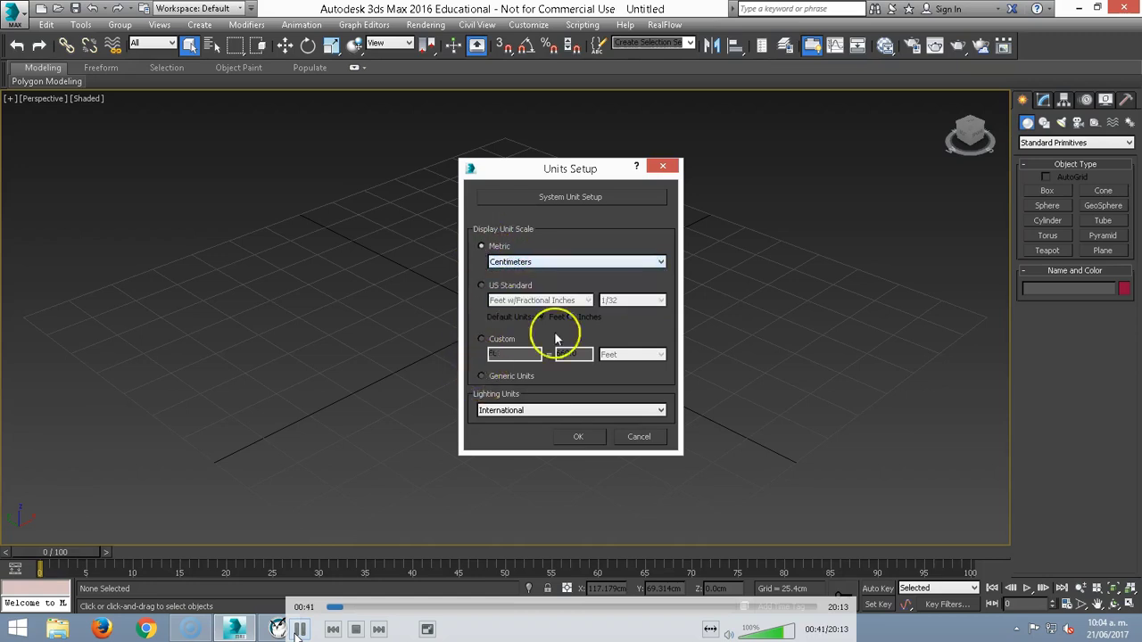
left_click(577, 437)
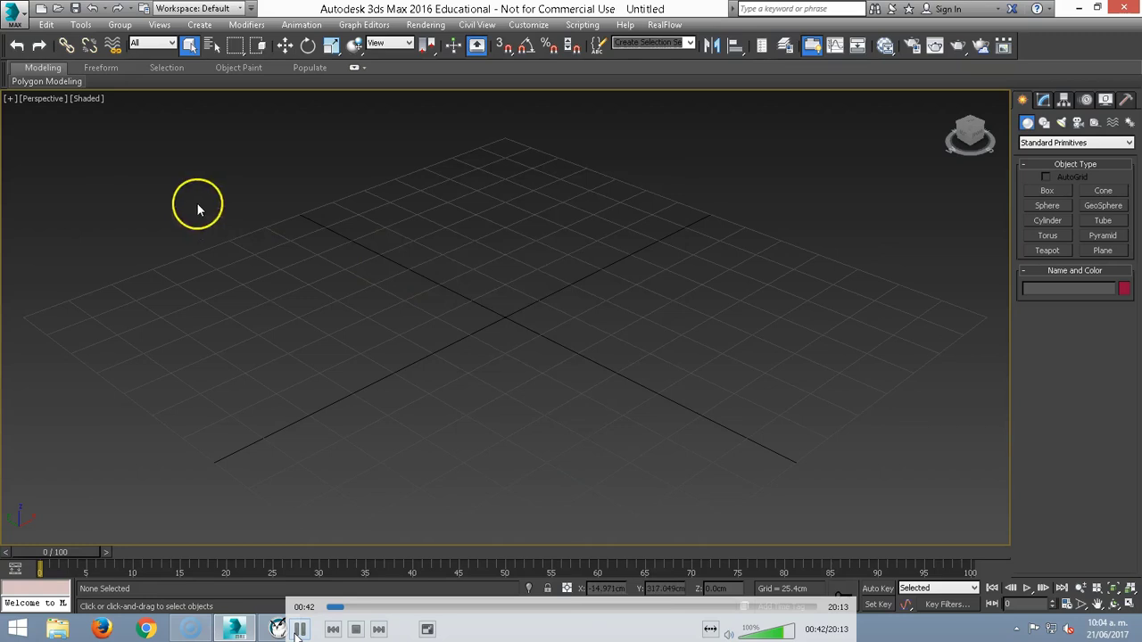
Open the lavabo scene file and continue past the student version notice
left_click(14, 14)
left_click(39, 114)
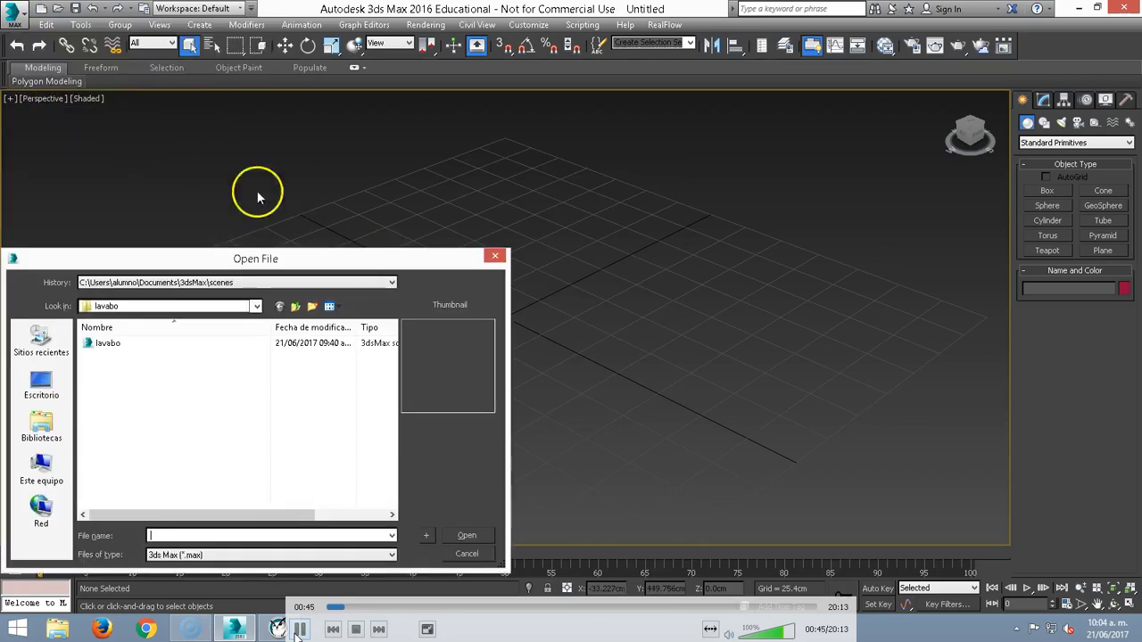
left_click(128, 344)
left_click(467, 535)
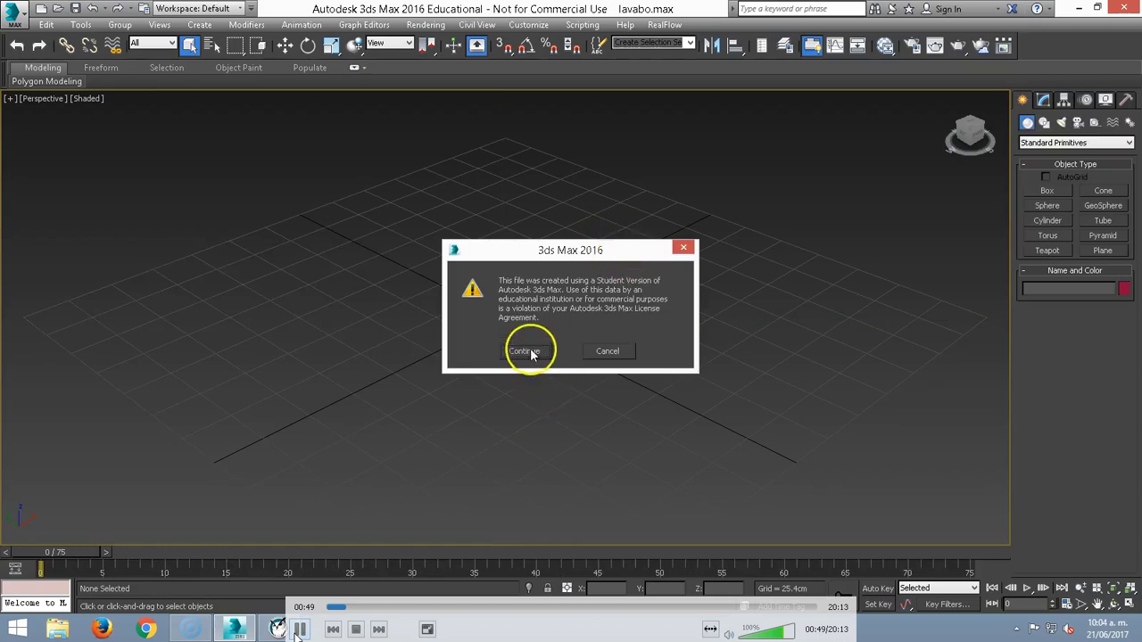
left_click(526, 352)
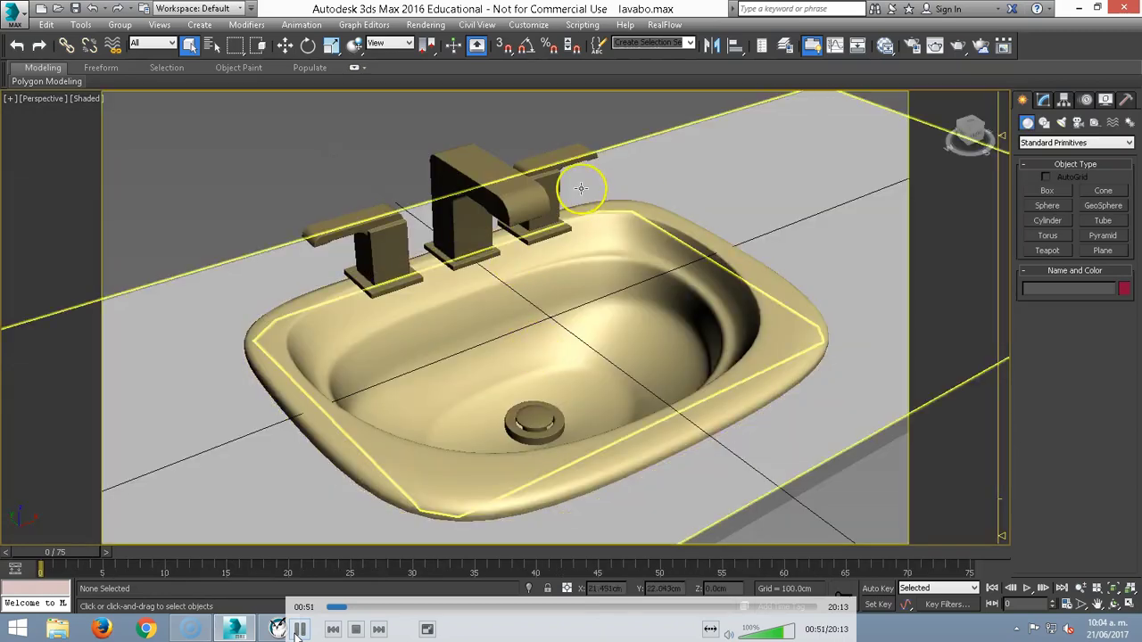
Isolate the countertop object to view it alone, and end the isolation to bring back the full scene
left_click(252, 297)
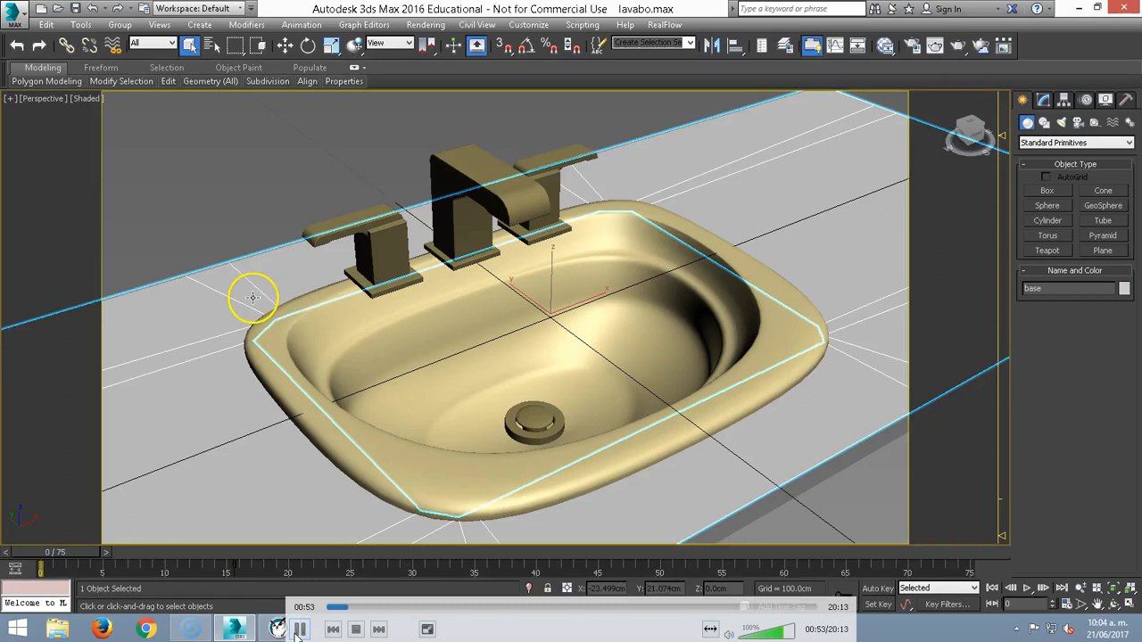
right_click(711, 212)
left_click(742, 91)
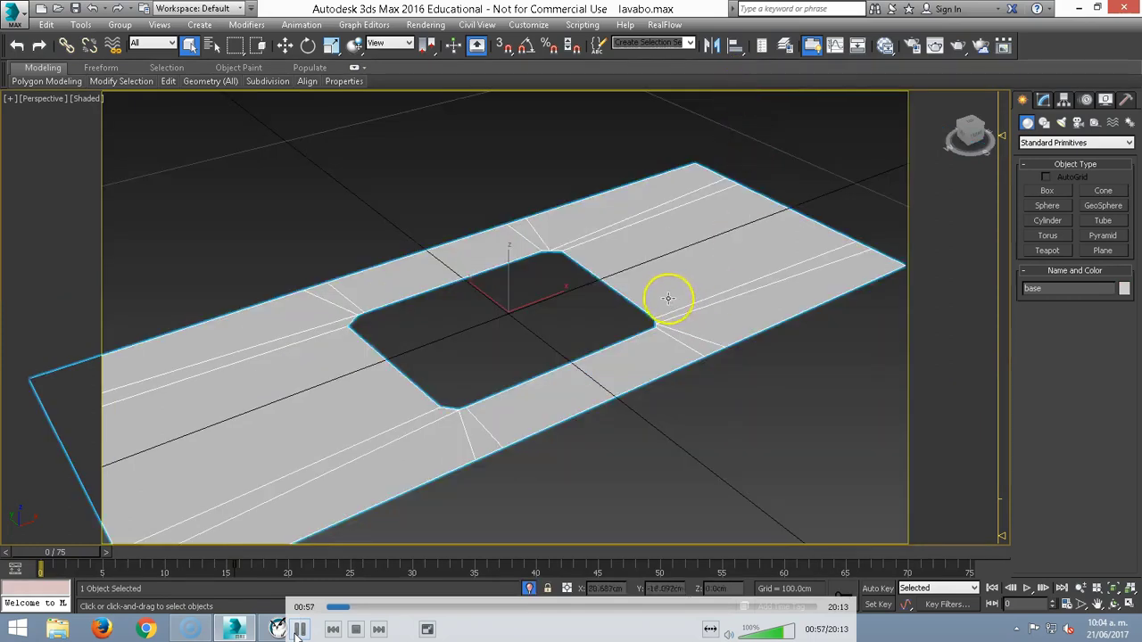
right_click(662, 257)
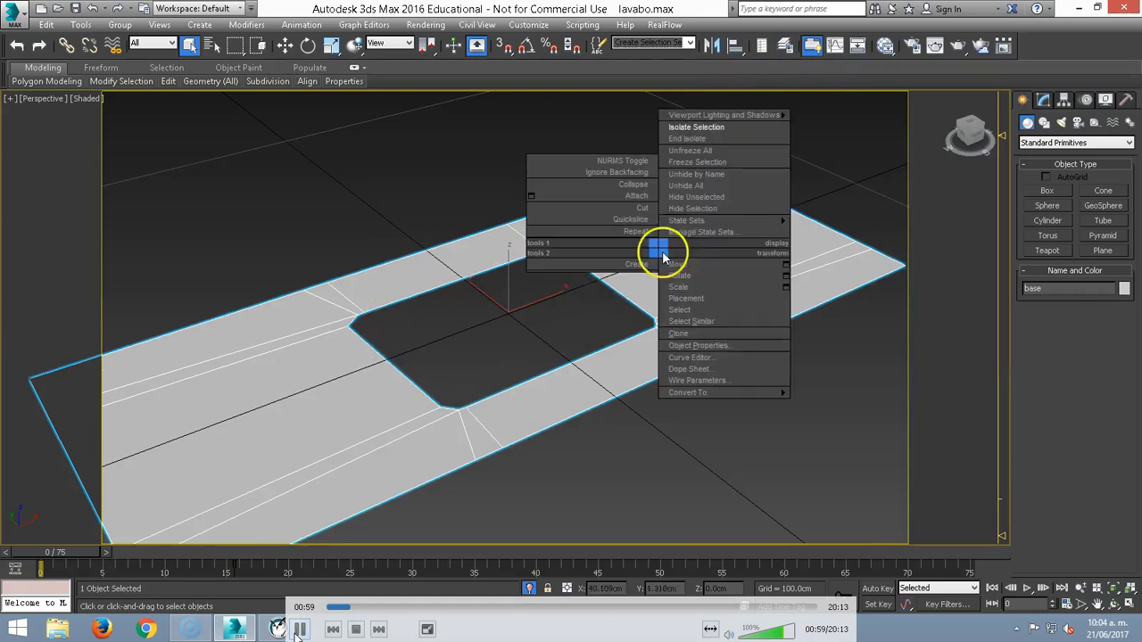
left_click(697, 137)
Inspect the sink, the faucet handle and the countertop by selecting each one, and clear the selection
left_click(657, 237)
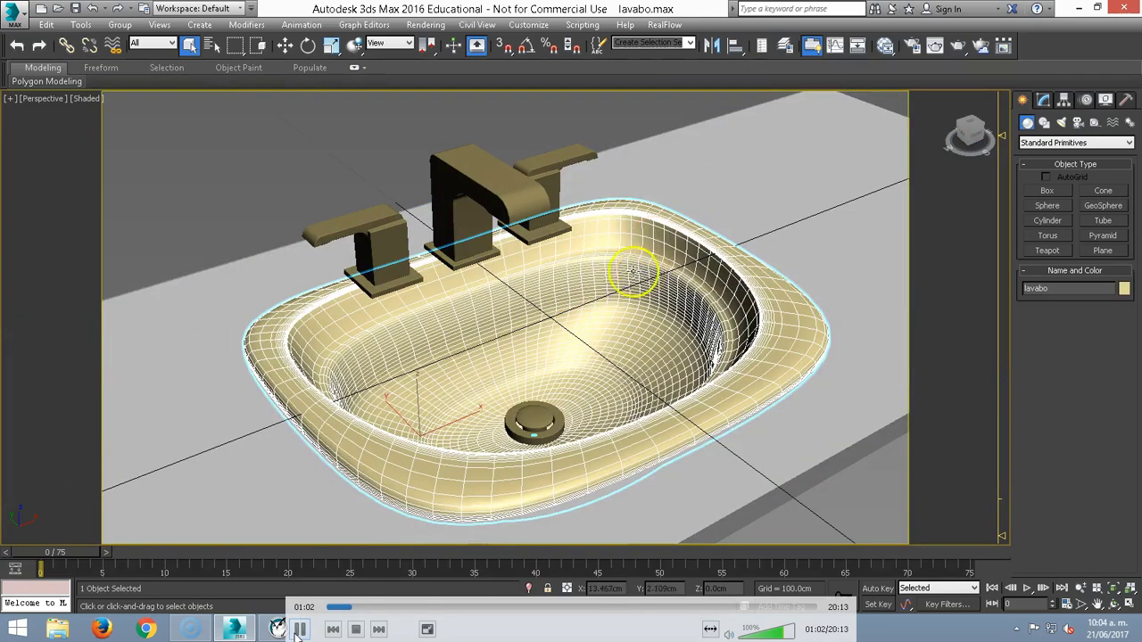
left_click(378, 279)
left_click(222, 301)
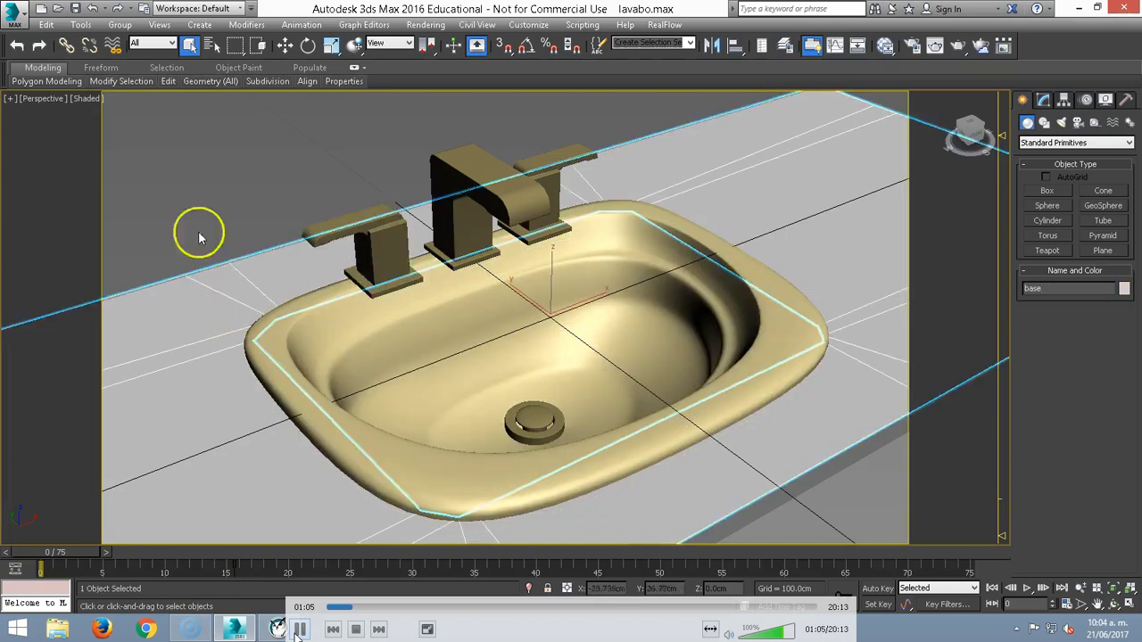
left_click(197, 176)
Create a box about 8.6 cm long and 10 cm wide behind the countertop, beside the left faucet handle
left_click(1047, 191)
left_click_drag(191, 204, 289, 199)
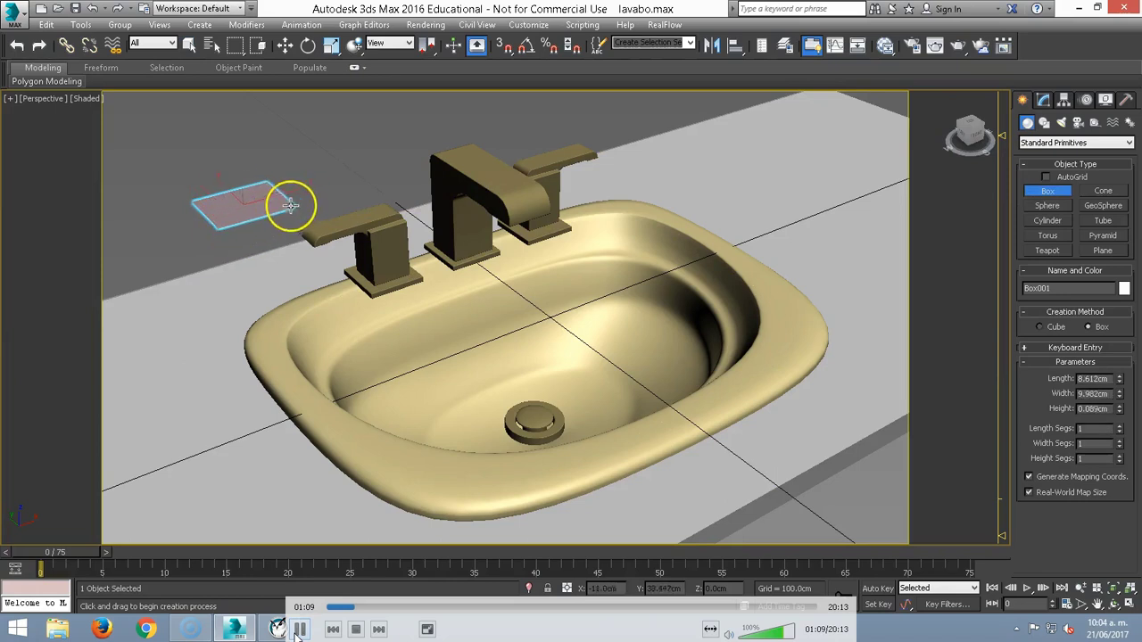
left_click(265, 190)
middle_click_drag(264, 191, 278, 207)
right_click(237, 204)
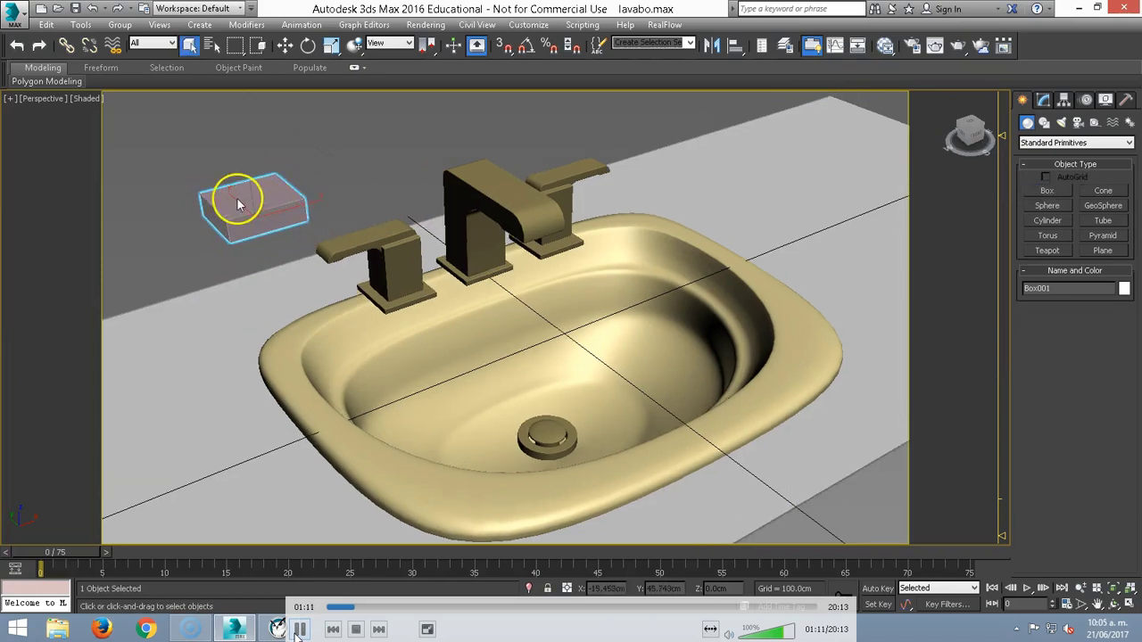
Scale the new box's height down to about 47% and convert it to an Editable Poly
key("r")
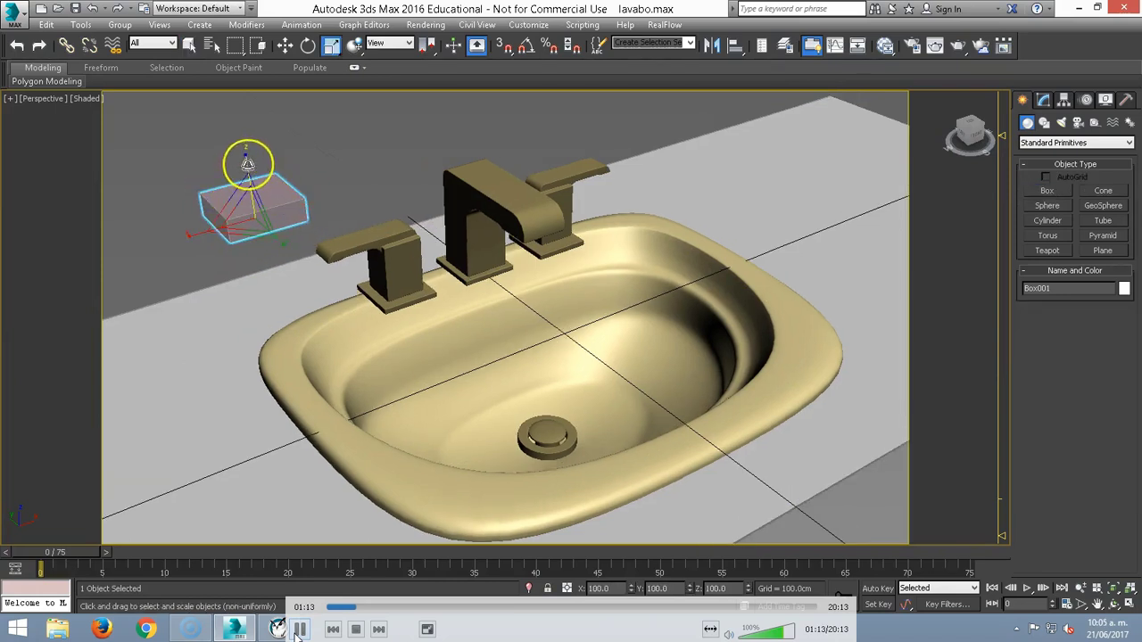
left_click_drag(248, 163, 172, 237)
right_click(207, 223)
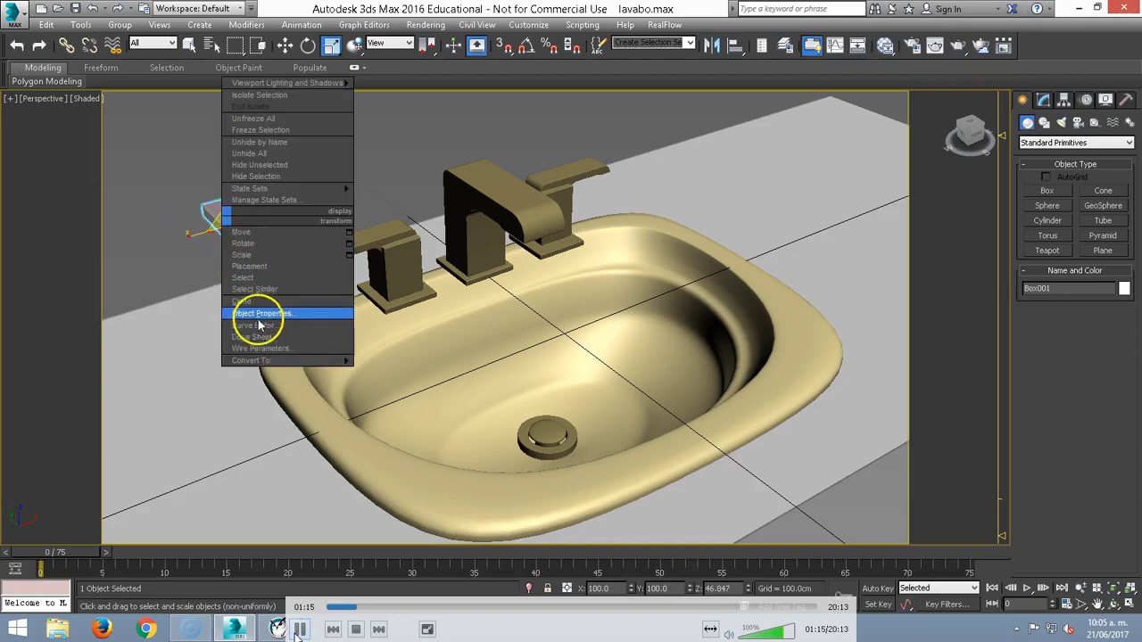
mouse_move(265, 360)
left_click(428, 371)
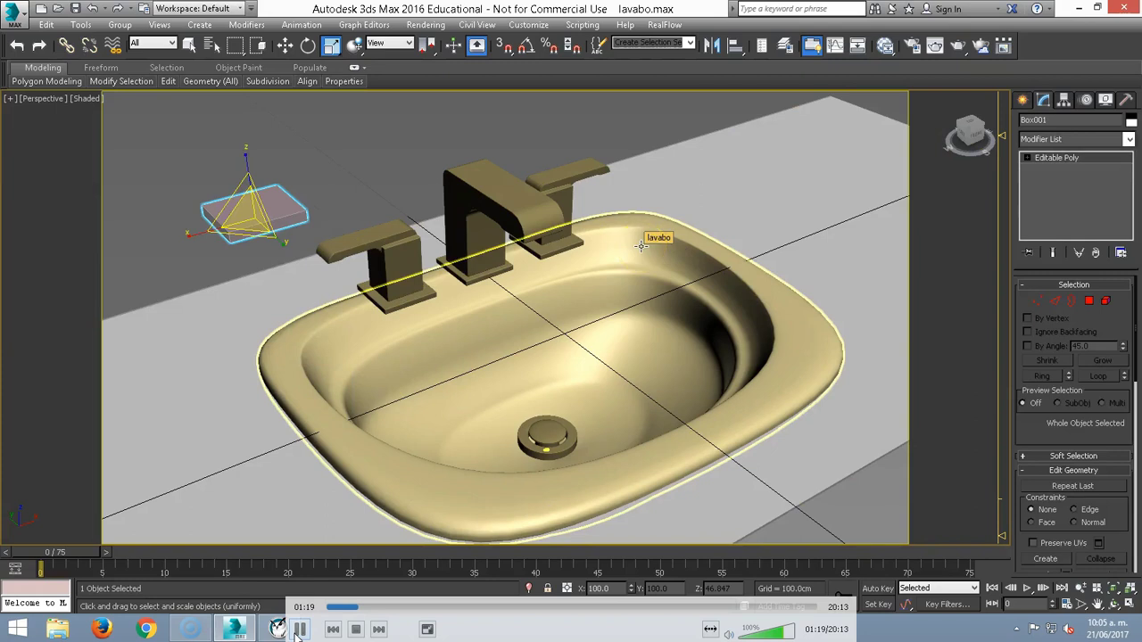
Inset the top polygon of the flattened box to leave an even border around it
left_click(1090, 302)
right_click(252, 207)
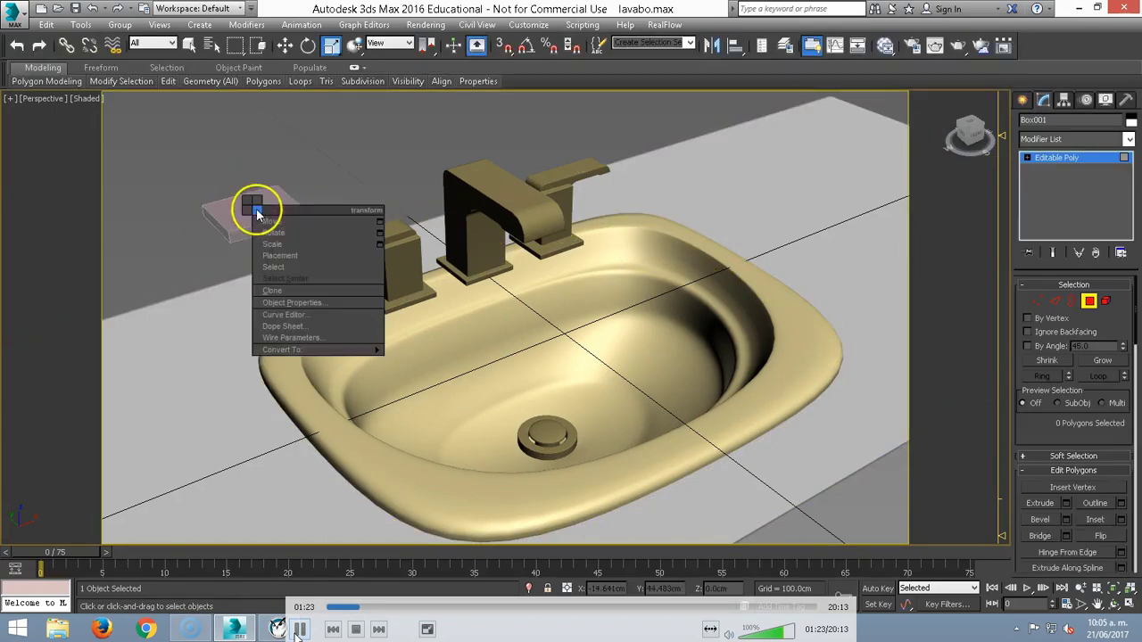
left_click(233, 271)
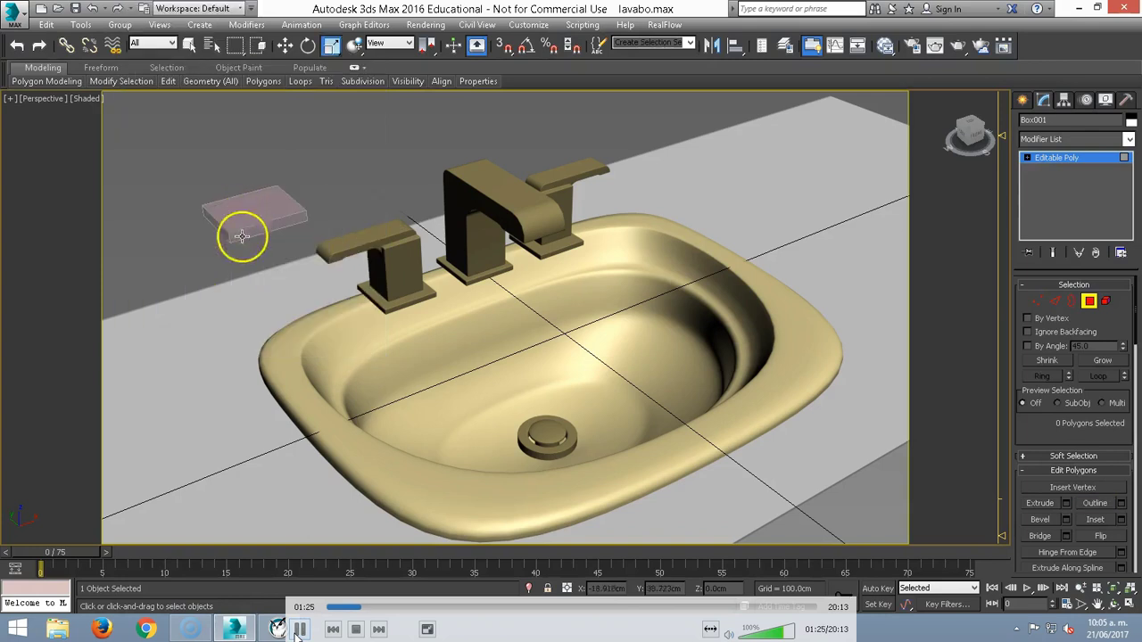
right_click(238, 207)
left_click(223, 281)
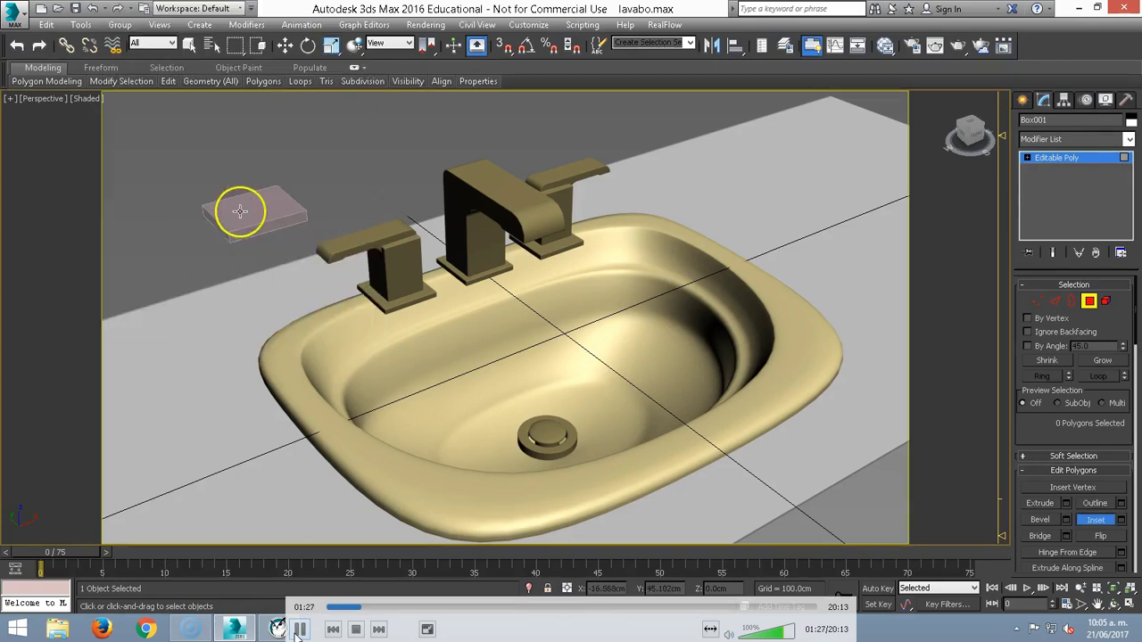
left_click_drag(240, 211, 248, 213)
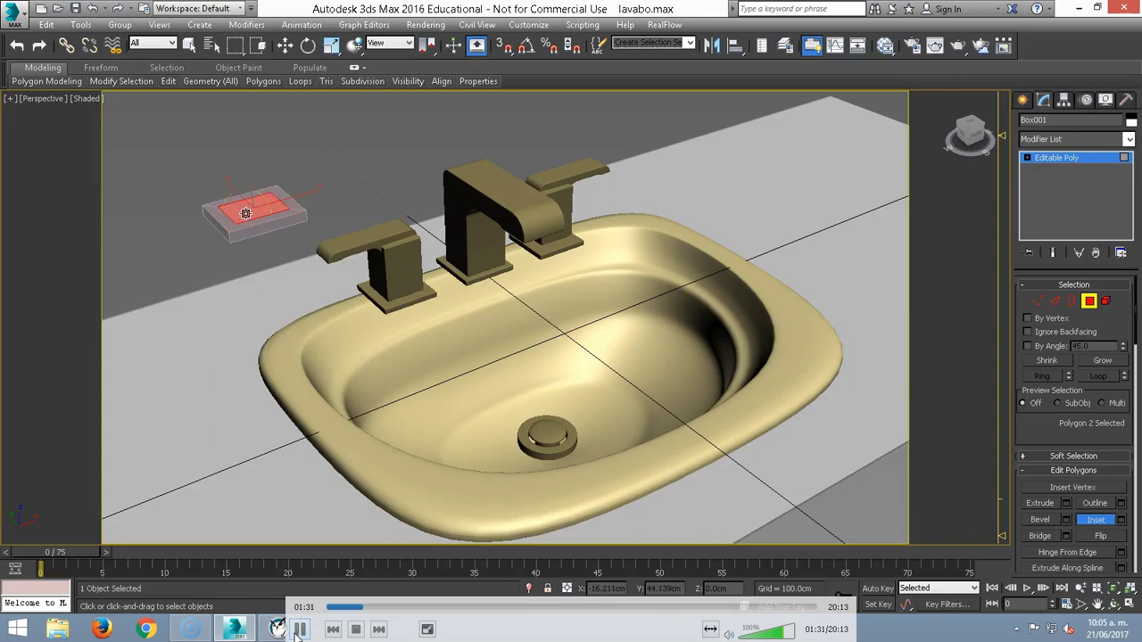
Extrude the inset polygon upward into a post and extrude its upper side outward to form the handle's lever
key("r")
right_click(243, 213)
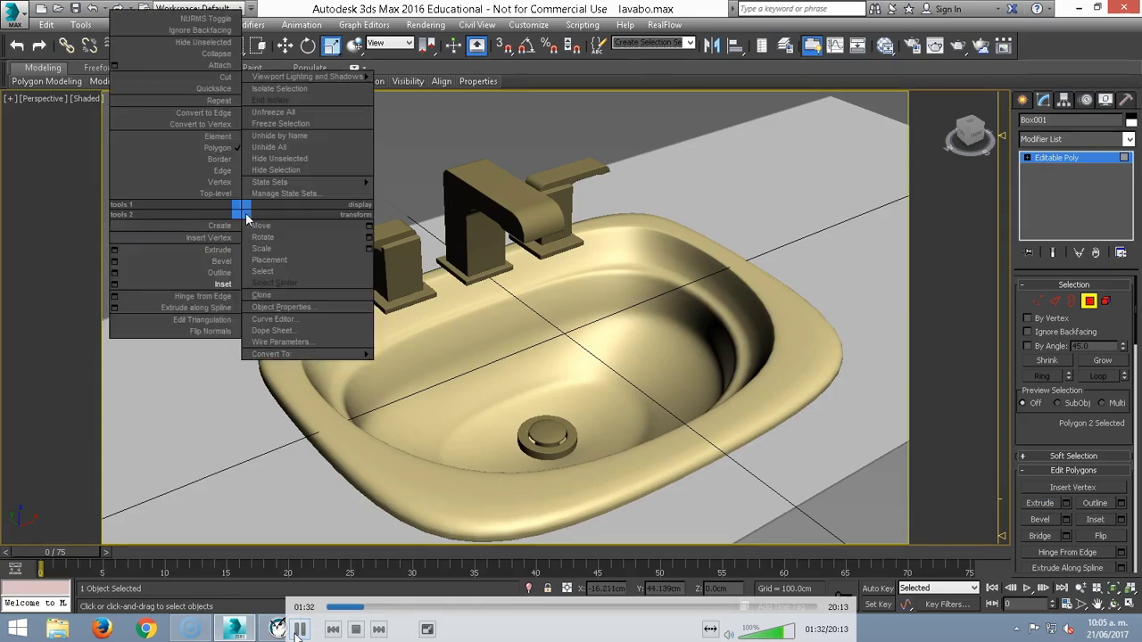
left_click(224, 255)
left_click_drag(250, 211, 135, 138)
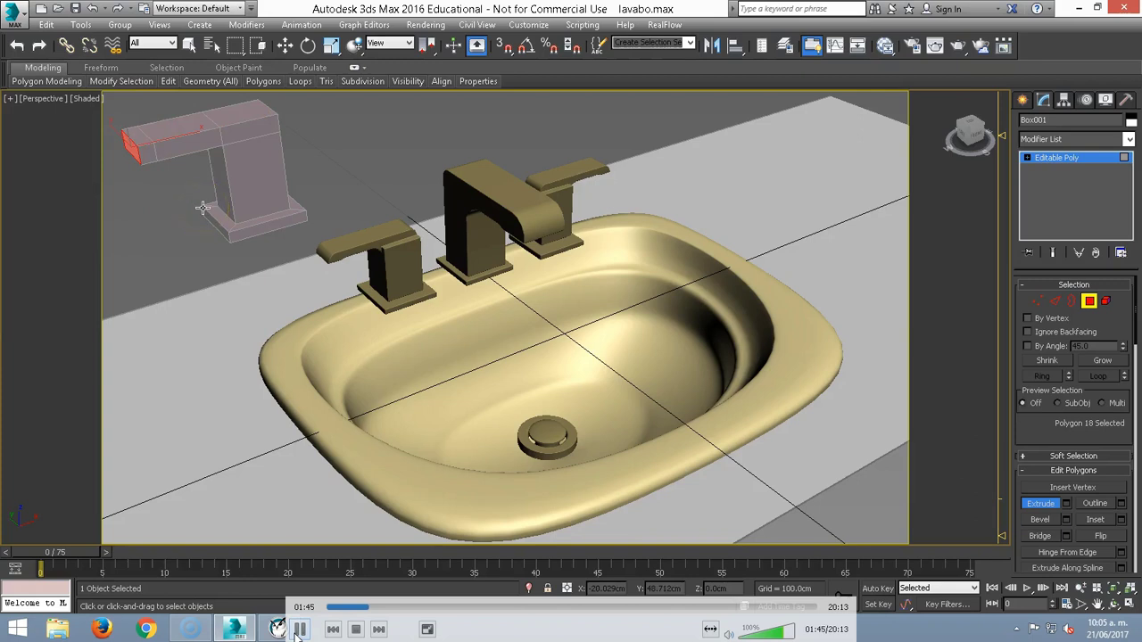
key("1")
left_click(293, 115)
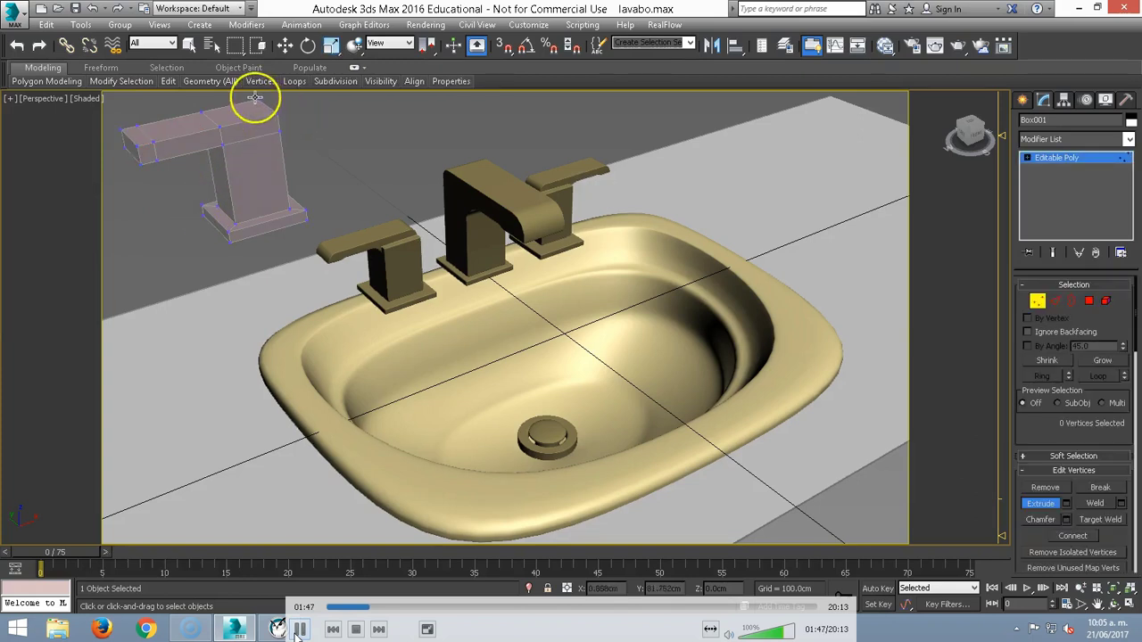
left_click(257, 99)
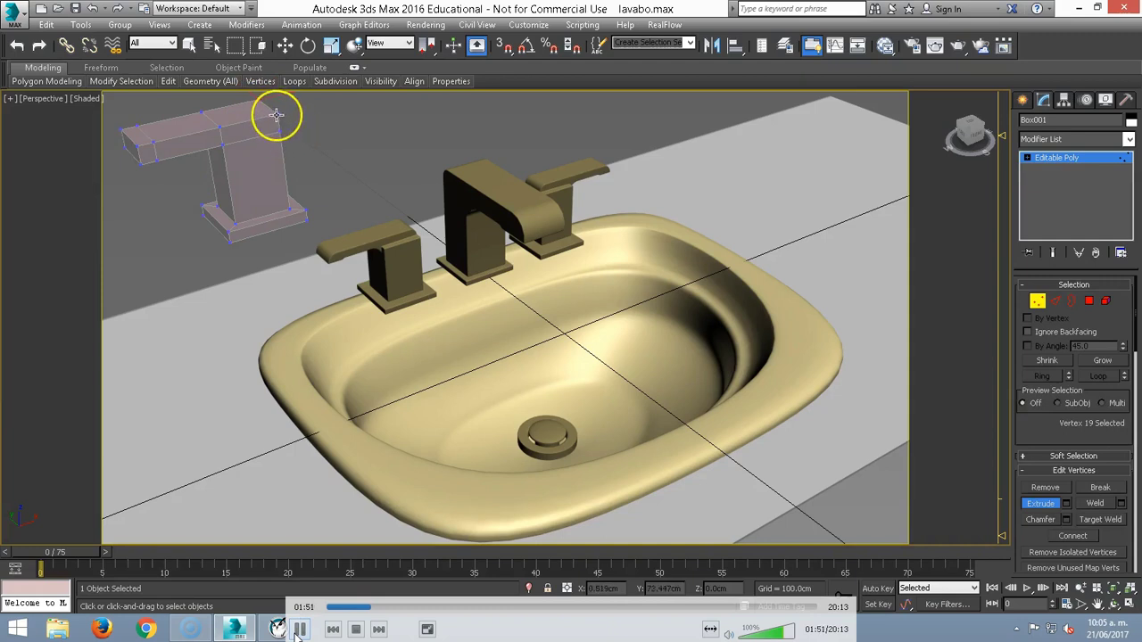
Chamfer the handle's upper edge opposite the lever by 3.259 cm with 5 segments to round that corner
key("2")
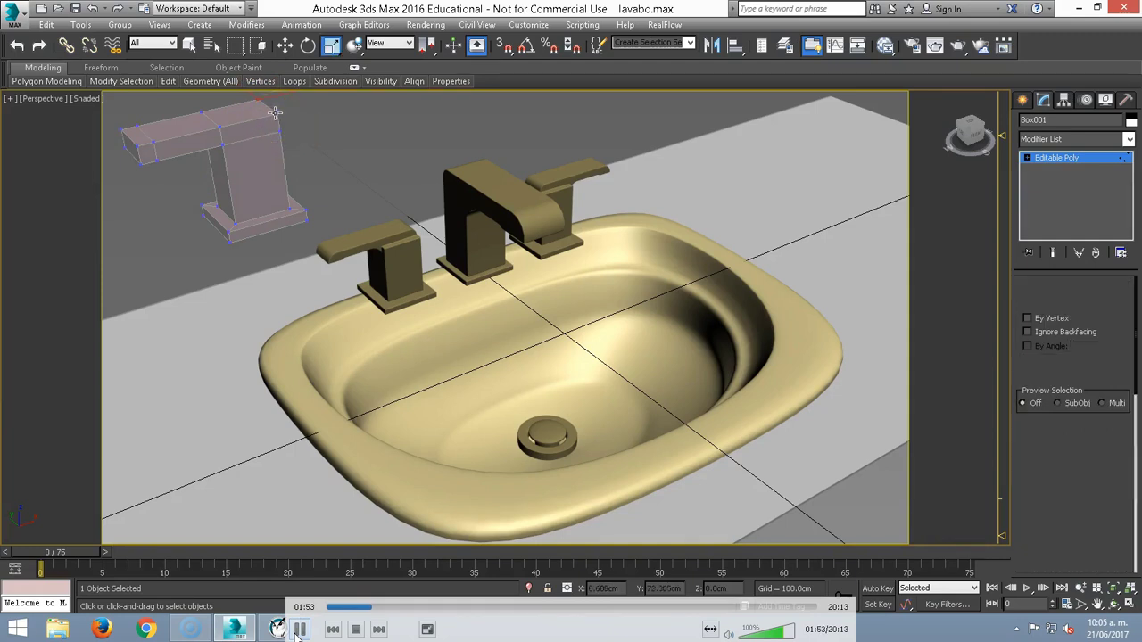
left_click(278, 115)
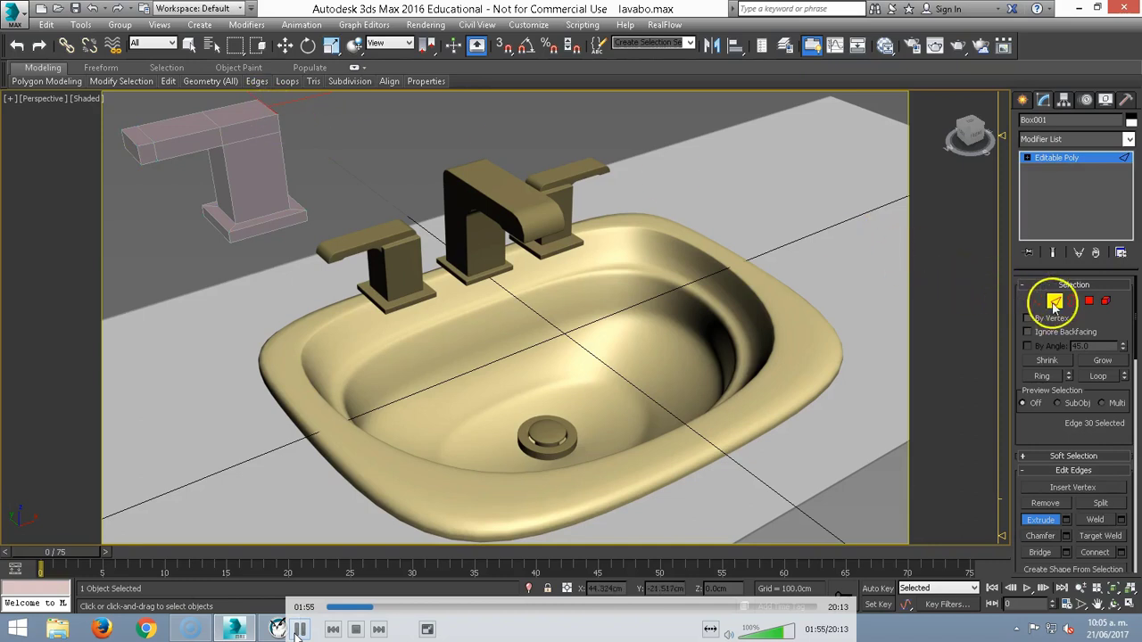
key("r")
right_click(260, 187)
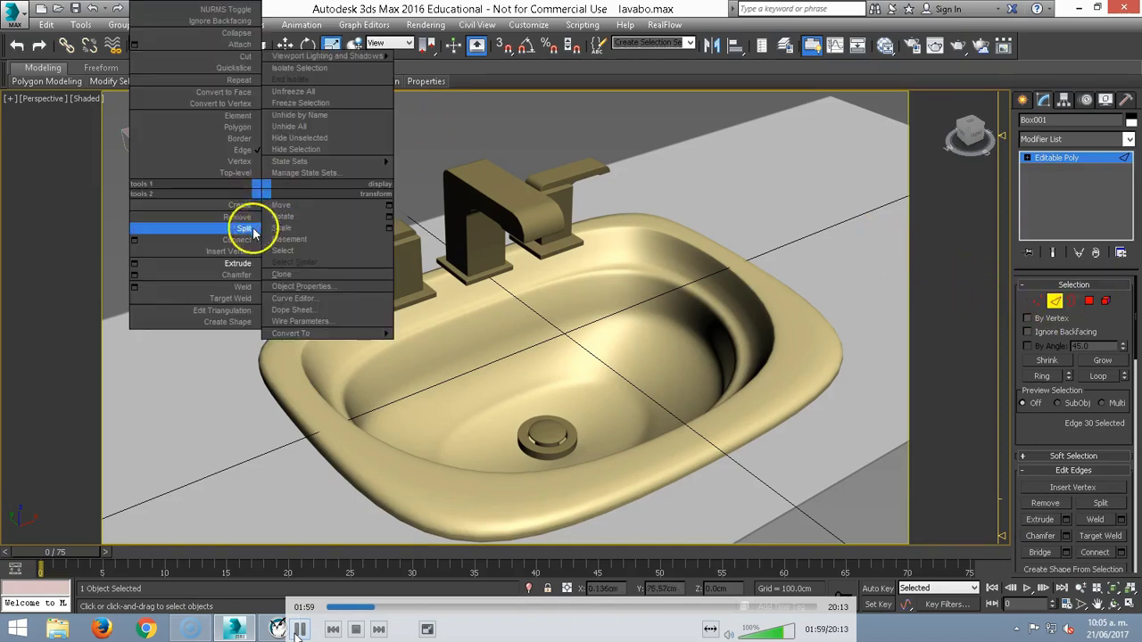
left_click(135, 275)
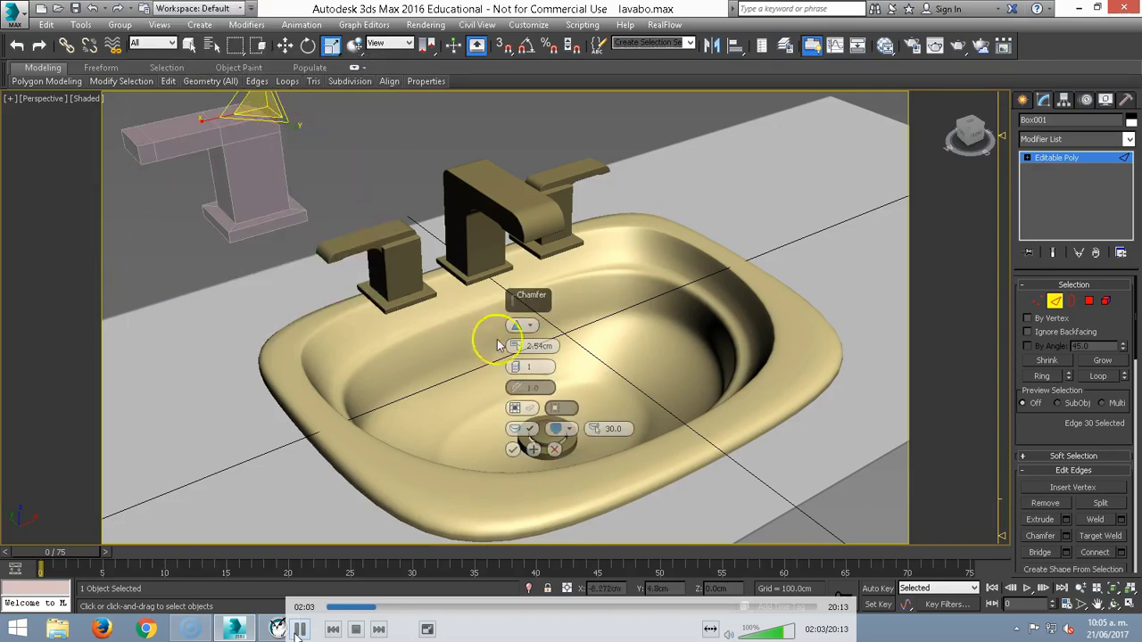
left_click_drag(516, 346, 369, 209)
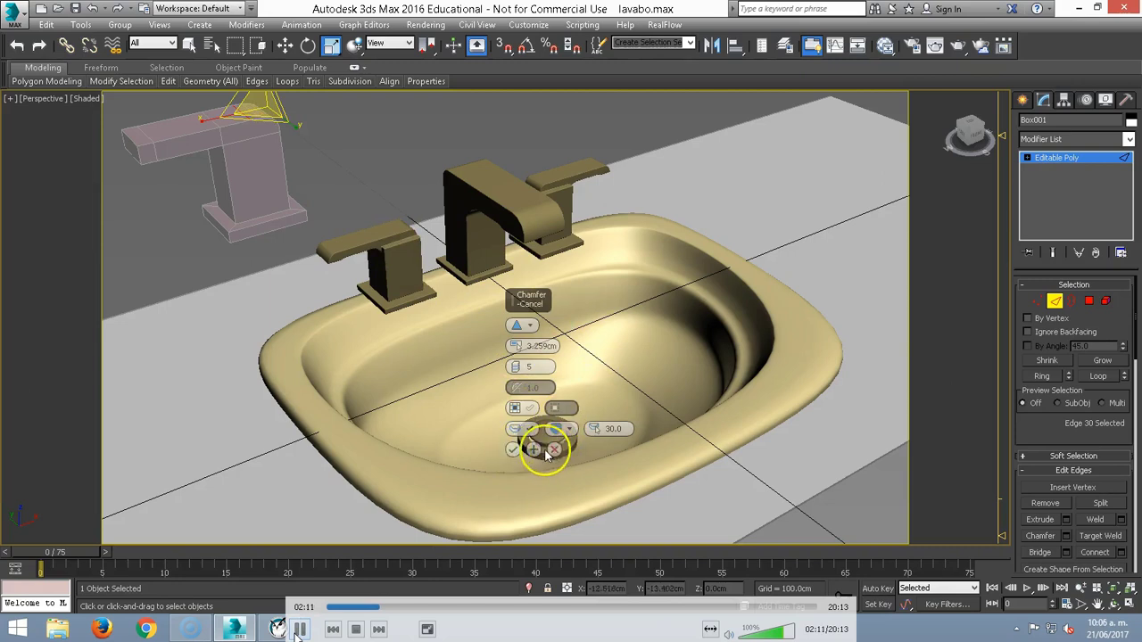
left_click(513, 450)
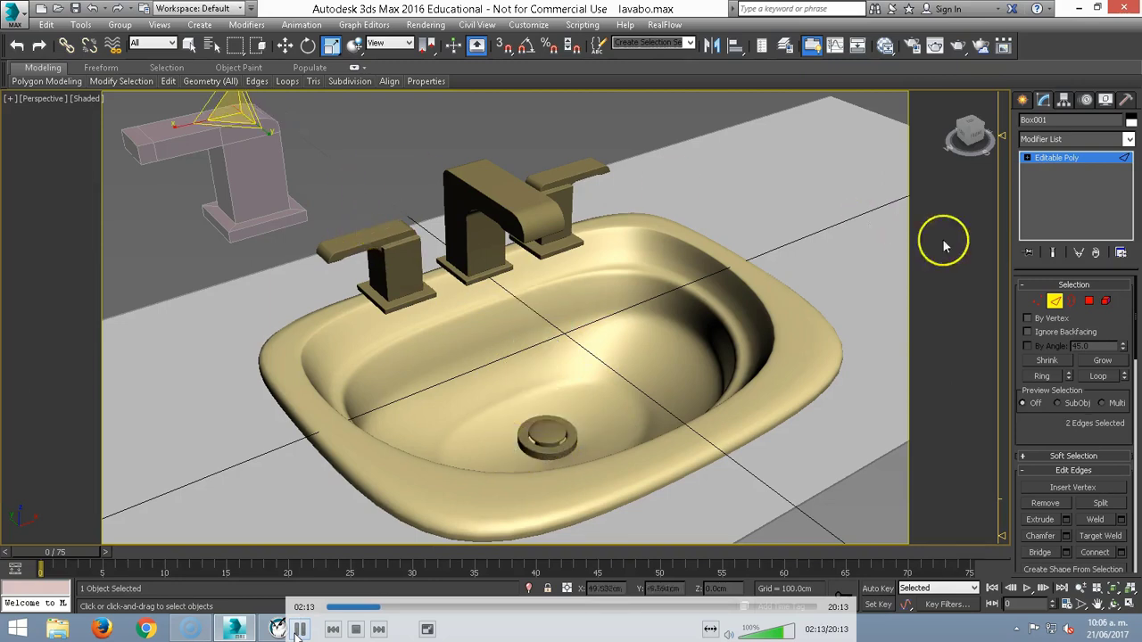
Leave edge editing and mirror the whole handle on the X axis as a copy offset about 44 cm
left_click(1053, 302)
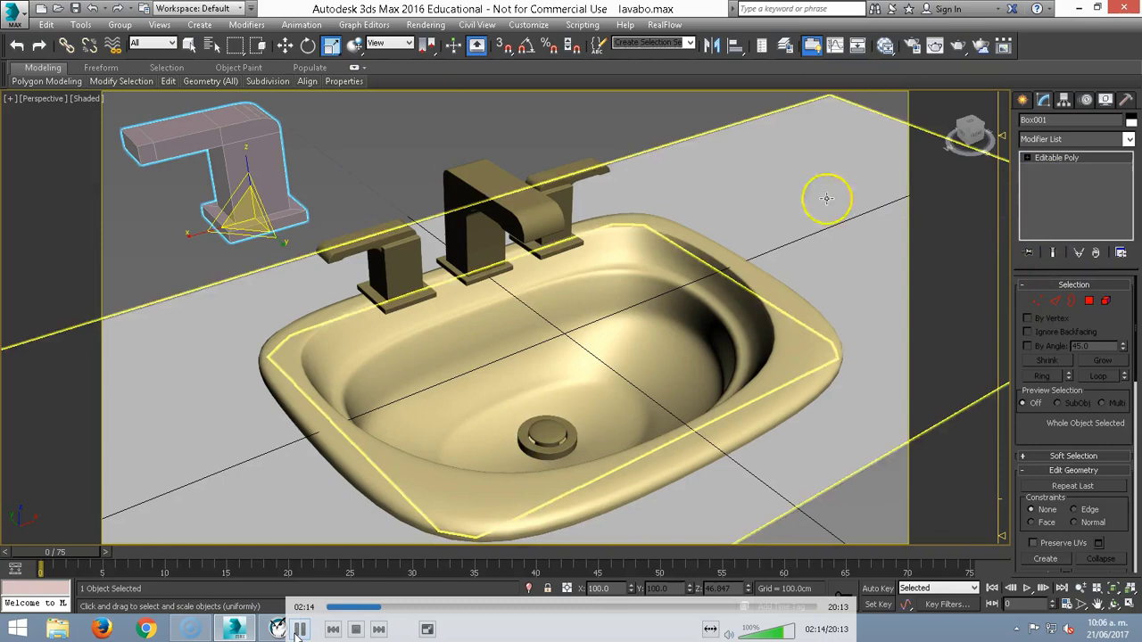
right_click(347, 172)
left_click(262, 184)
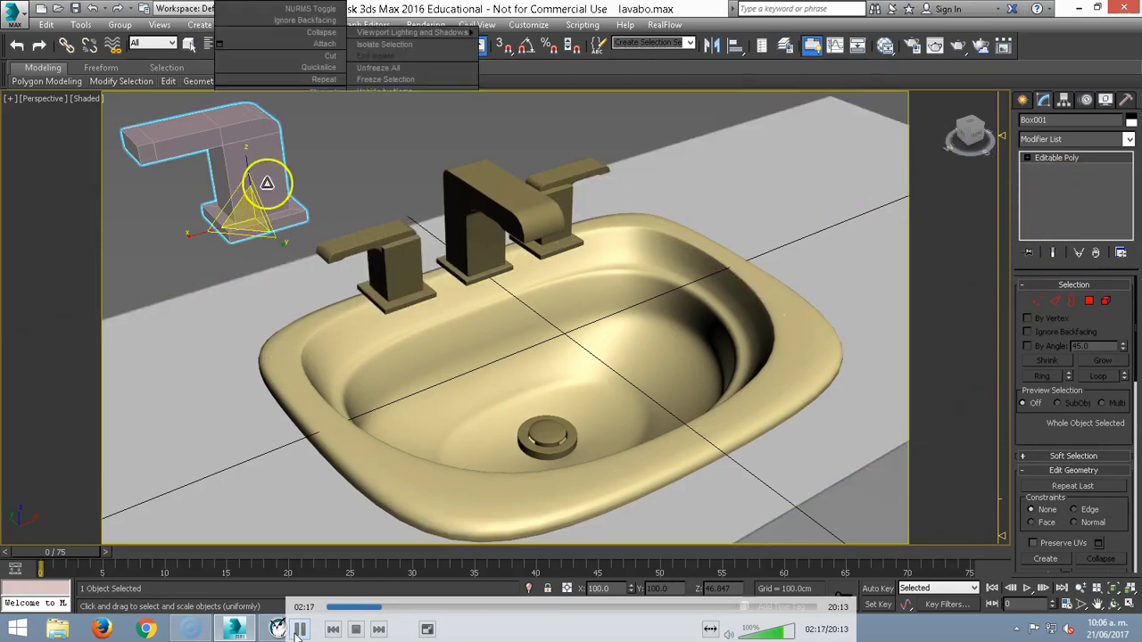
left_click(711, 48)
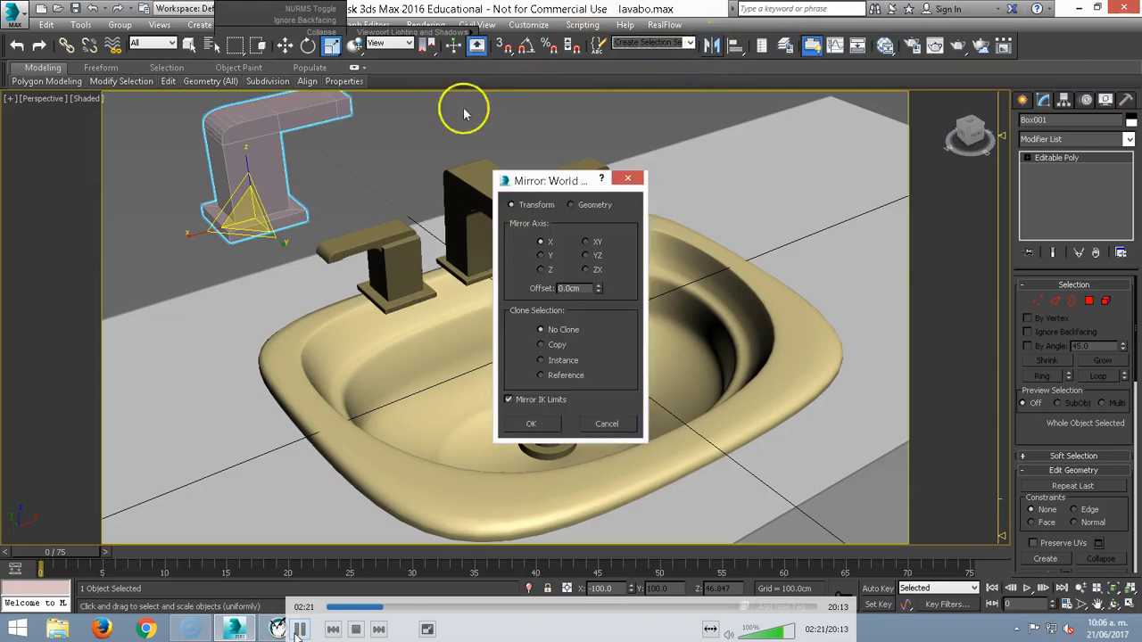
left_click(542, 346)
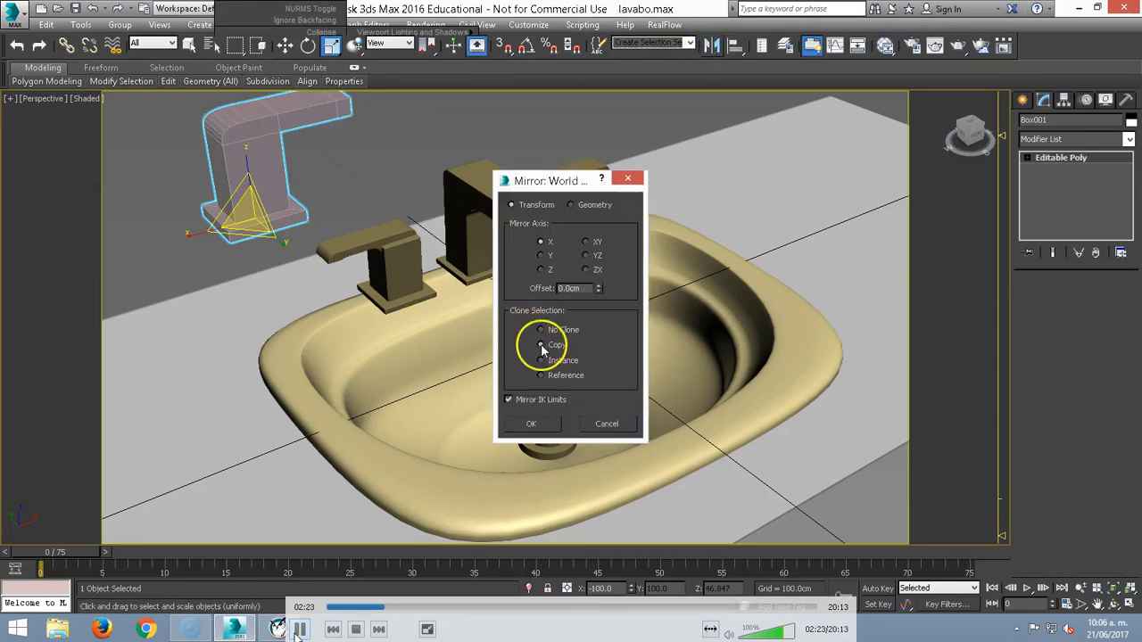
left_click_drag(598, 288, 572, 246)
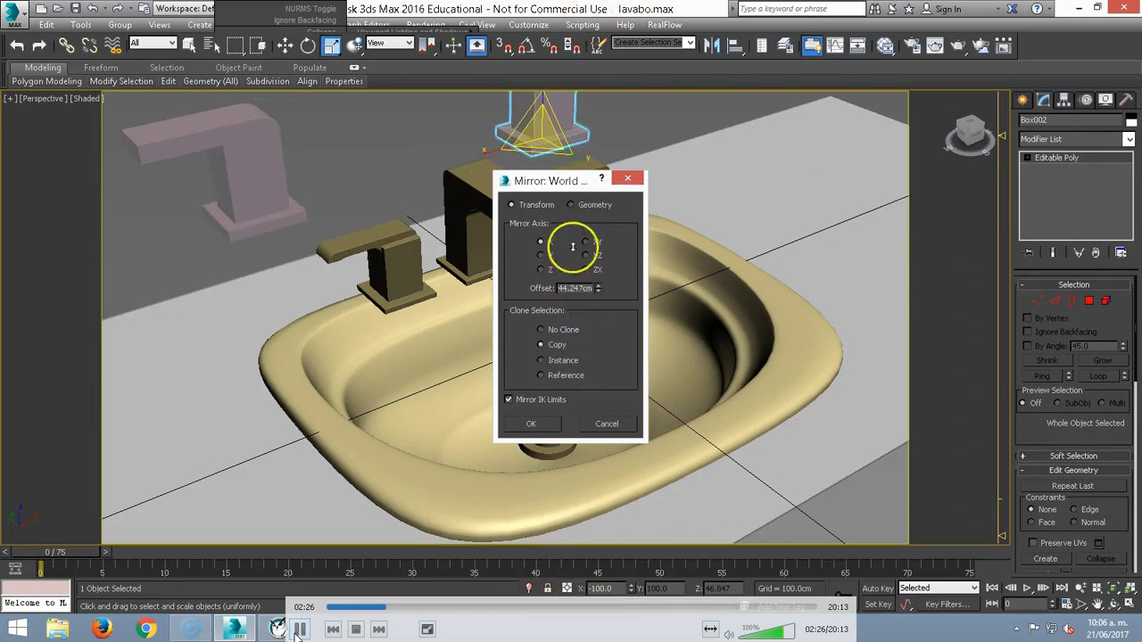
left_click(538, 425)
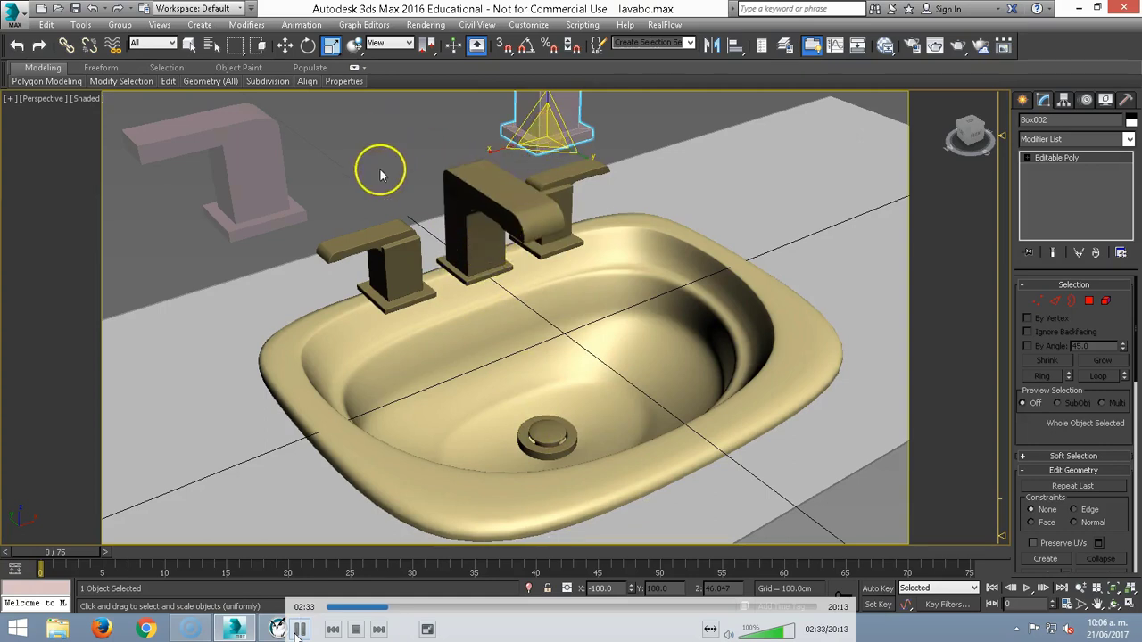
Delete both practice handles behind the sink and return to the four-viewport layout
left_click(332, 173)
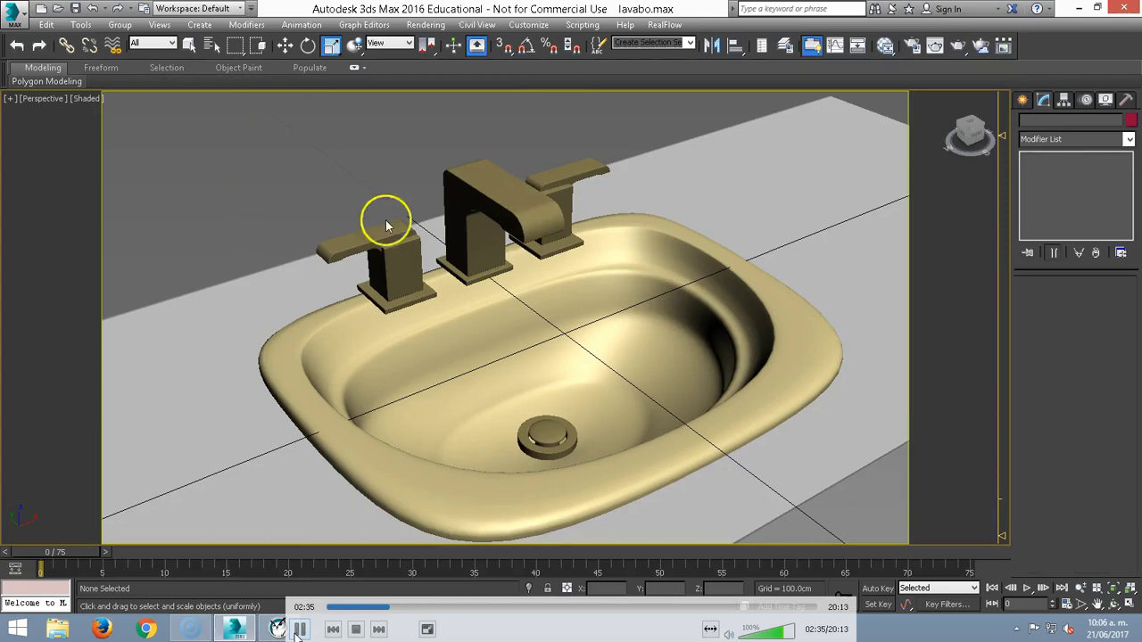
left_click(1129, 604)
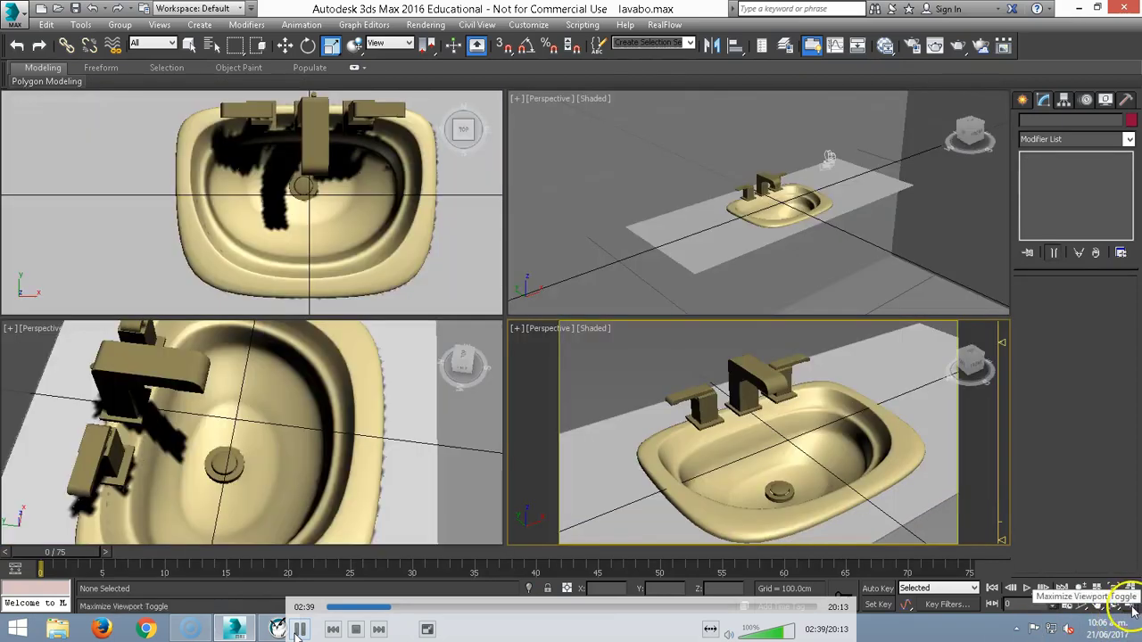
left_click(134, 161)
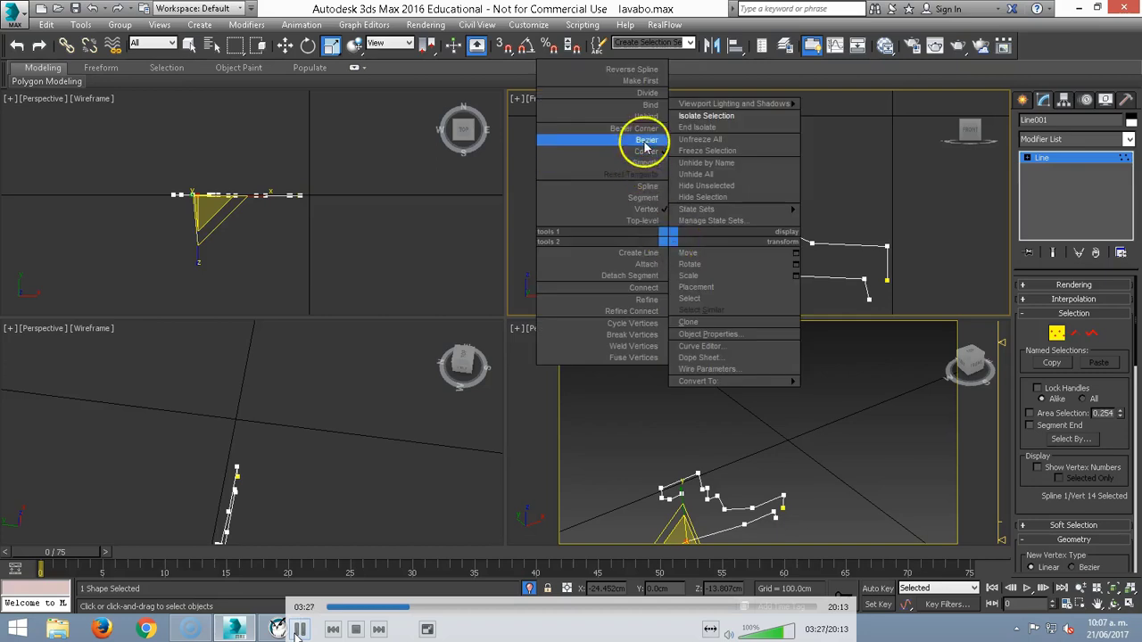
Convert the profile's outer middle vertex to Bezier and adjust its position and handles into a smooth bowl curve
left_click(646, 140)
key("w")
left_click_drag(695, 248, 726, 238)
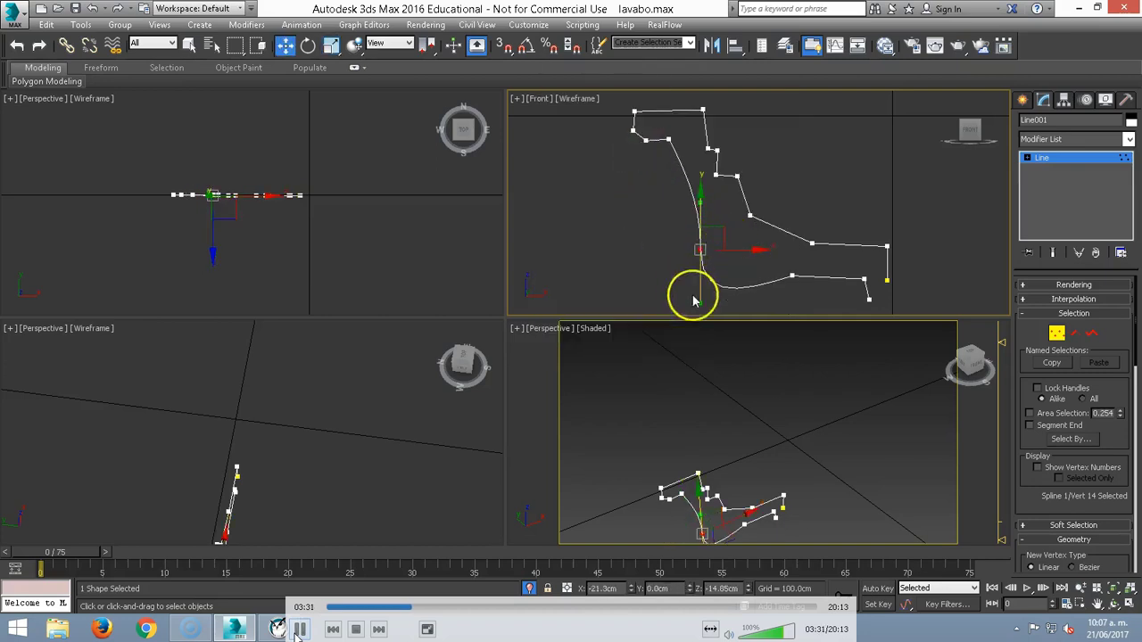
right_click(706, 247)
left_click(729, 266)
left_click_drag(742, 221, 693, 184)
key("w")
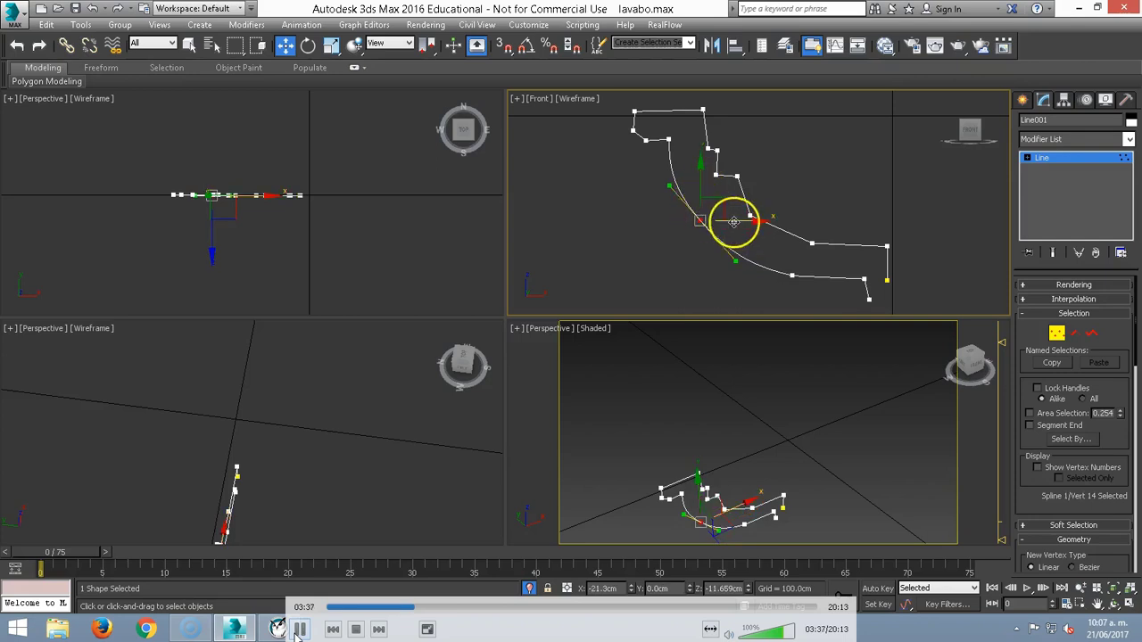
left_click(796, 248)
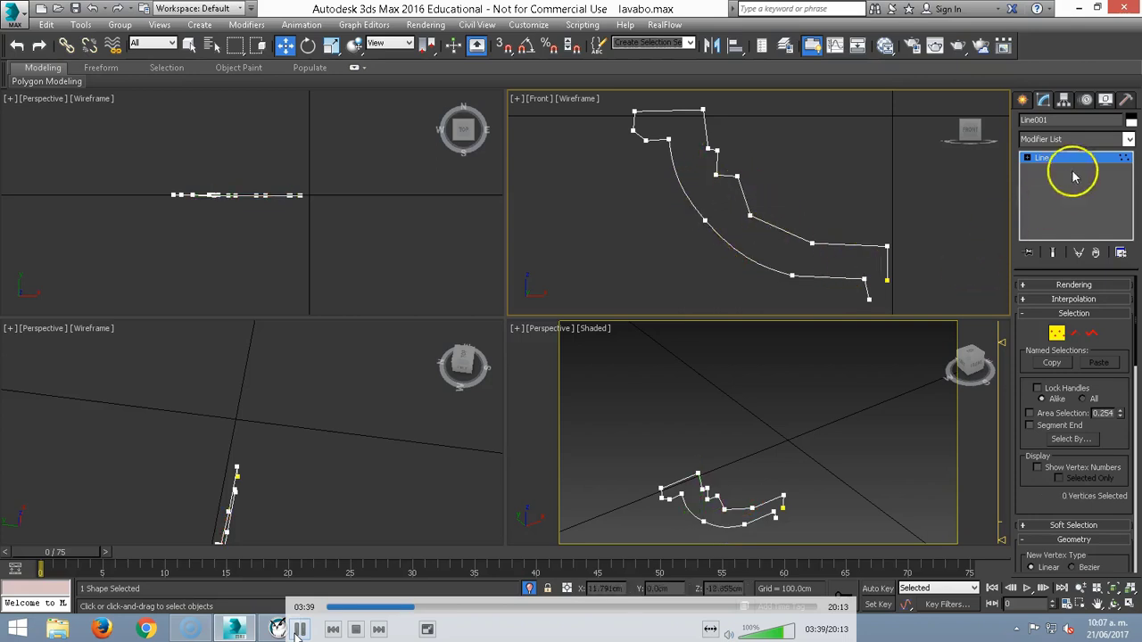
Lathe the profile line into a round basin with Max alignment and 32 segments
left_click(1128, 141)
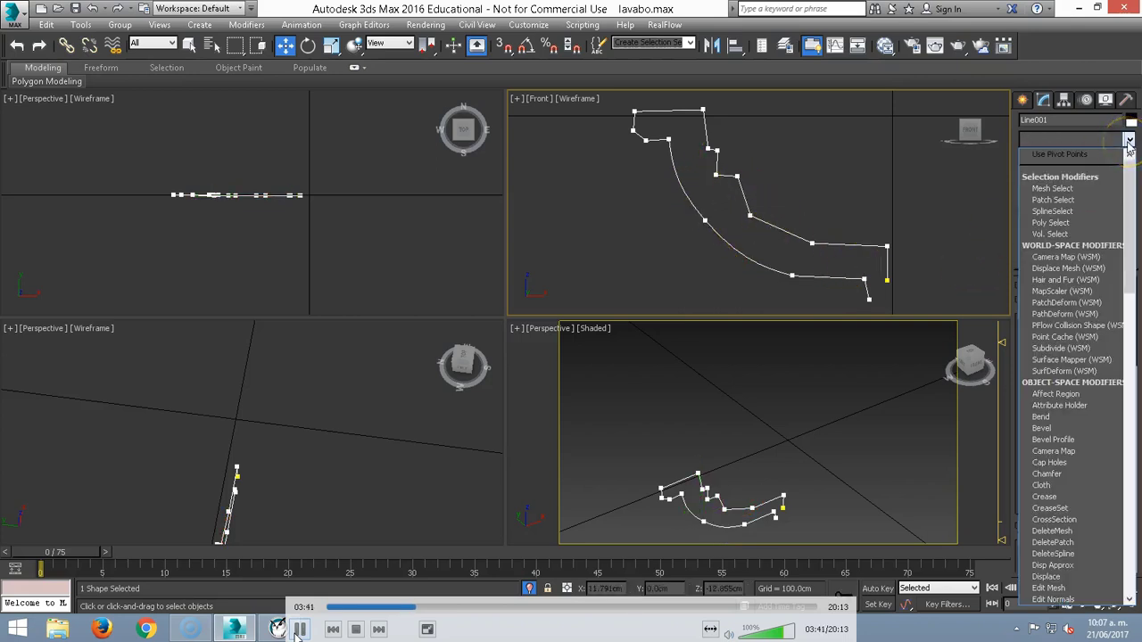
key("l")
key("Return")
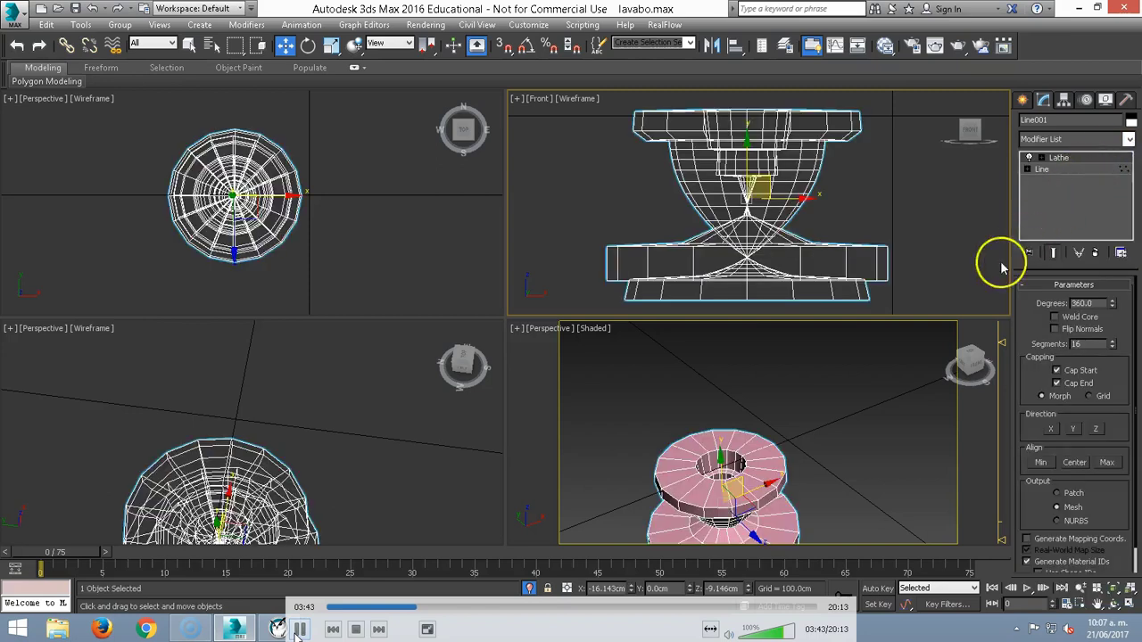
left_click(1107, 462)
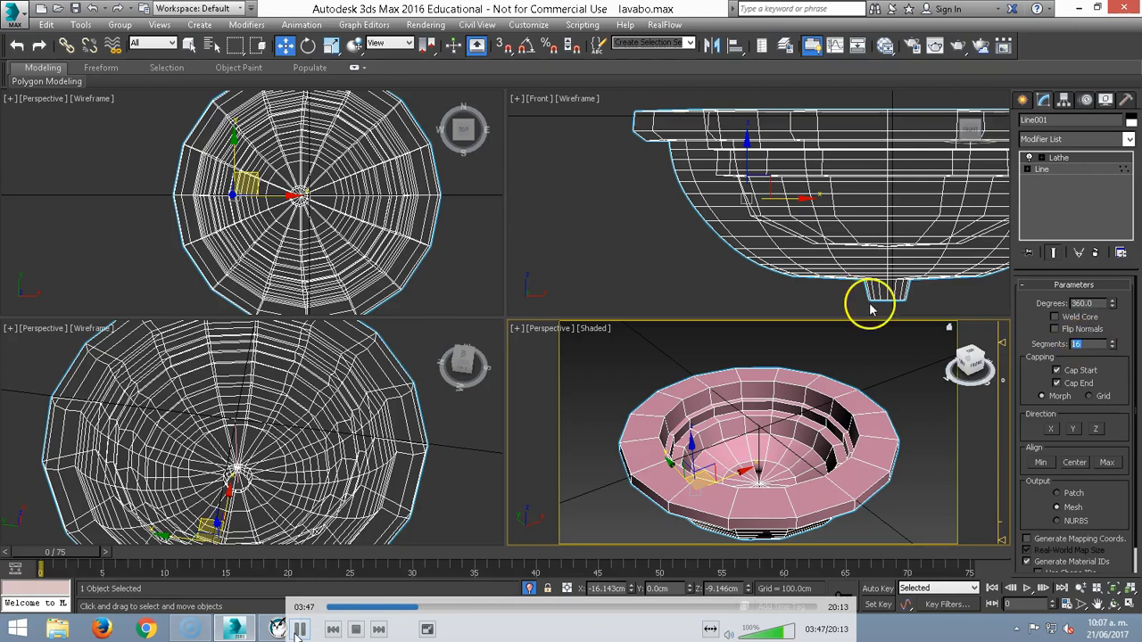
key("Return")
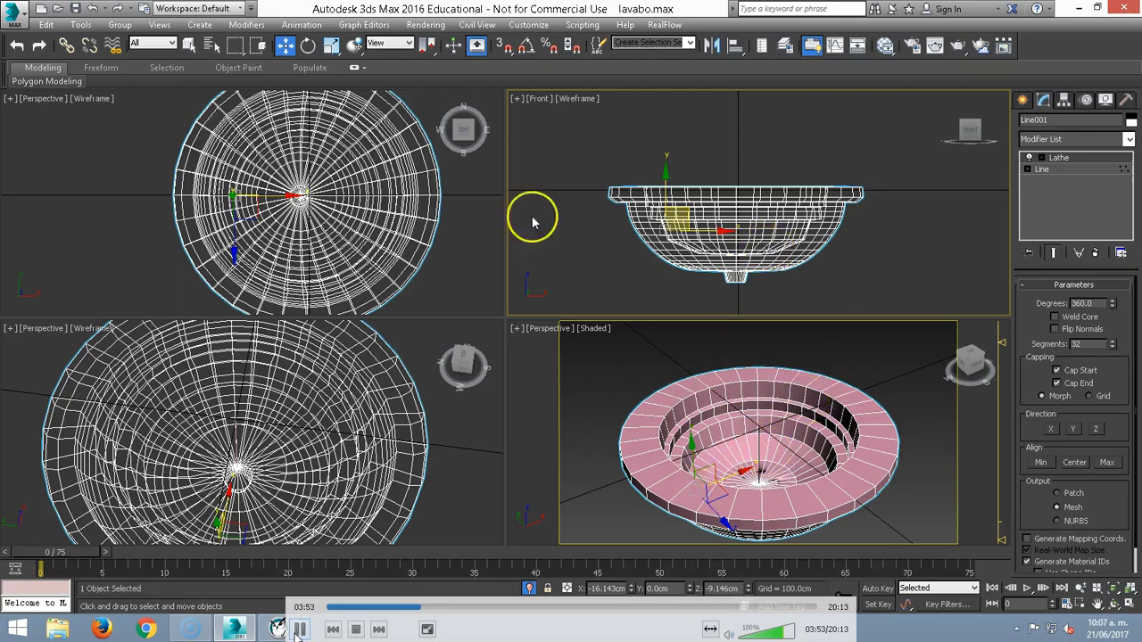
scroll(737, 247, "up", 5)
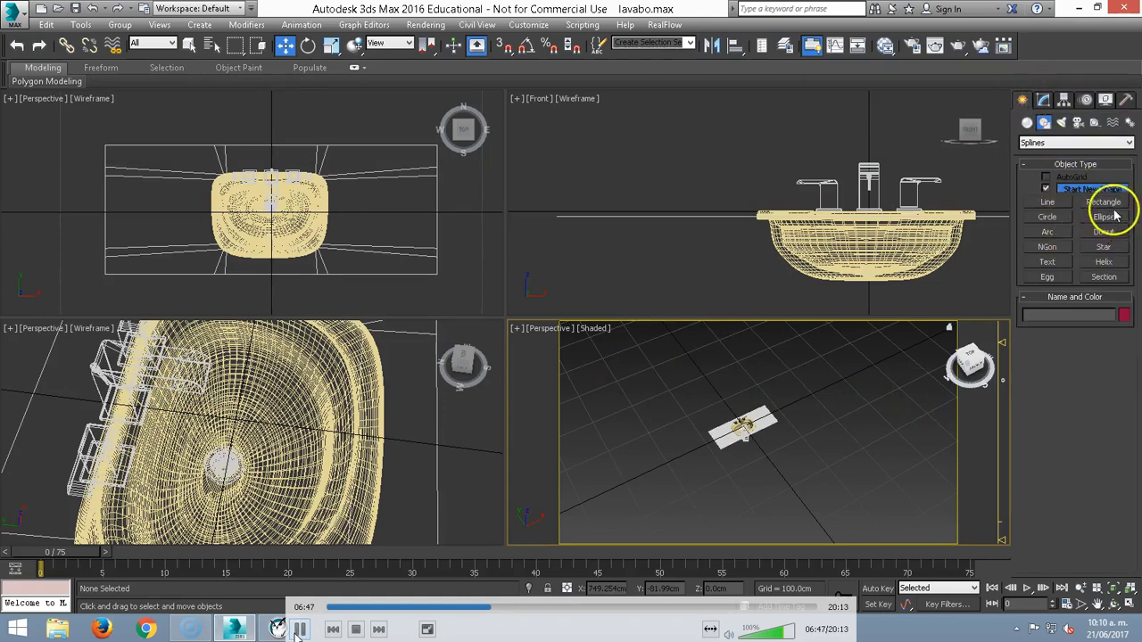
Create a box about 136 cm long, 238 cm wide and 192 cm high enclosing the sink and countertop
left_click(1027, 122)
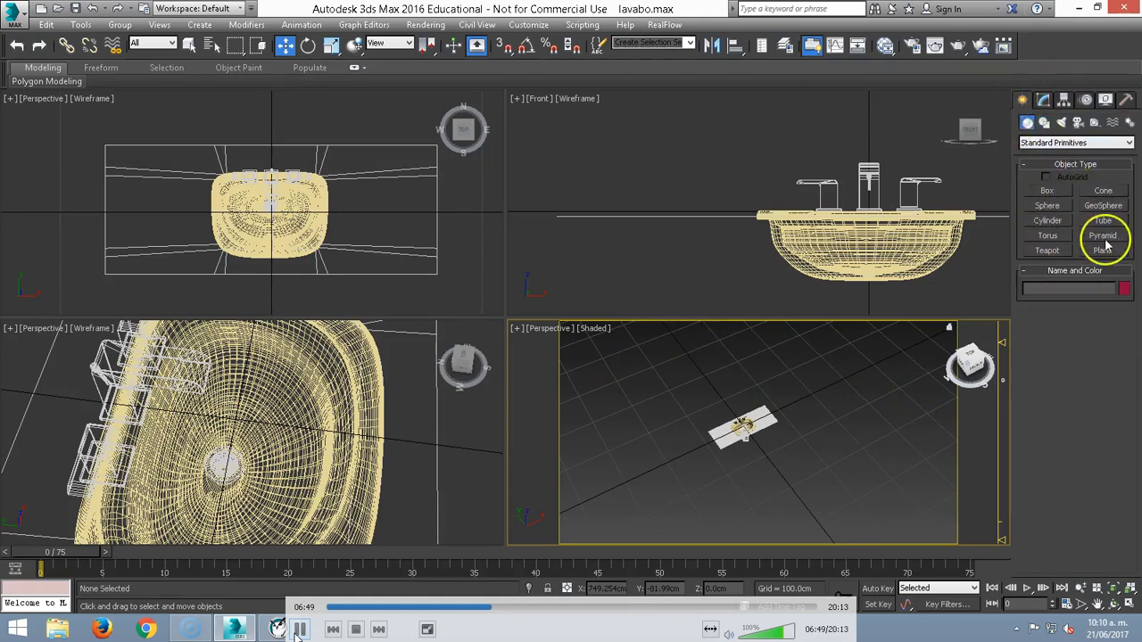
left_click(1047, 190)
scroll(357, 229, "down", 3)
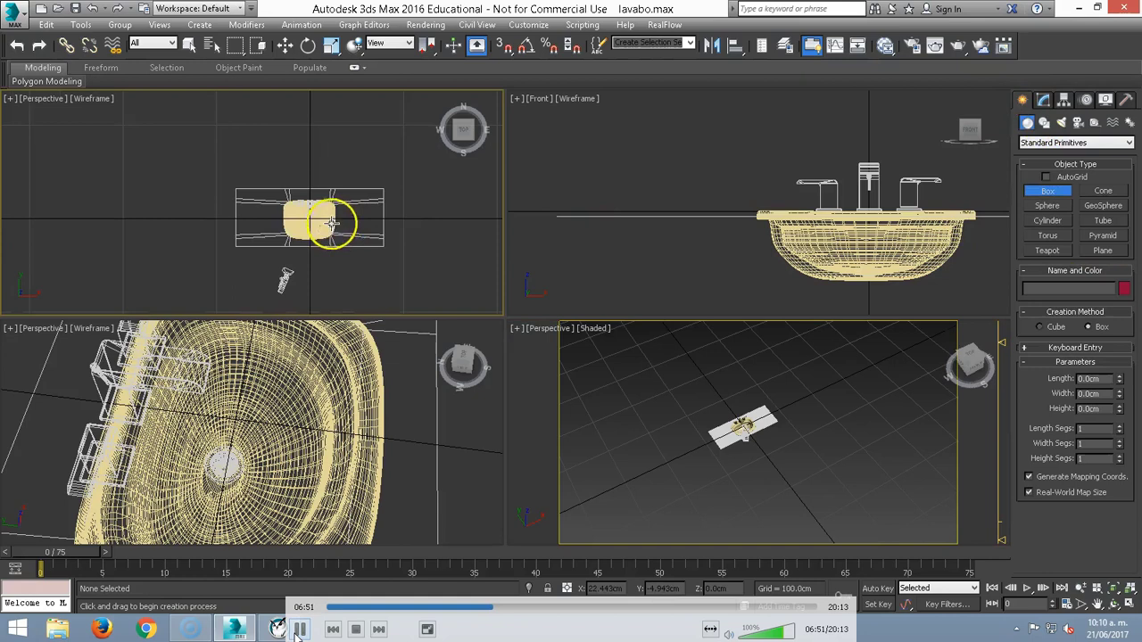
left_click_drag(186, 145, 407, 268)
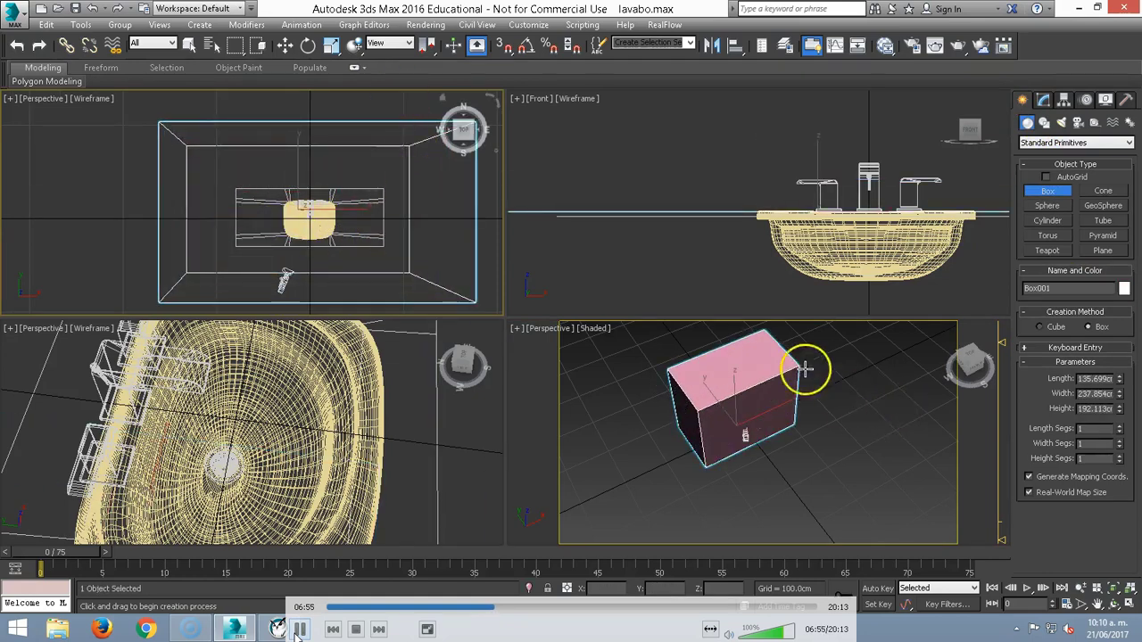
middle_click(764, 400)
key("w")
Set the enclosing box's display properties to By Object with Backface Cull enabled
right_click(767, 397)
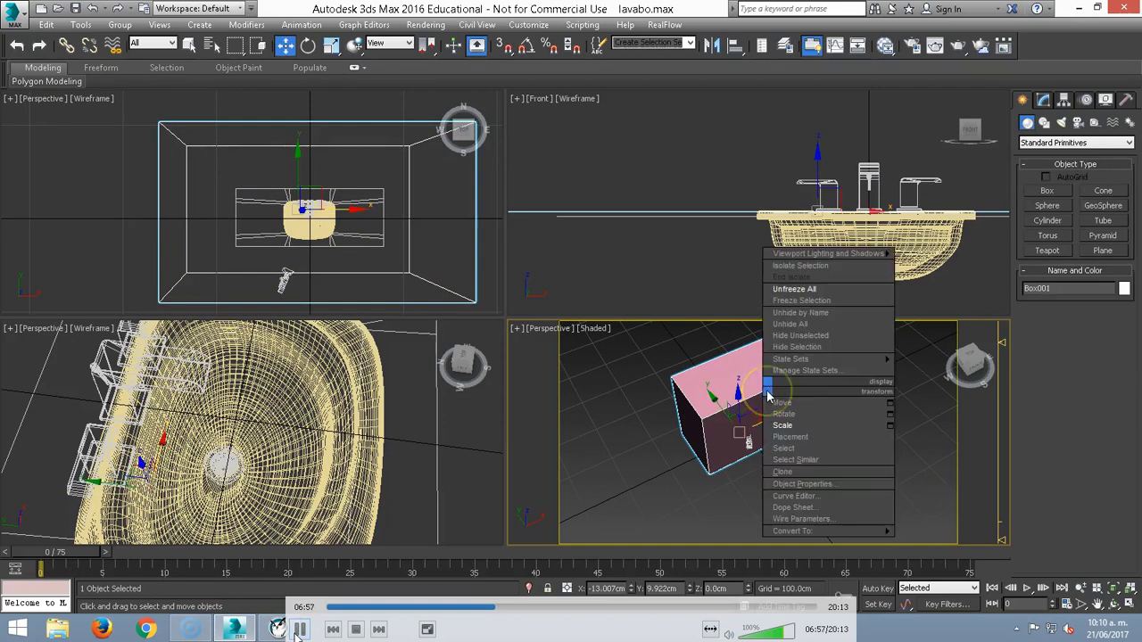
left_click(800, 487)
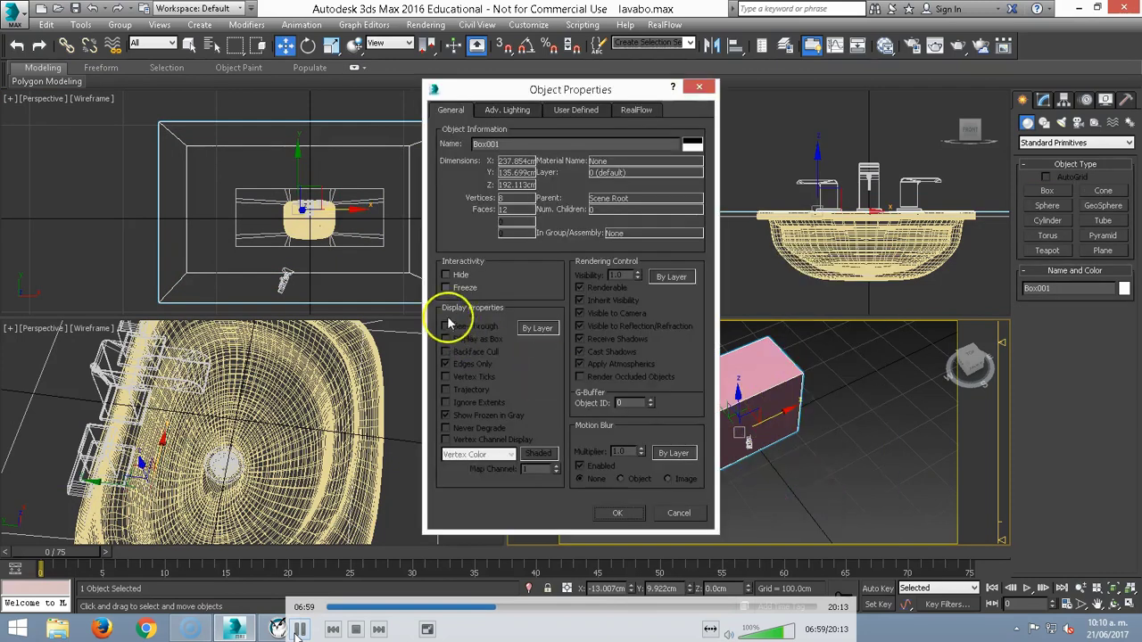
left_click(533, 327)
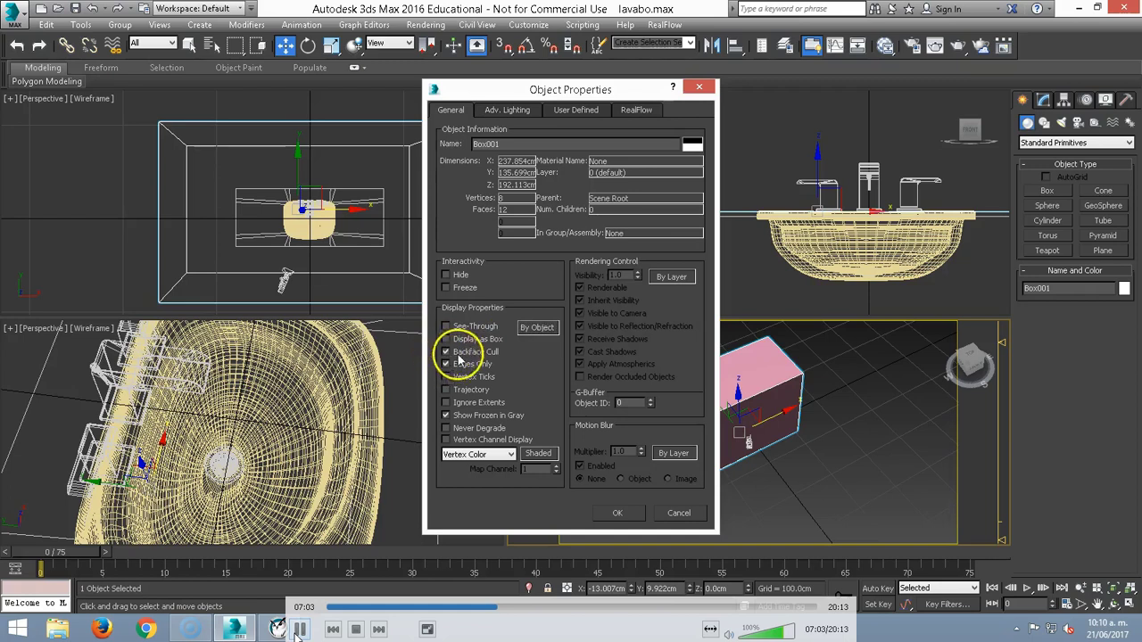
left_click(617, 513)
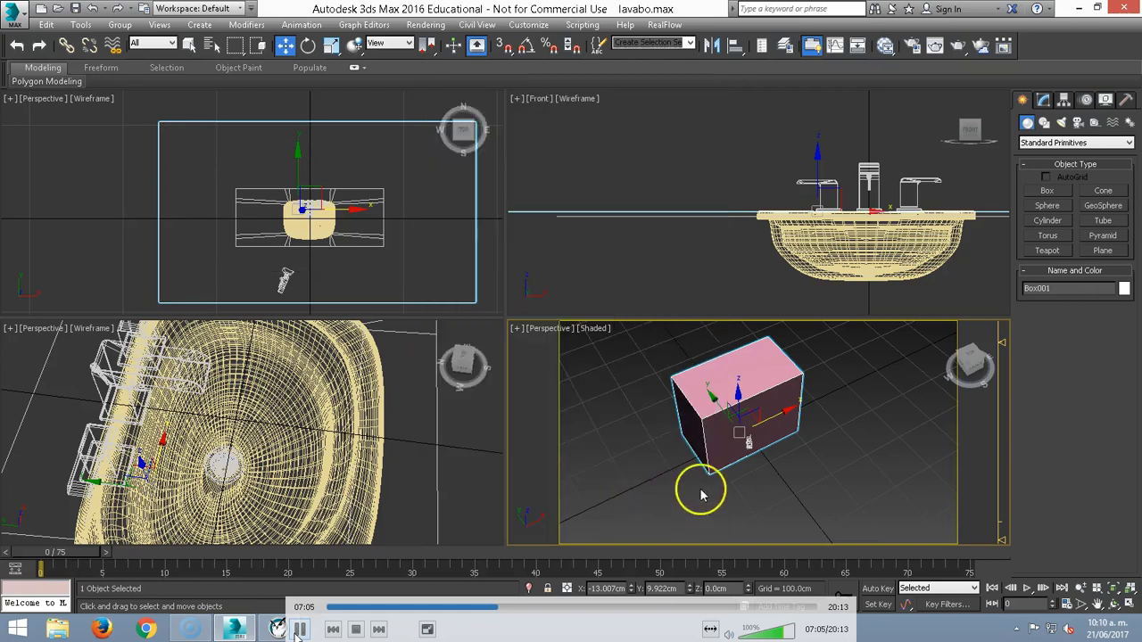
right_click(754, 390)
left_click(790, 483)
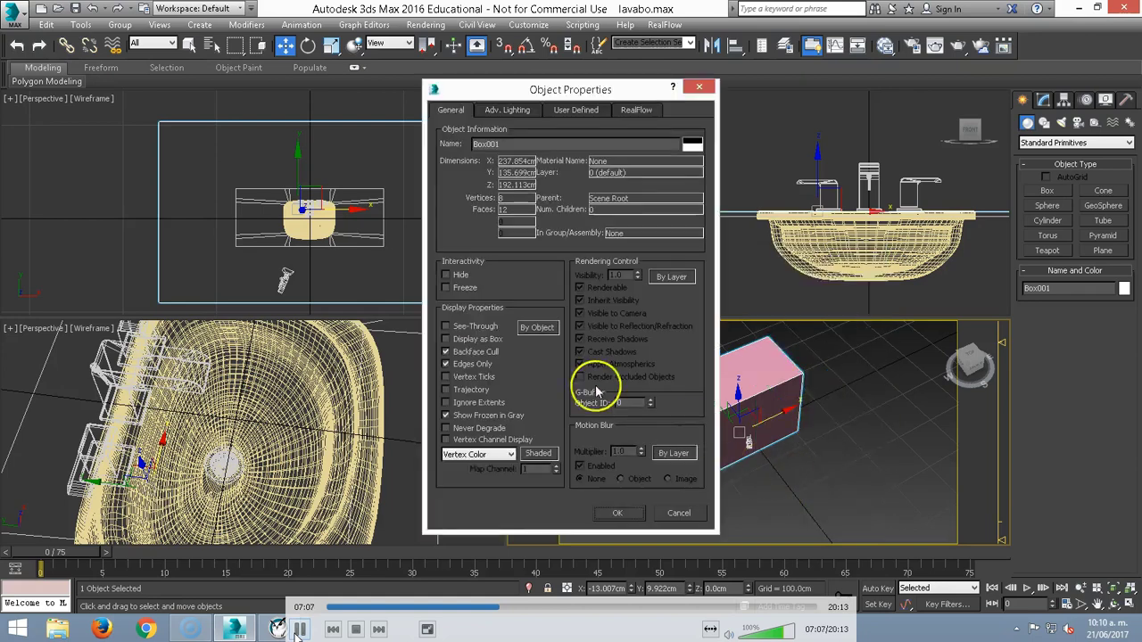
left_click(612, 514)
Select the enclosing box and show edged faces in the shaded perspective view
mouse_move(739, 428)
middle_mouse_down("alt")
mouse_move(701, 403)
mouse_move(726, 420)
middle_mouse_up("alt")
key("ctrl+d")
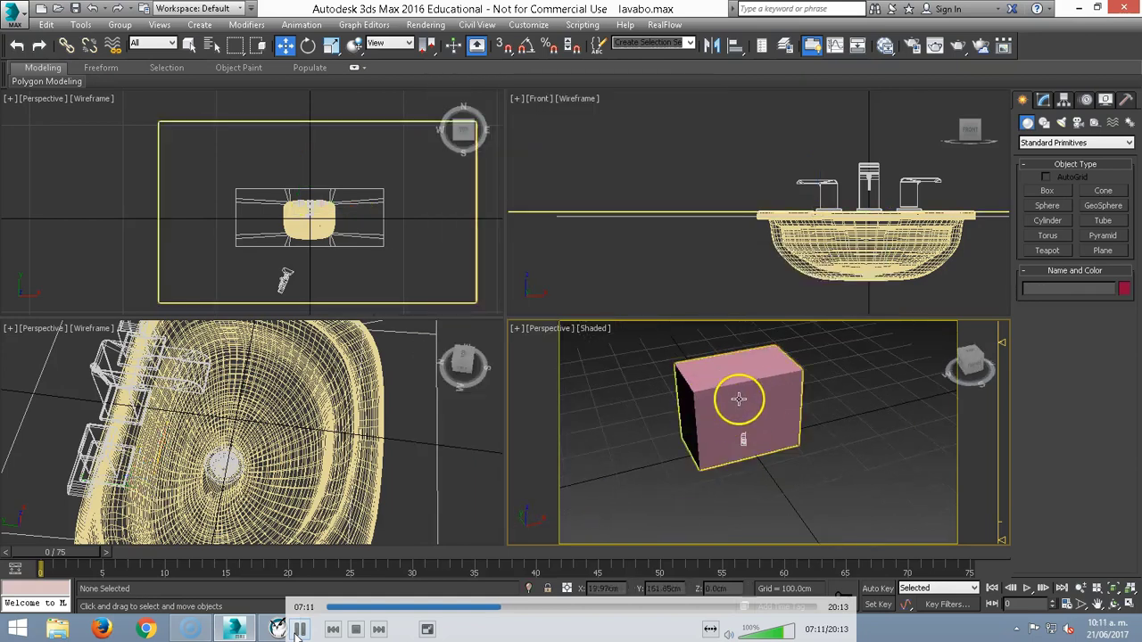
scroll(749, 390, "up", 4)
left_click(754, 385)
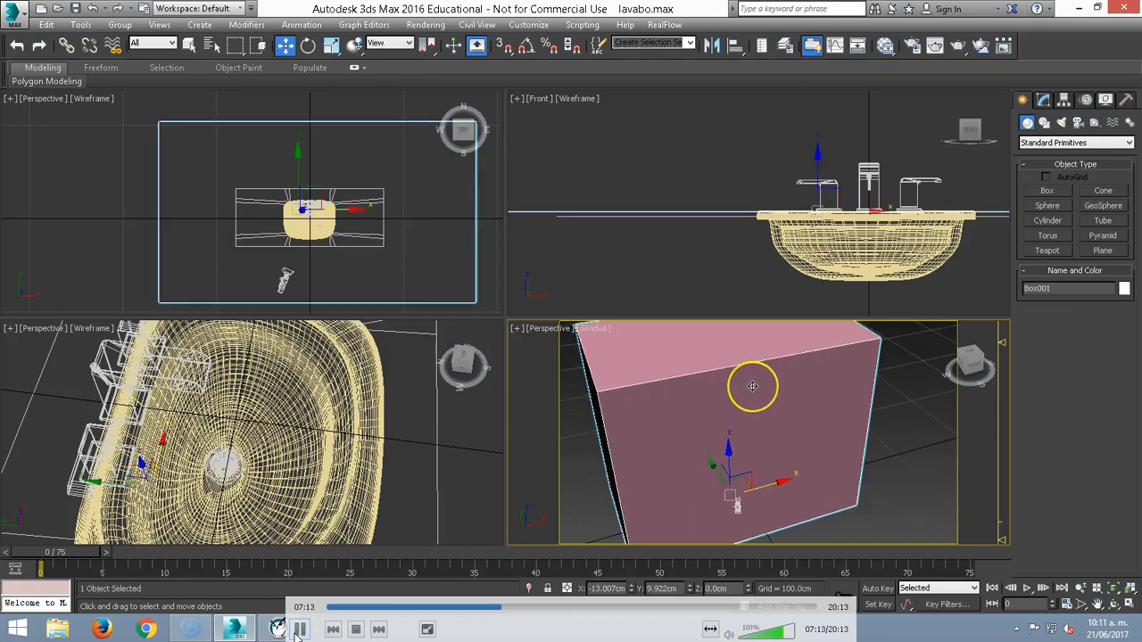
scroll(694, 436, "down", 4)
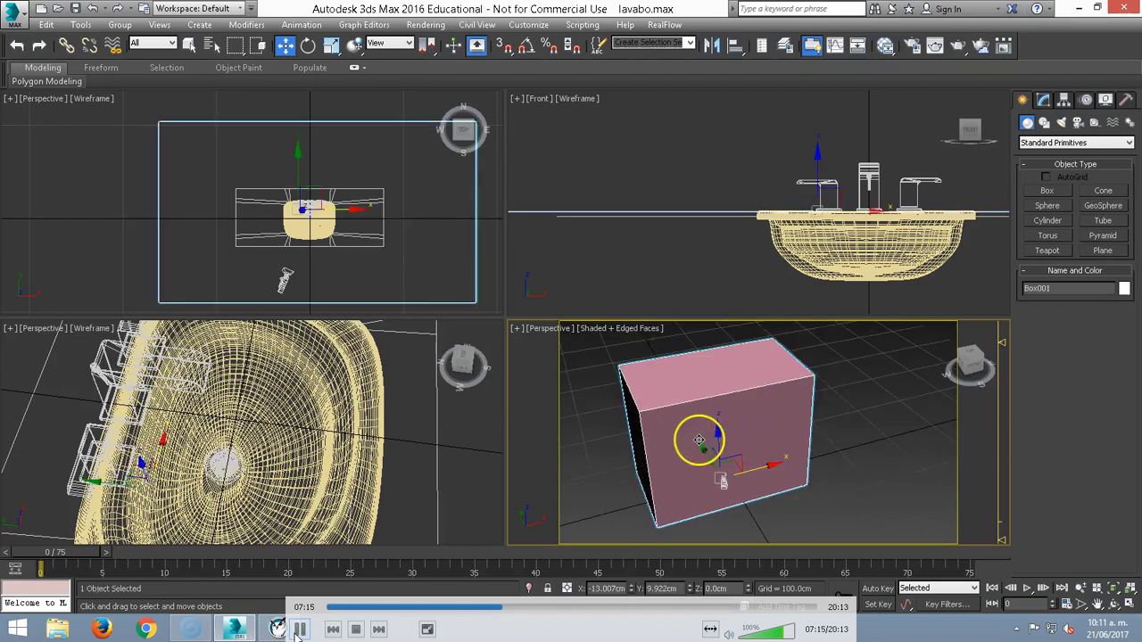
Review the enclosing box's object properties, checking its Backface Cull display option, and inspect the box from another angle
right_click(736, 394)
mouse_move(761, 536)
left_click(762, 488)
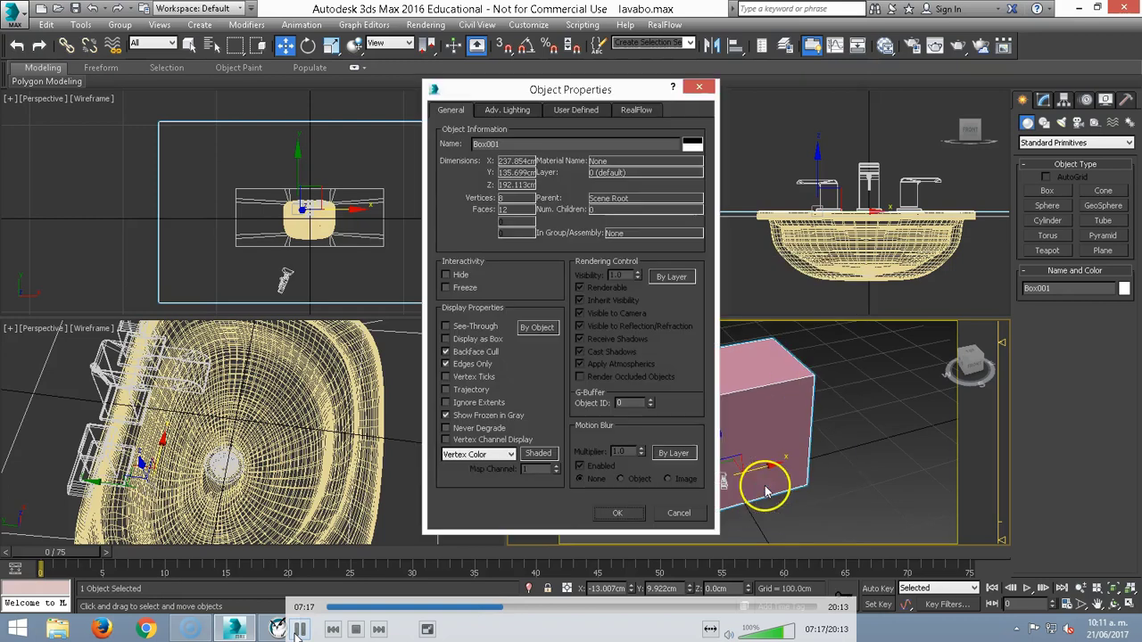
left_click(697, 88)
left_click(1042, 100)
left_click(908, 414)
left_click(809, 405)
right_click(807, 402)
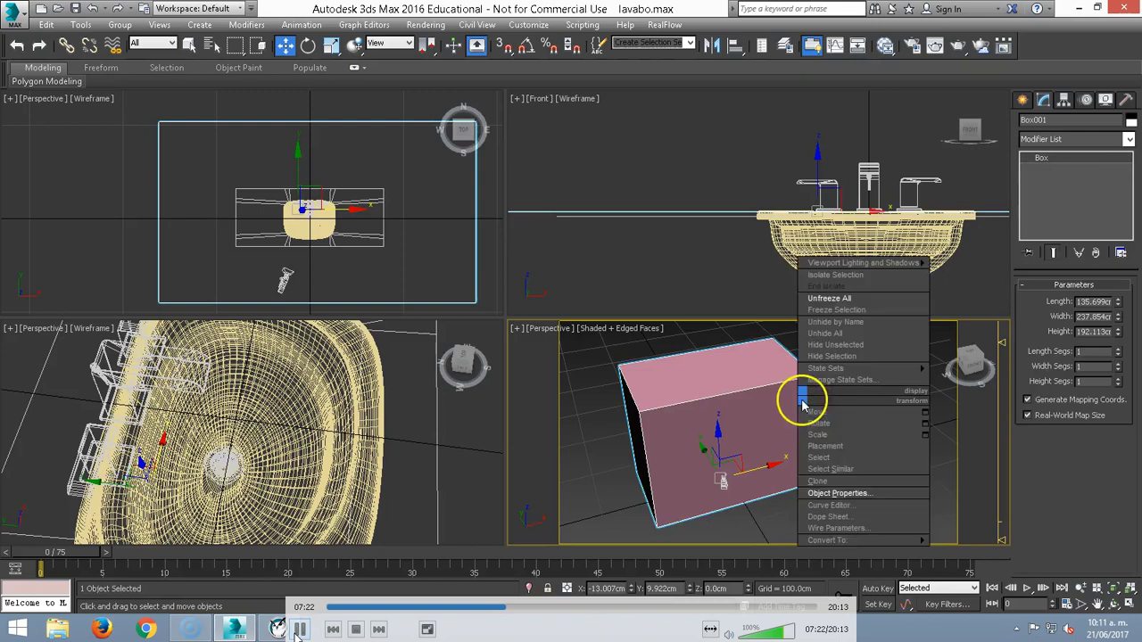
left_click(839, 505)
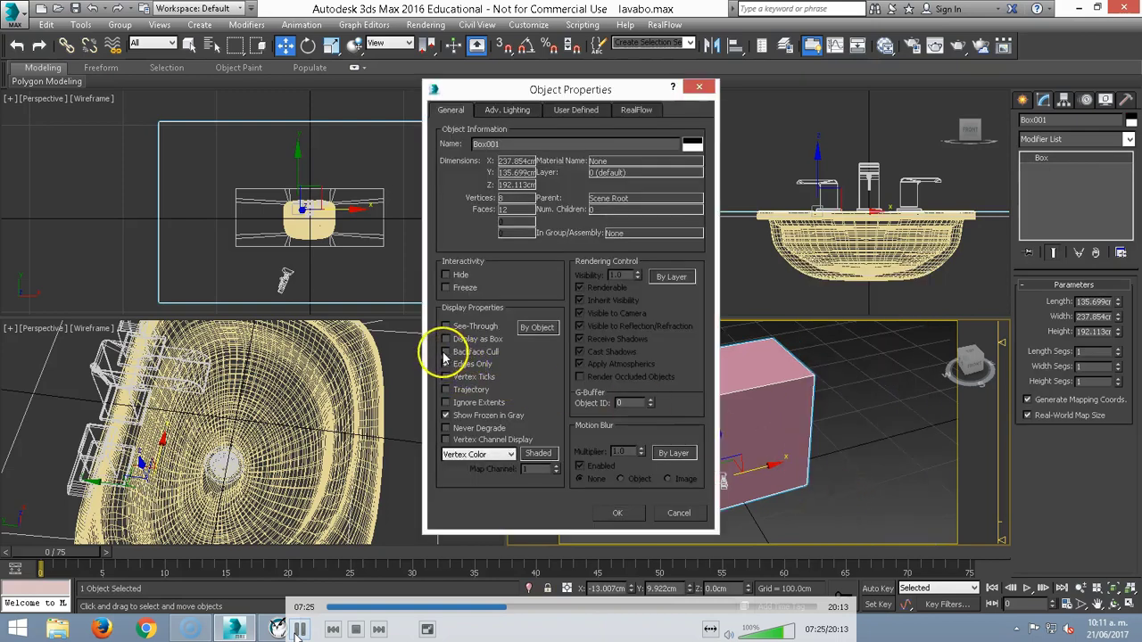
left_click(616, 512)
mouse_move(667, 453)
middle_mouse_down("alt")
mouse_move(734, 390)
mouse_move(675, 395)
mouse_move(721, 394)
middle_mouse_up("alt")
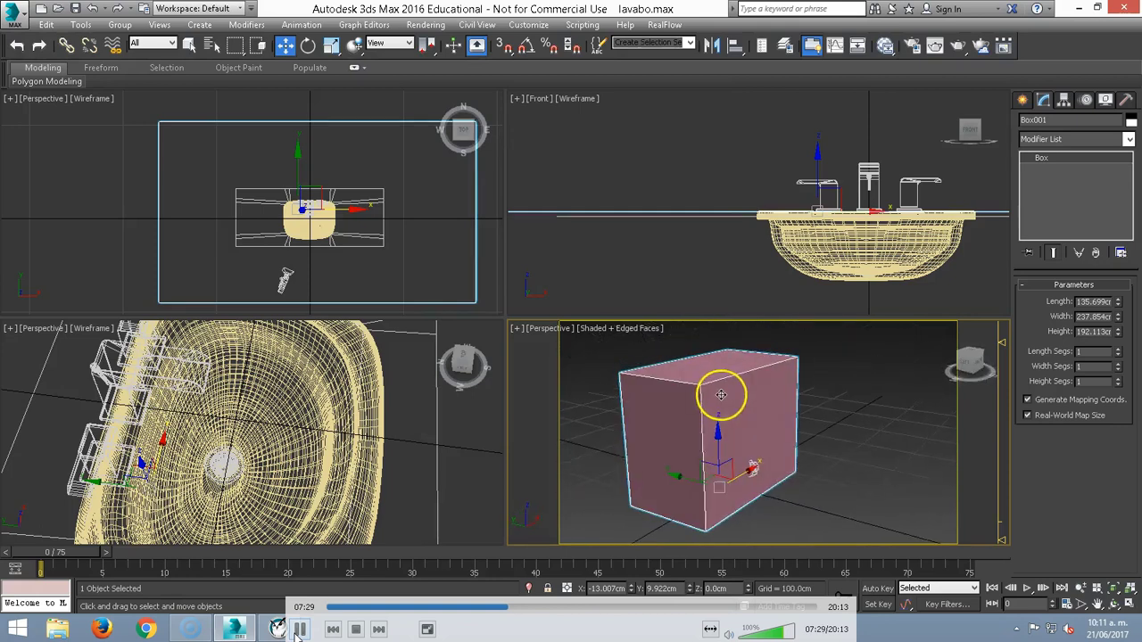
Switch the enclosing box to see-through display, inspect the sink inside it, and clear the selection
key("alt+x")
mouse_move(701, 434)
middle_mouse_down("alt")
mouse_move(835, 418)
mouse_move(693, 437)
middle_mouse_up("alt")
scroll(728, 455, "up", 5)
scroll(727, 455, "down", 4)
scroll(728, 456, "up", 4)
mouse_move(694, 482)
middle_mouse_down("alt")
mouse_move(777, 464)
mouse_move(697, 482)
middle_mouse_up("alt")
mouse_move(741, 449)
middle_mouse_down("alt")
mouse_move(681, 484)
mouse_move(647, 473)
mouse_move(749, 466)
middle_mouse_up("alt")
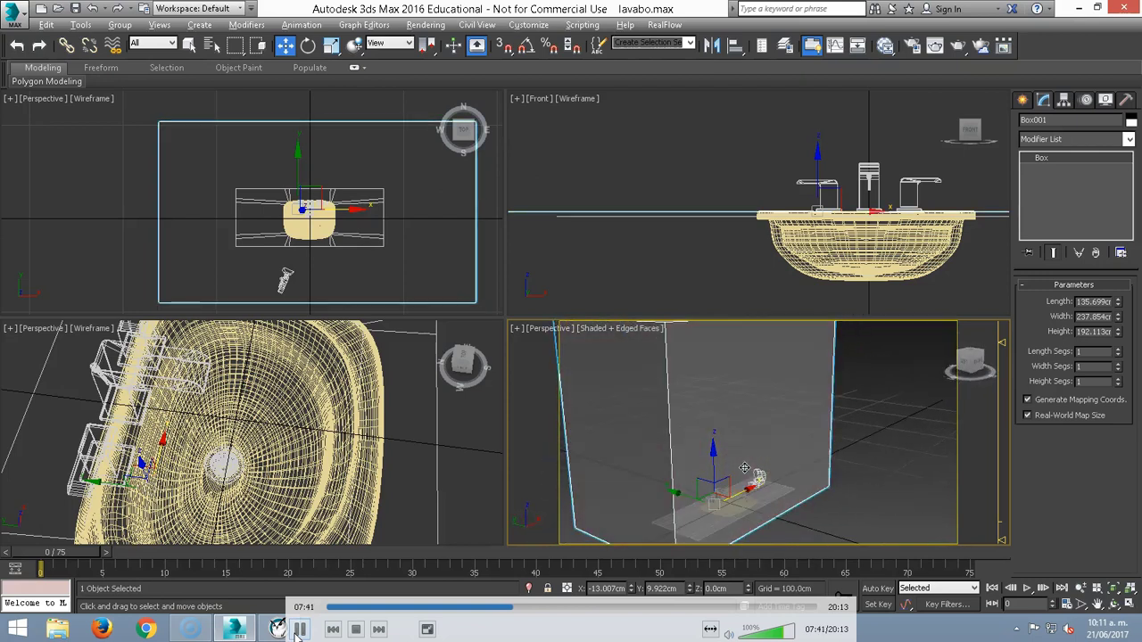
key("ctrl+d")
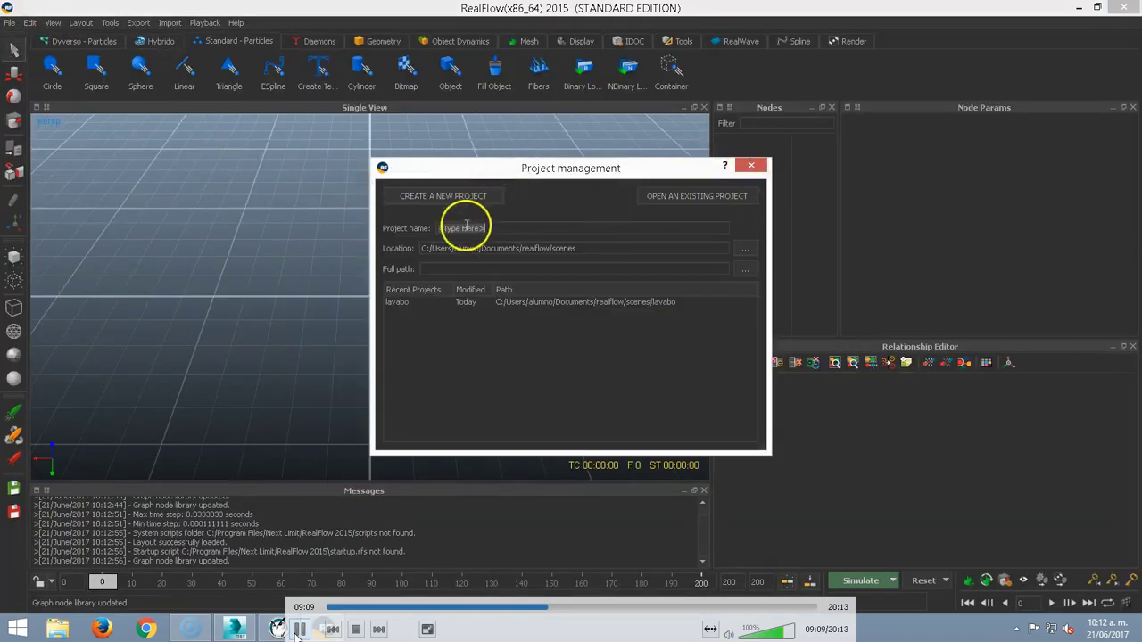
Create a new RealFlow project named lavabo in the default scenes folder
left_click(501, 227)
type("labavo")
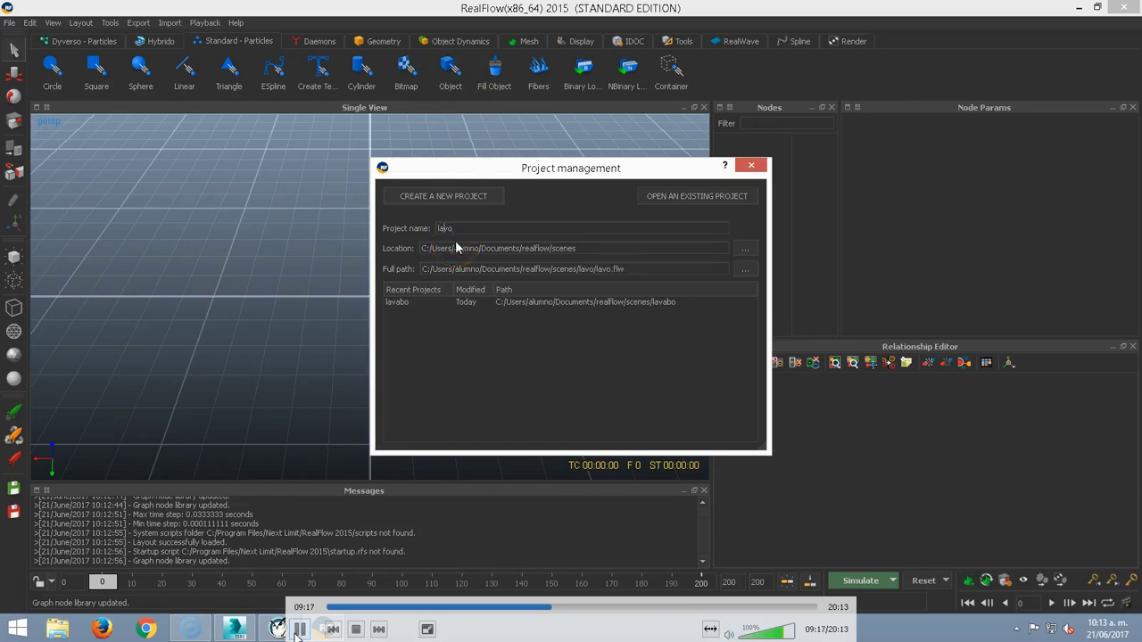
key("BackSpace")
type("abo")
left_click(447, 196)
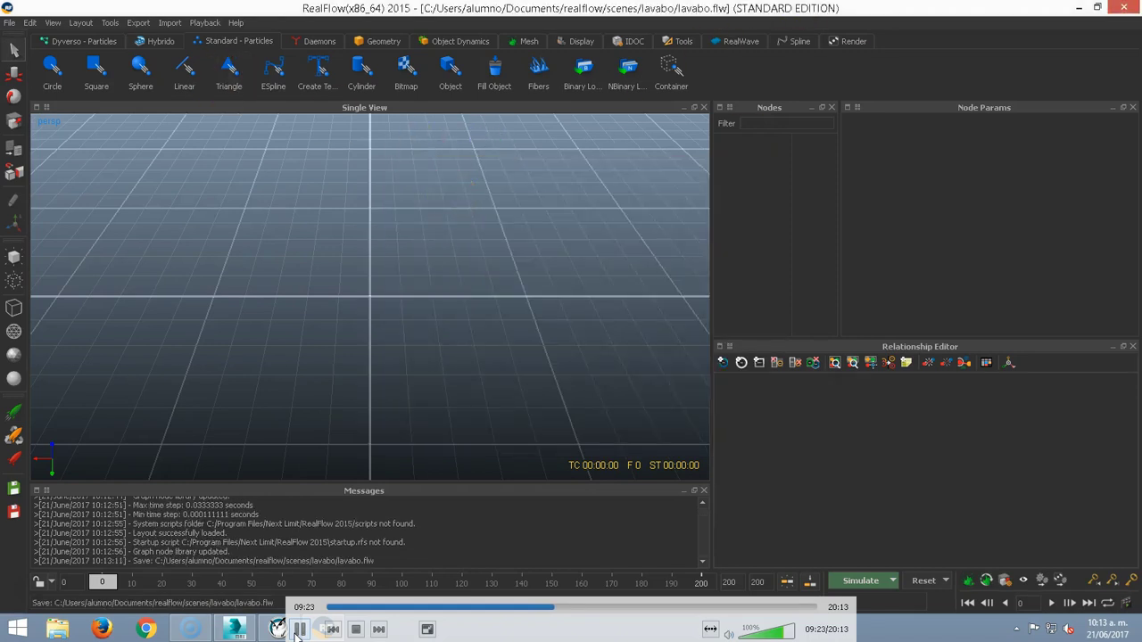
Set the axis setup in the general preferences to ZXY (3dsmax, maya)
left_click(9, 23)
left_click(48, 213)
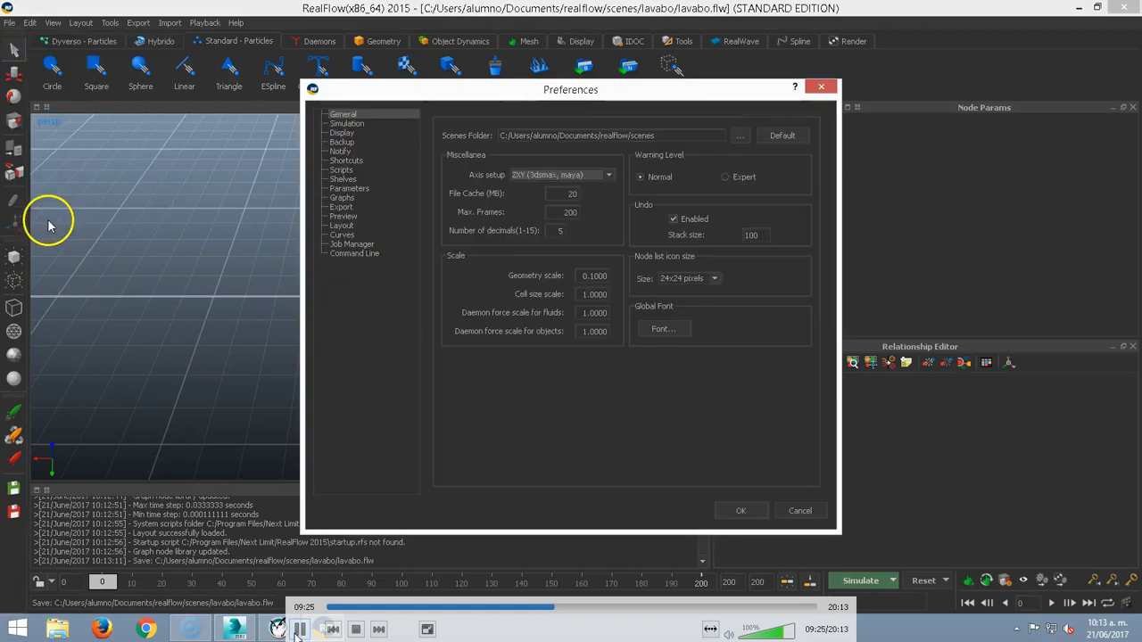
left_click(565, 174)
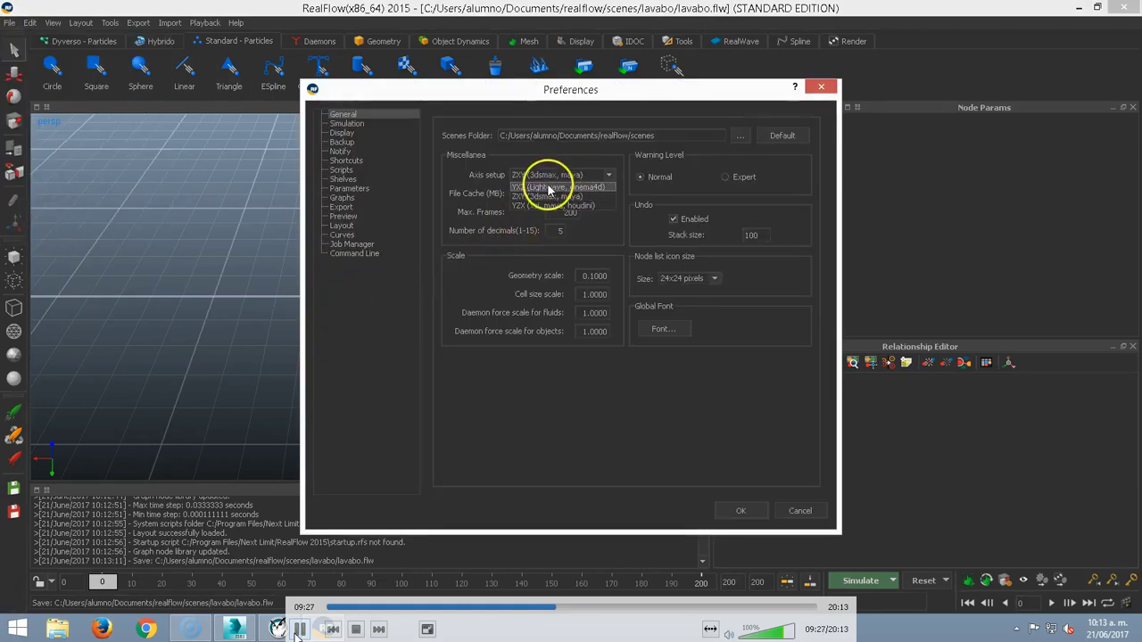
left_click(548, 188)
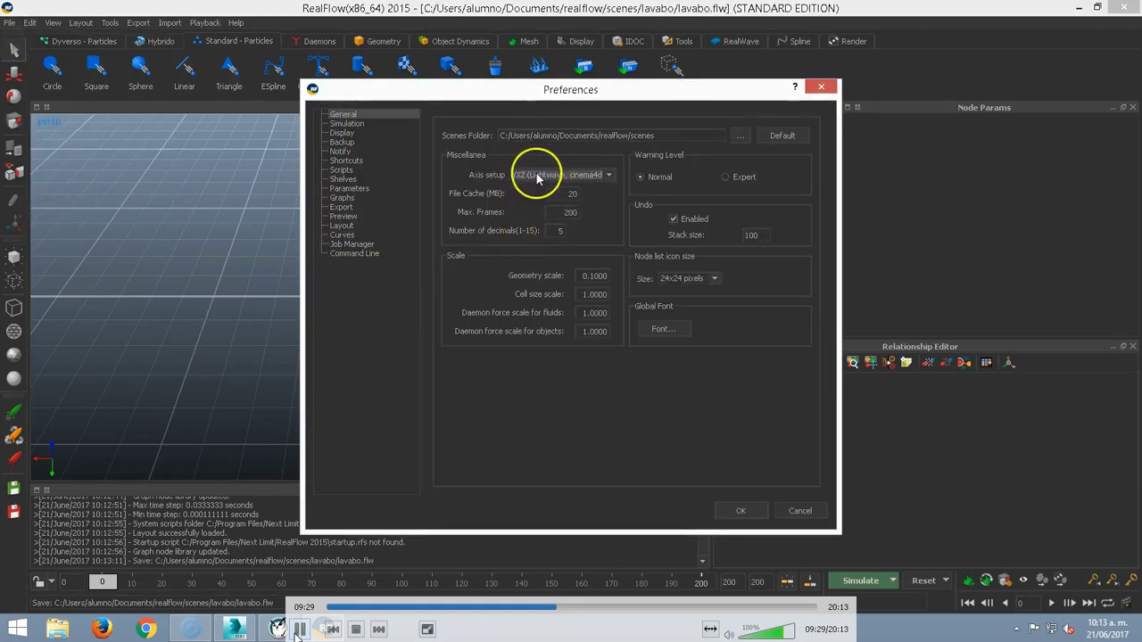
left_click(523, 174)
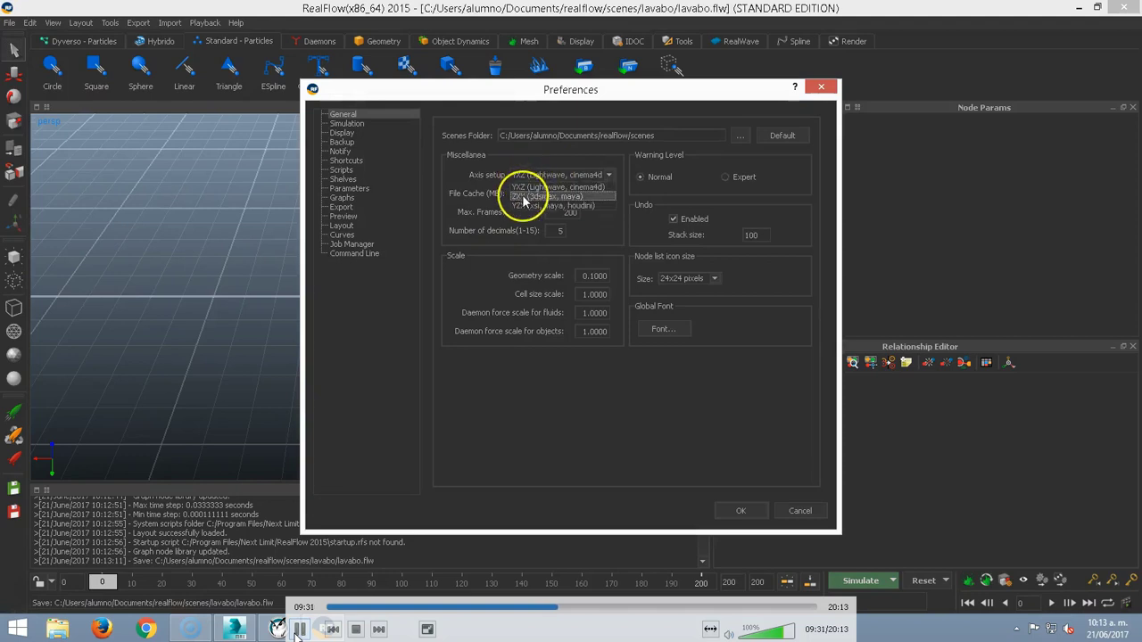
left_click(520, 197)
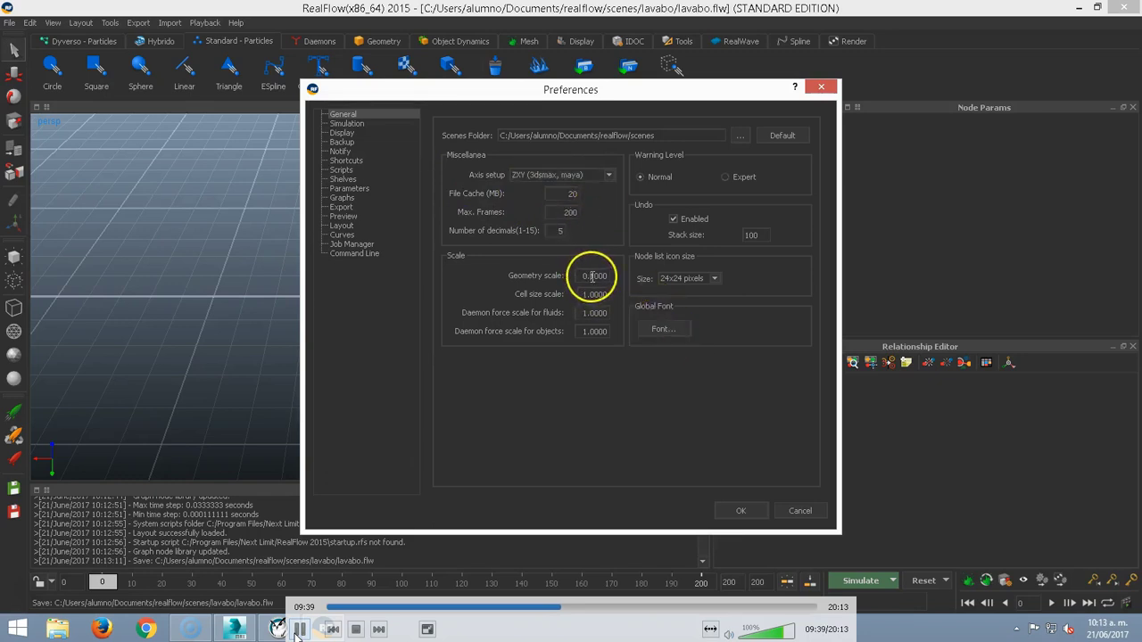
Set the display info preference to Selected nodes and apply the preferences
left_click(347, 133)
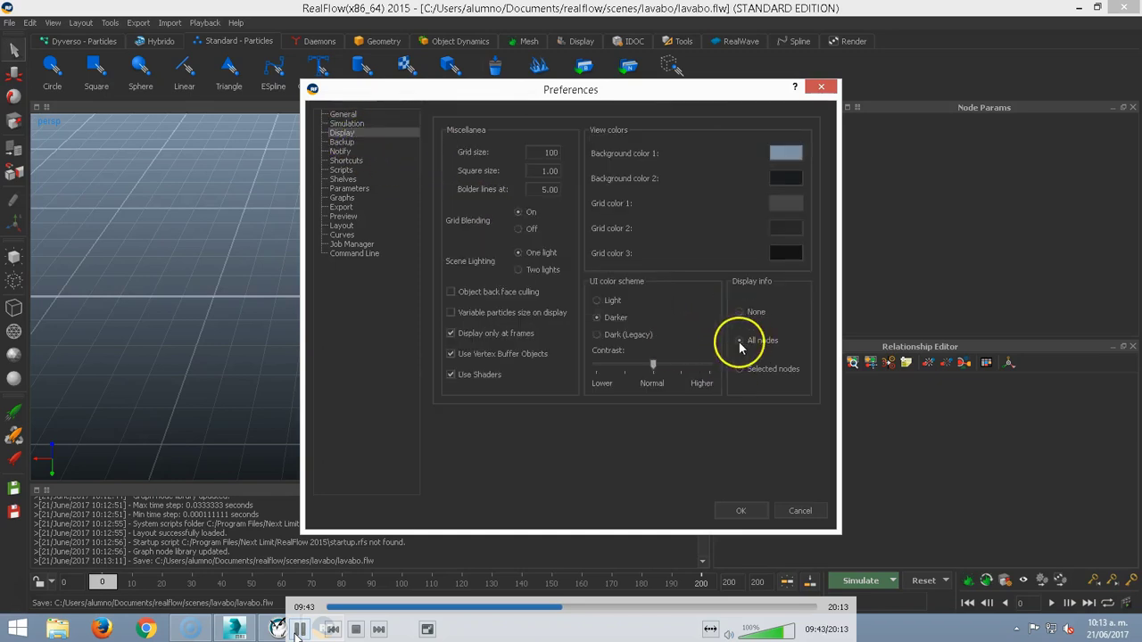
left_click_drag(572, 88, 653, 95)
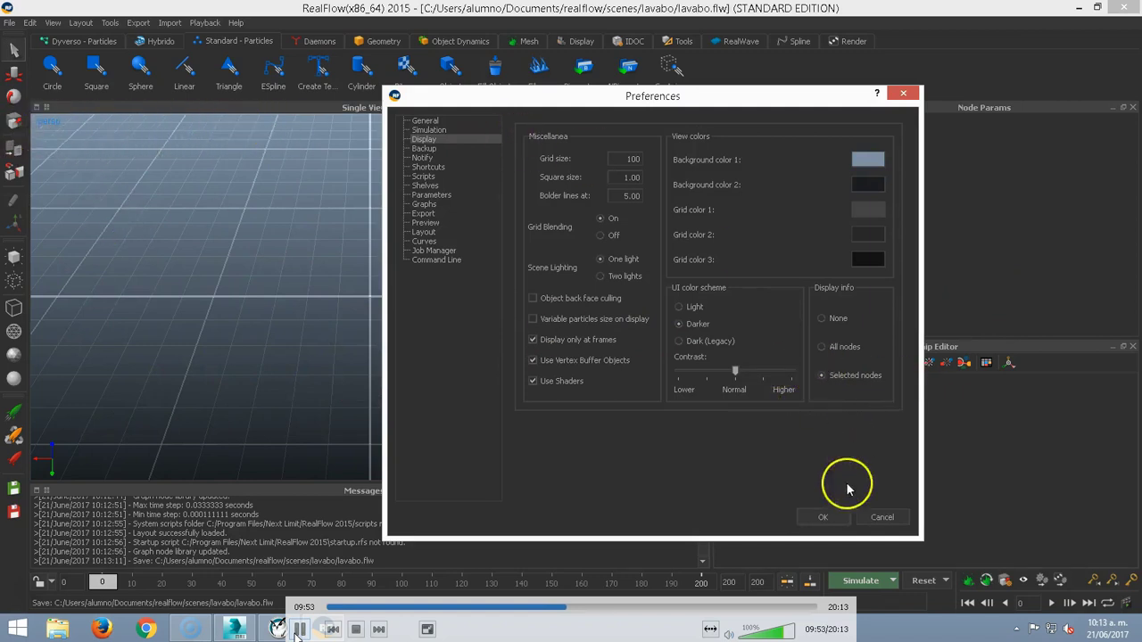
left_click(826, 518)
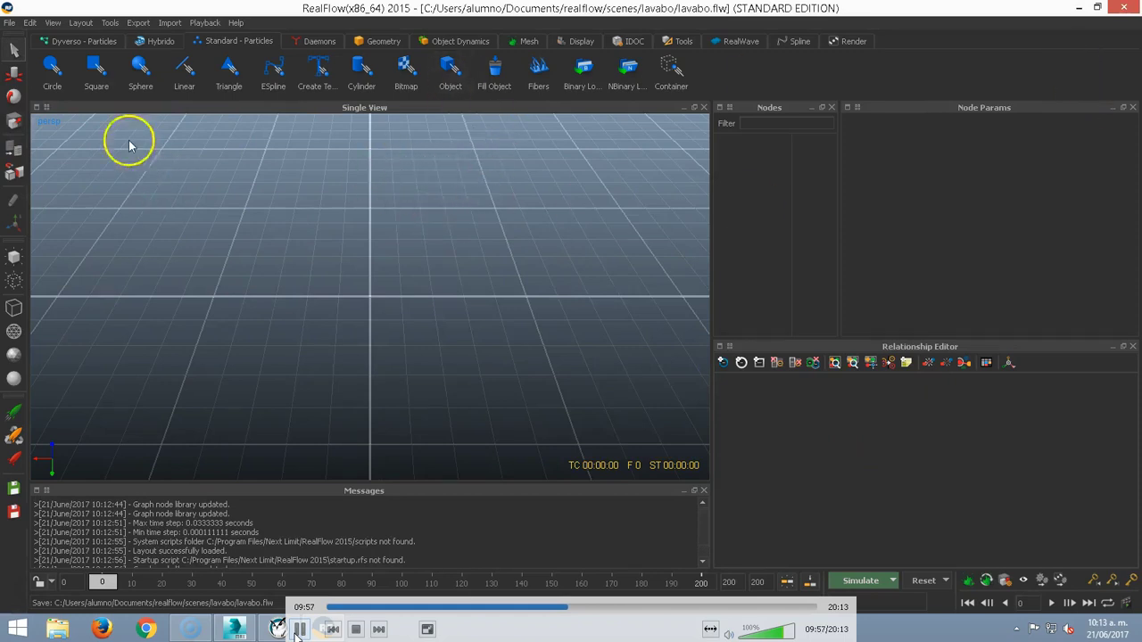
left_click(8, 23)
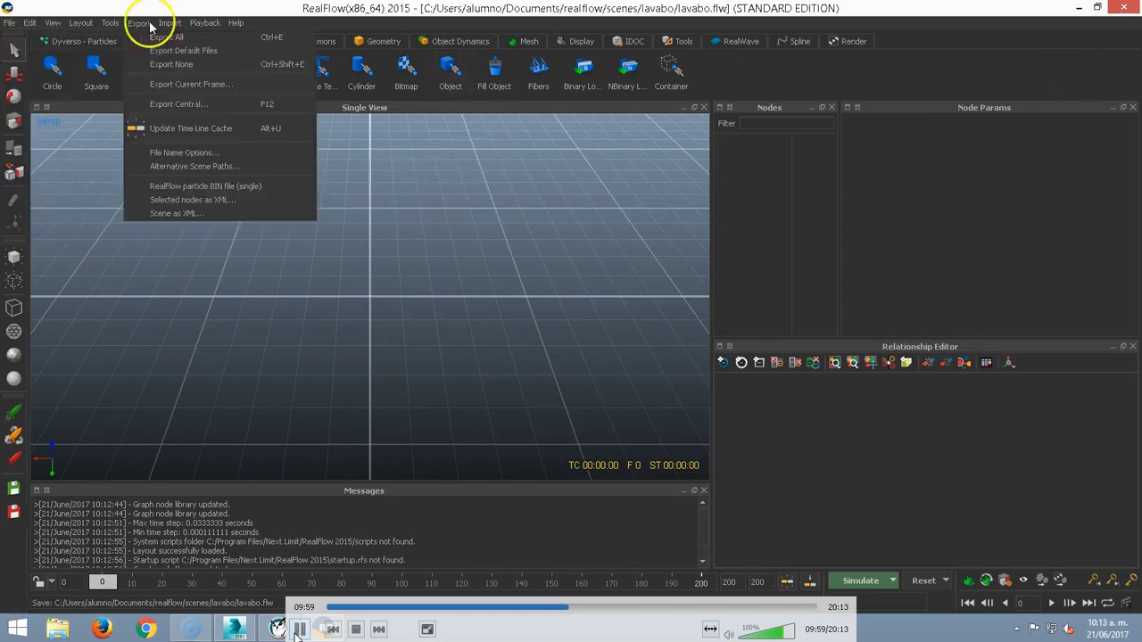
mouse_move(167, 25)
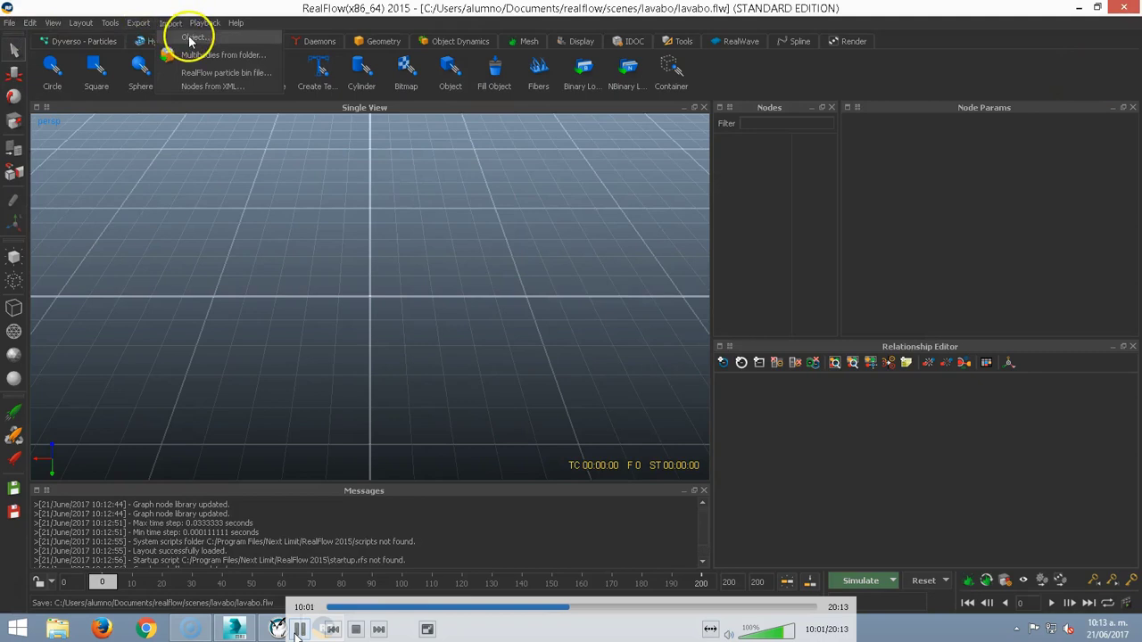
left_click(189, 40)
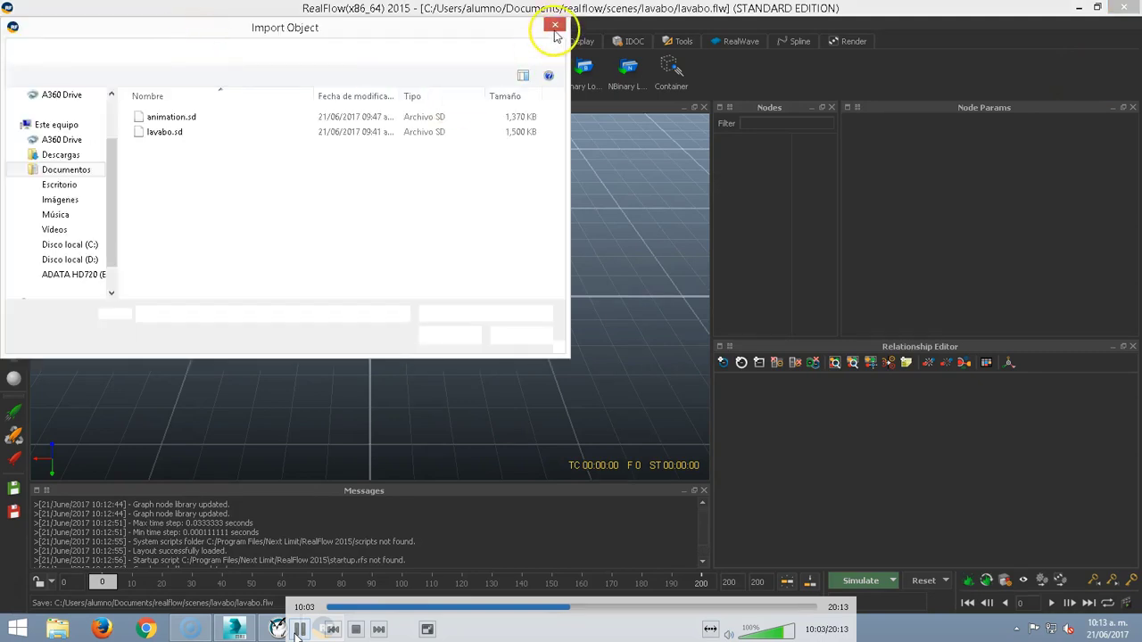
left_click(555, 30)
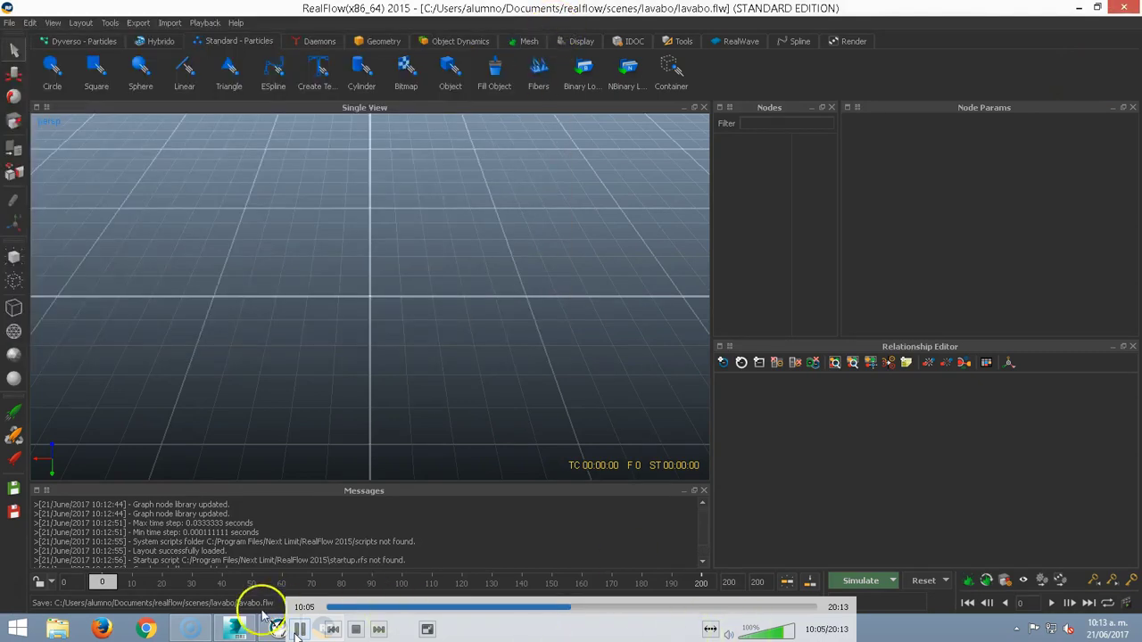
Switch to 3ds Max and browse the SD export output location to the realflow/scenes/lavabo/objects folder
left_click(234, 629)
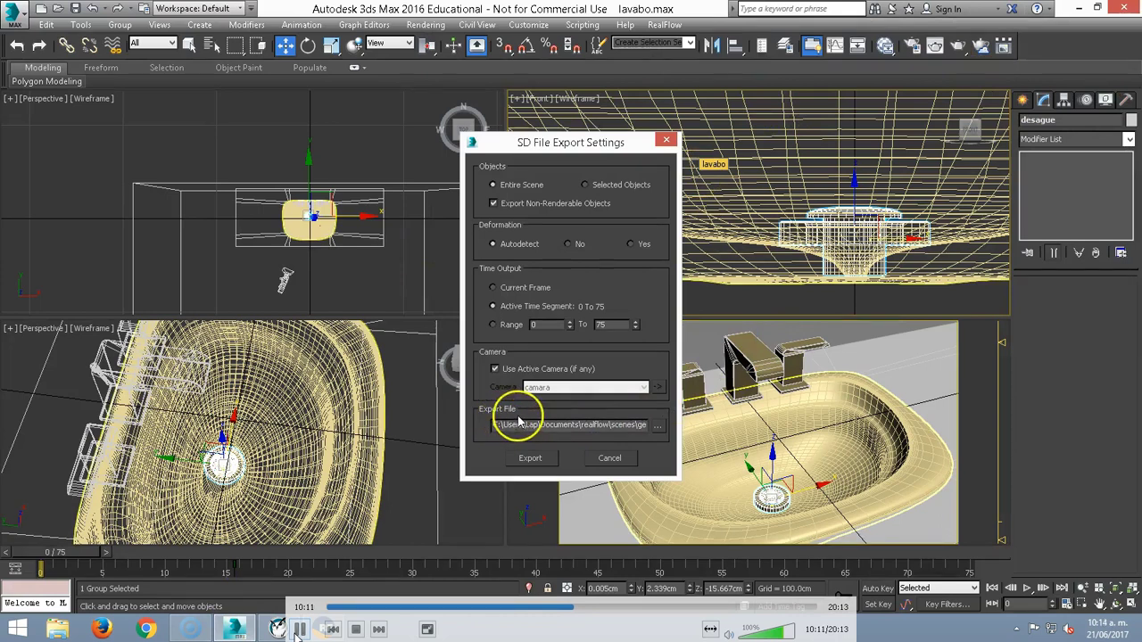
left_click(658, 428)
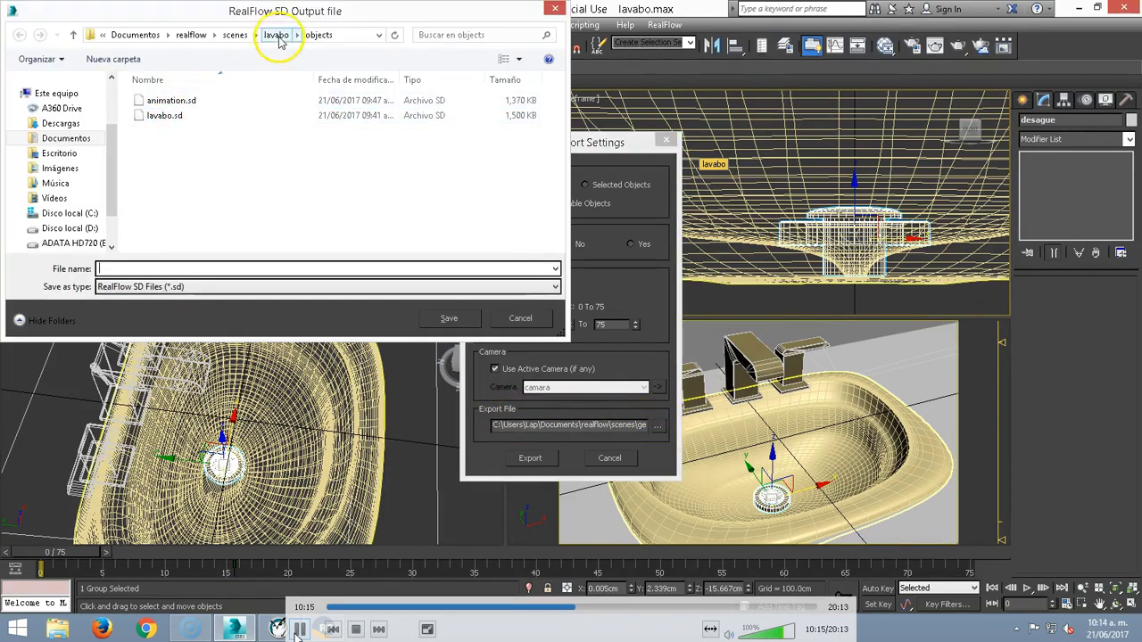
left_click(239, 38)
left_click(192, 36)
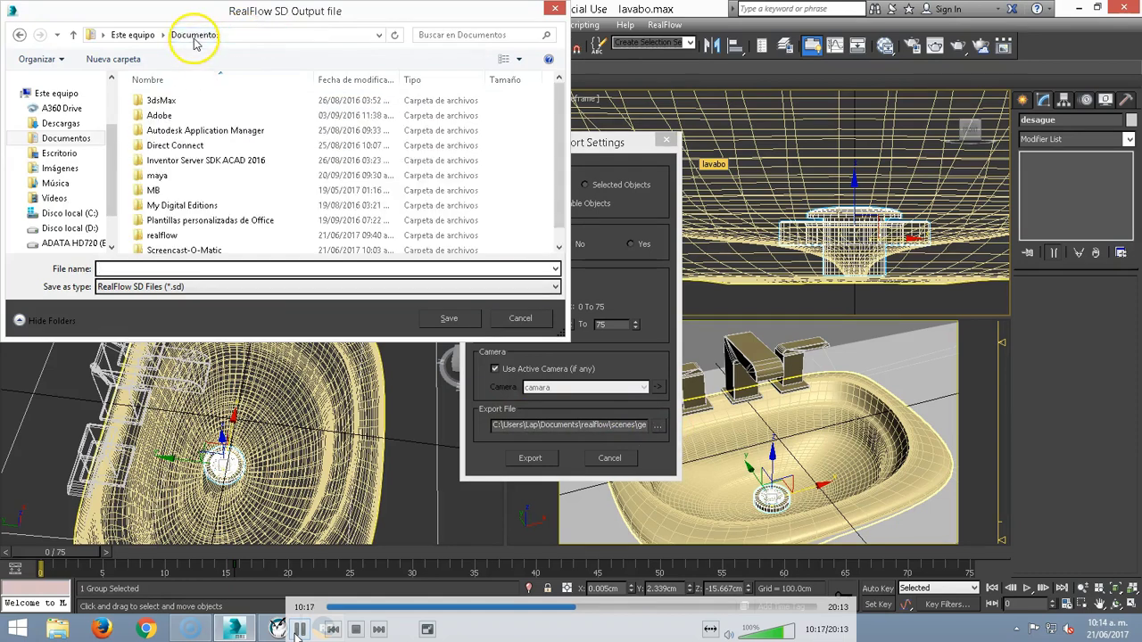
double_click(165, 235)
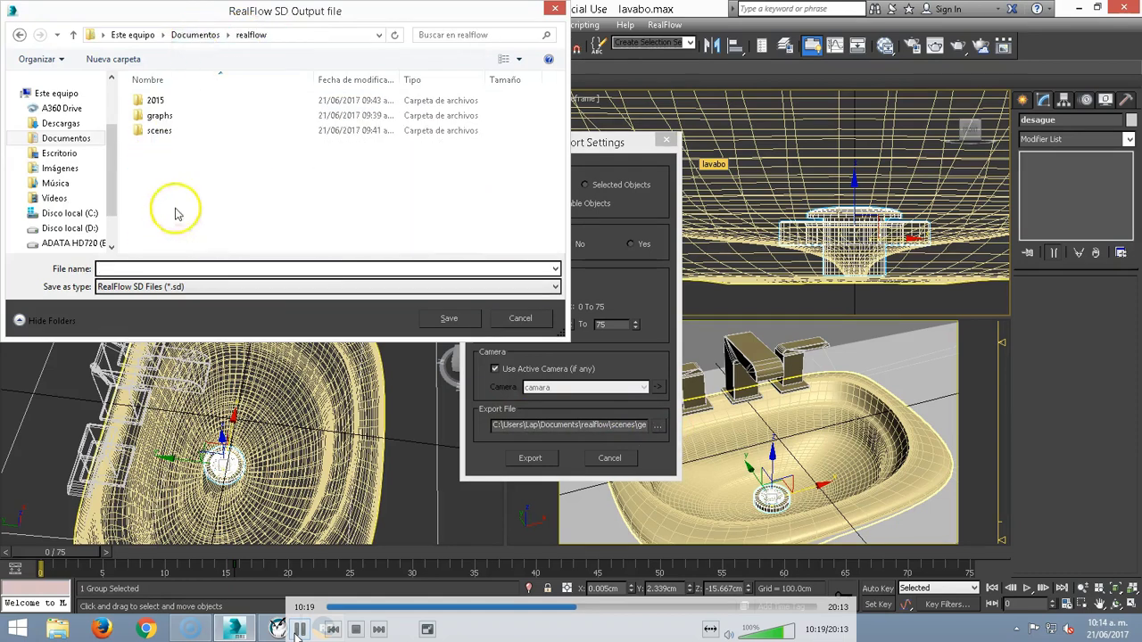
double_click(158, 131)
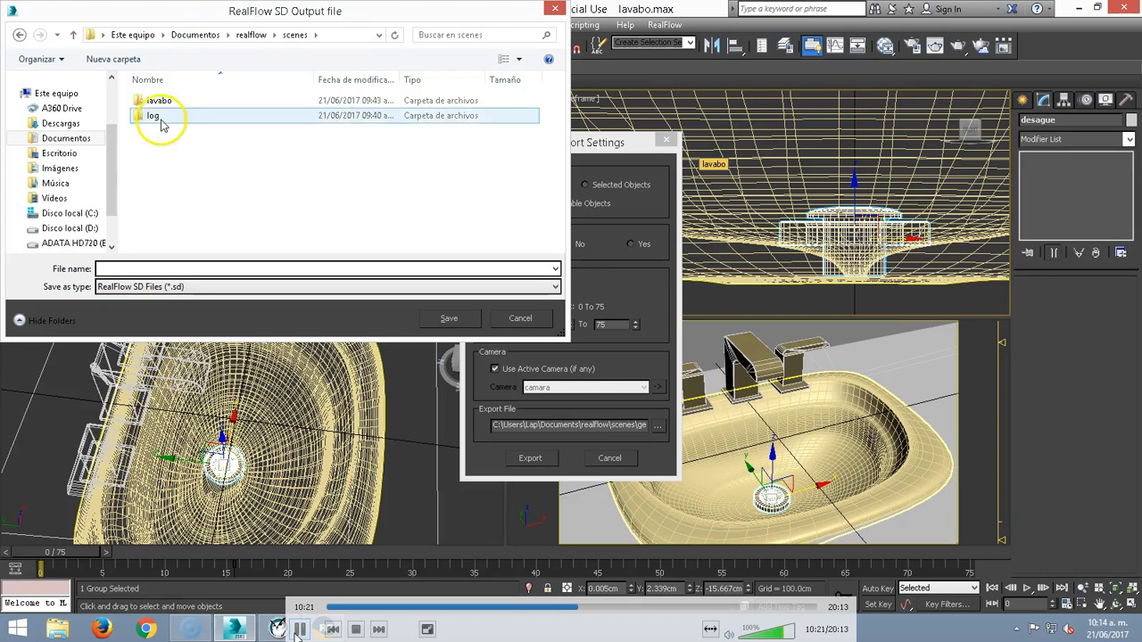
left_click(154, 103)
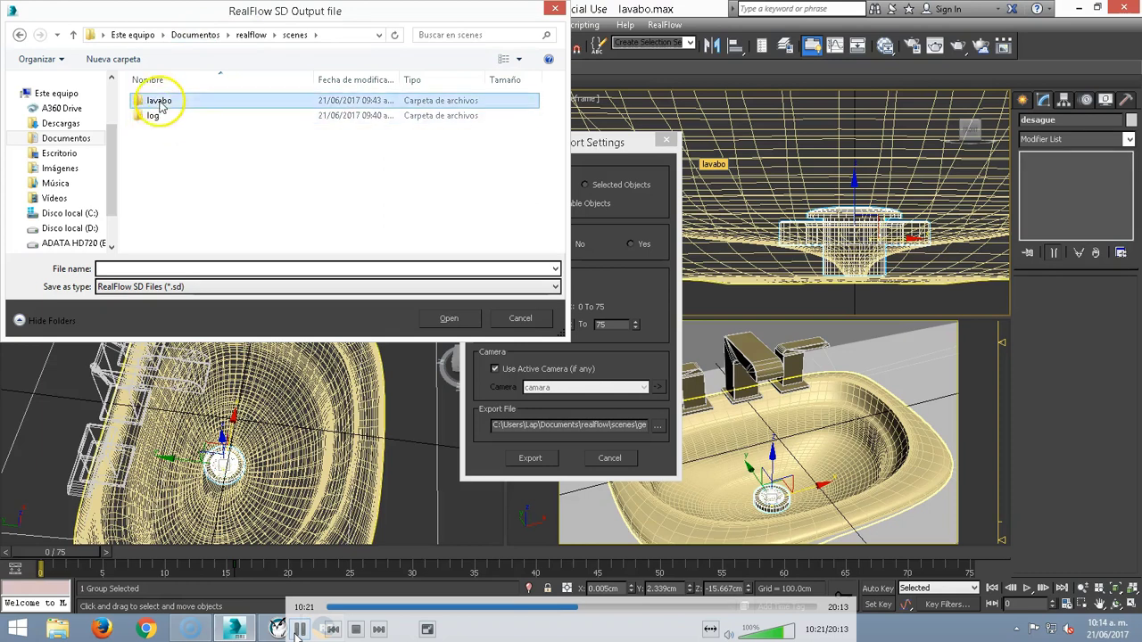
left_click(450, 319)
left_click(161, 160)
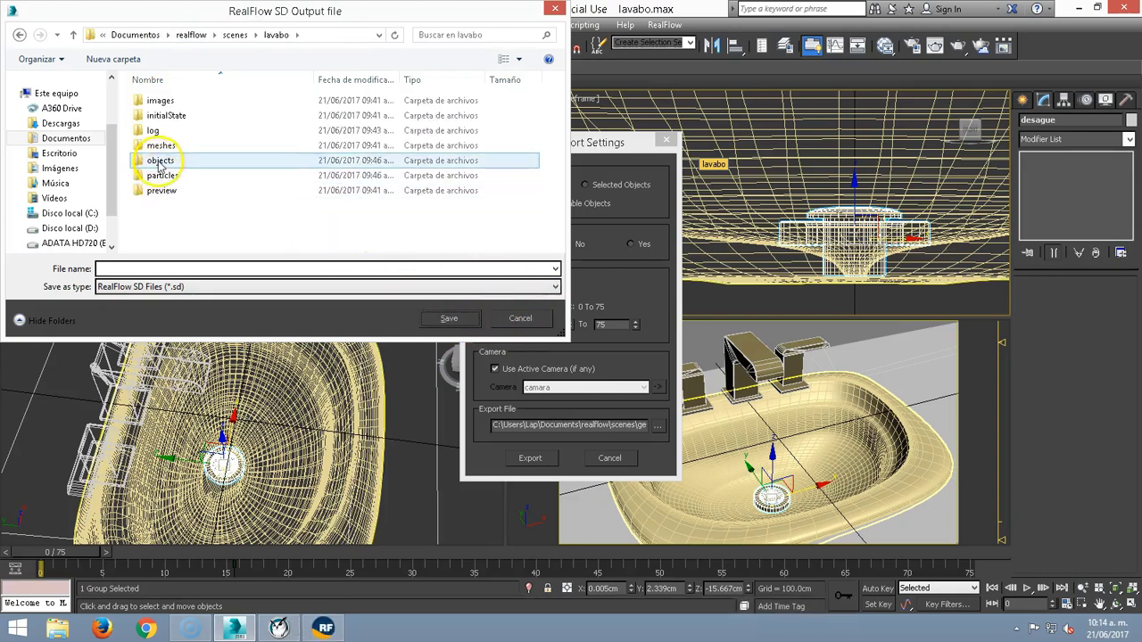
double_click(160, 163)
Delete the existing animation.sd file from the project's objects folder
left_click(175, 104)
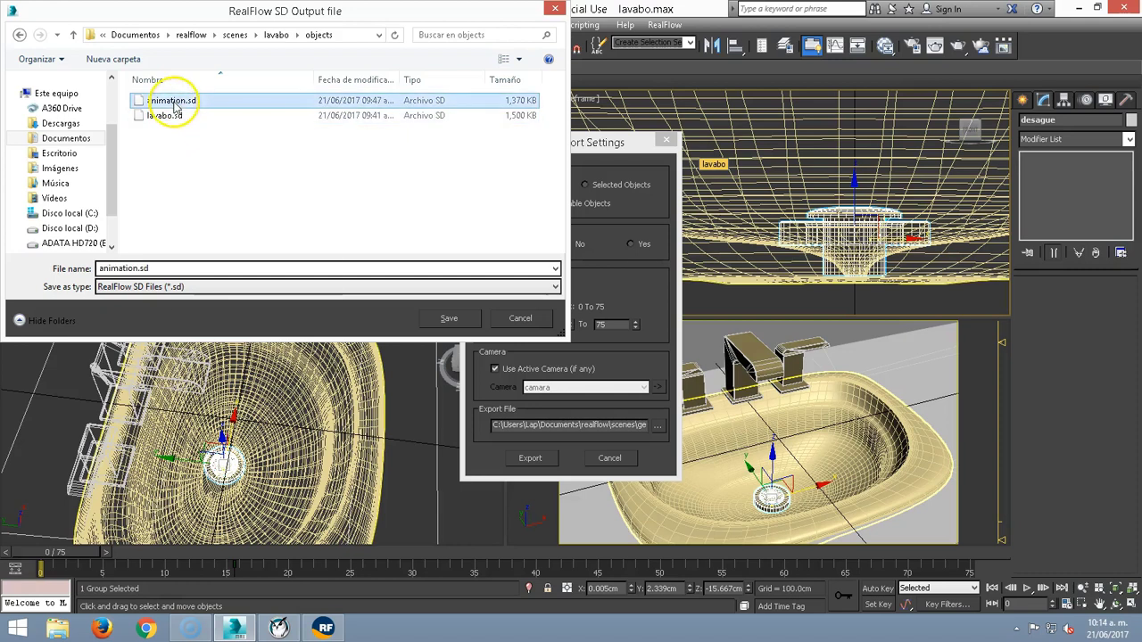
right_click(175, 105)
left_click(207, 261)
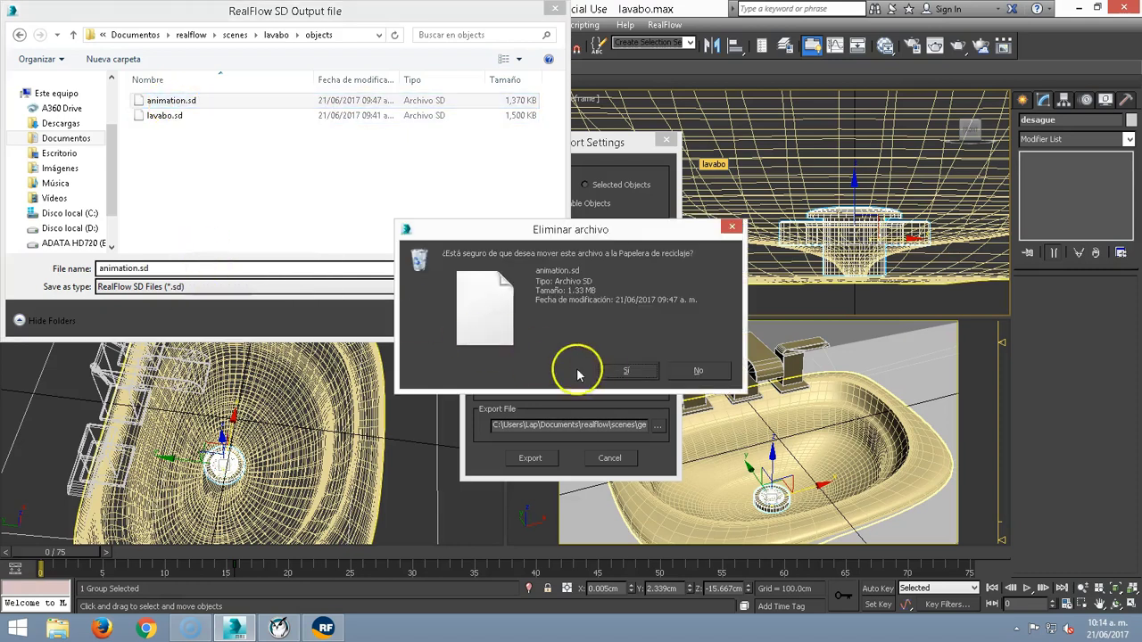
left_click(625, 370)
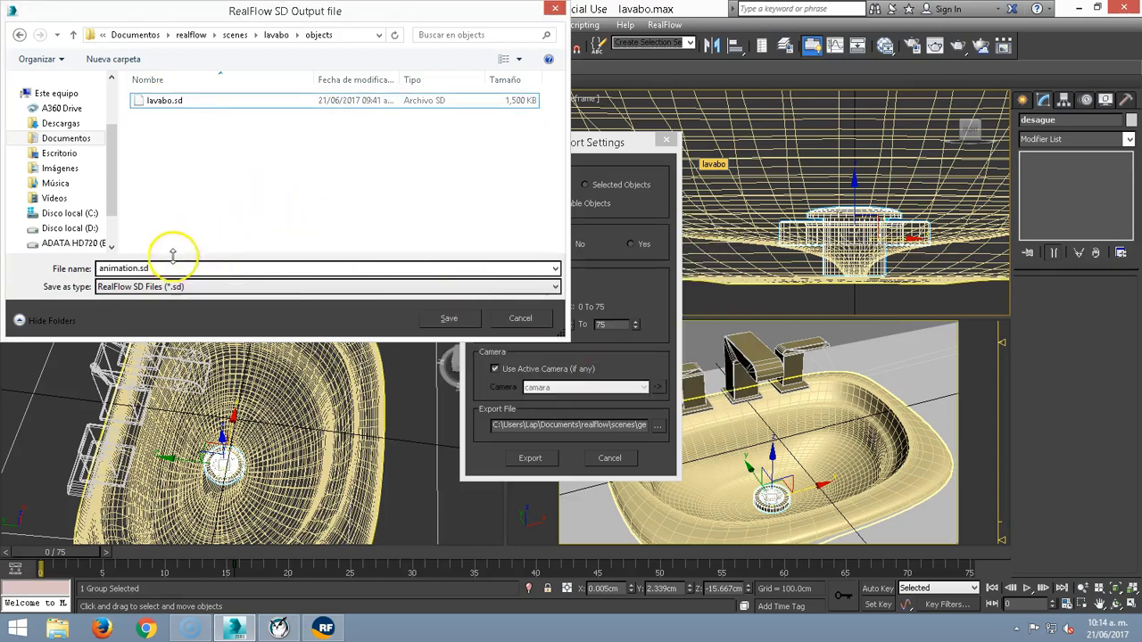
Export the entire scene to lavabo.sd, replacing the existing file, and return to RealFlow
left_click(153, 101)
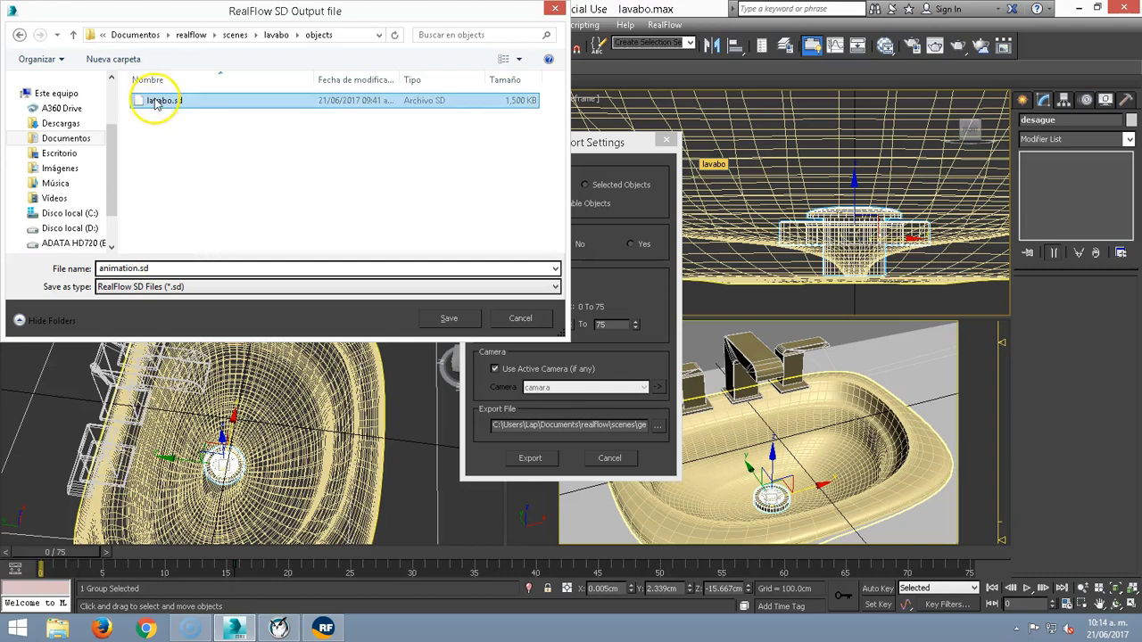
left_click(451, 318)
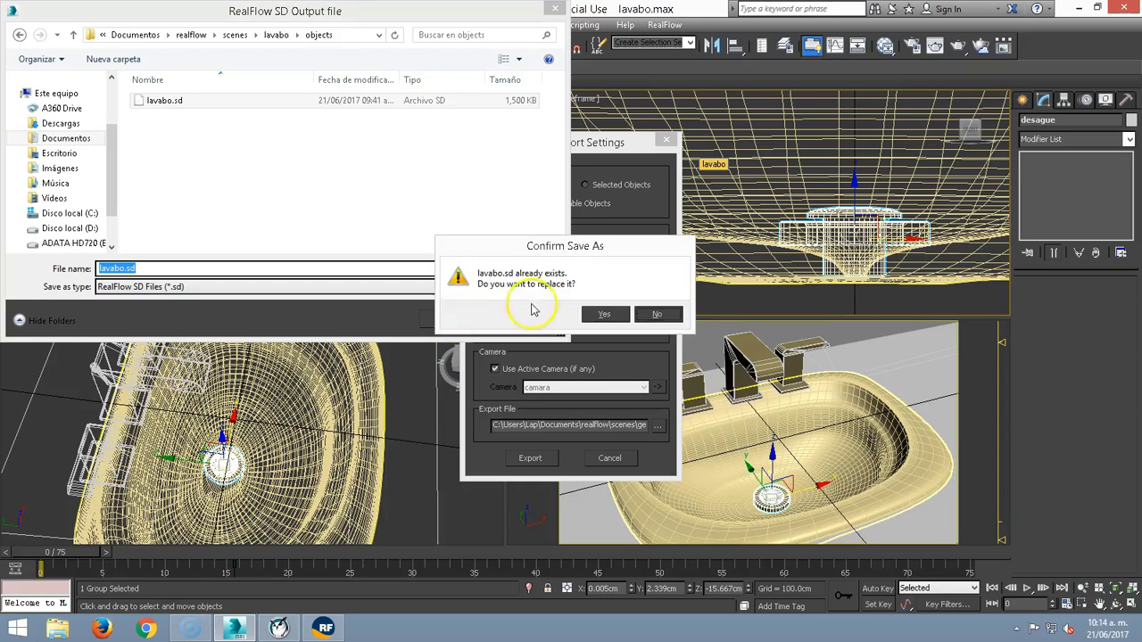
left_click(604, 314)
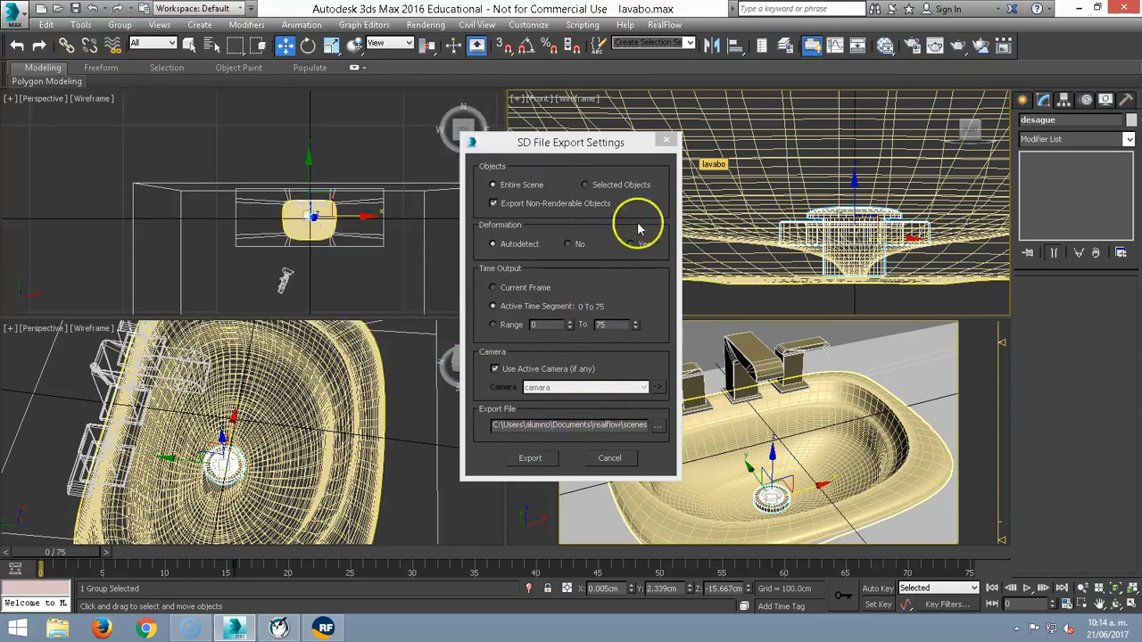
left_click(530, 457)
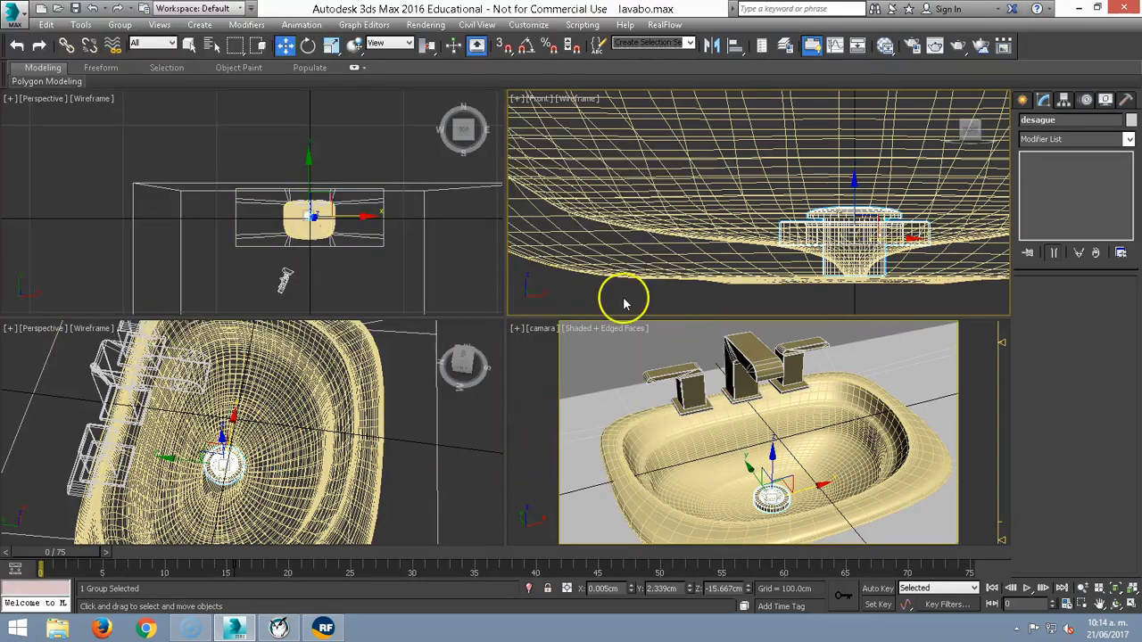
left_click(1072, 10)
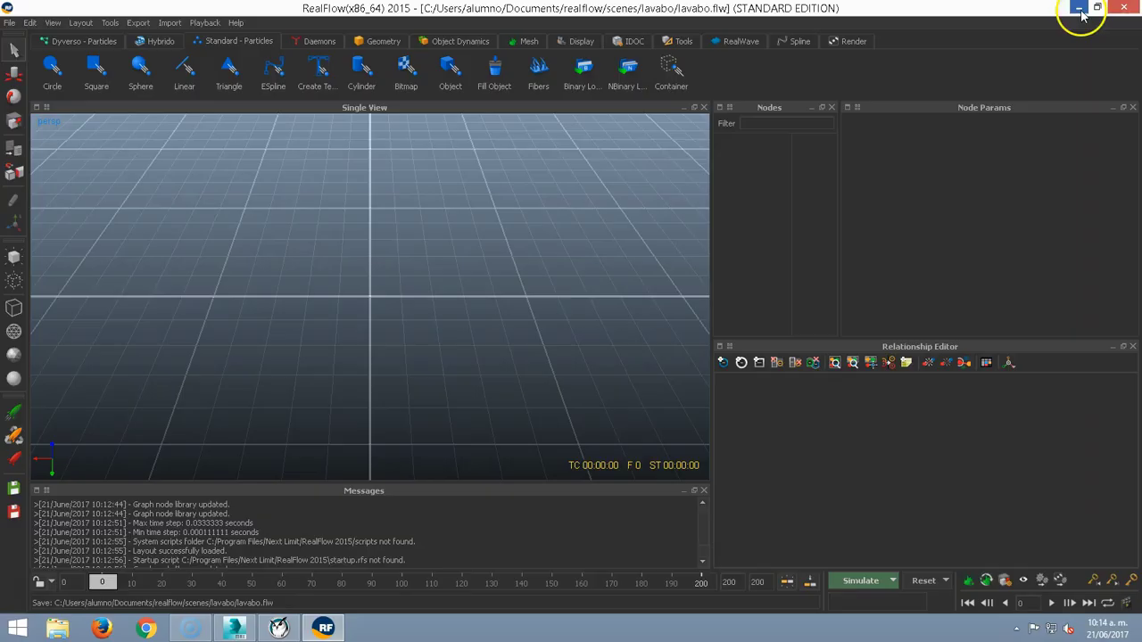
Import the lavabo.sd file from the project's objects folder into the scene
left_click(160, 24)
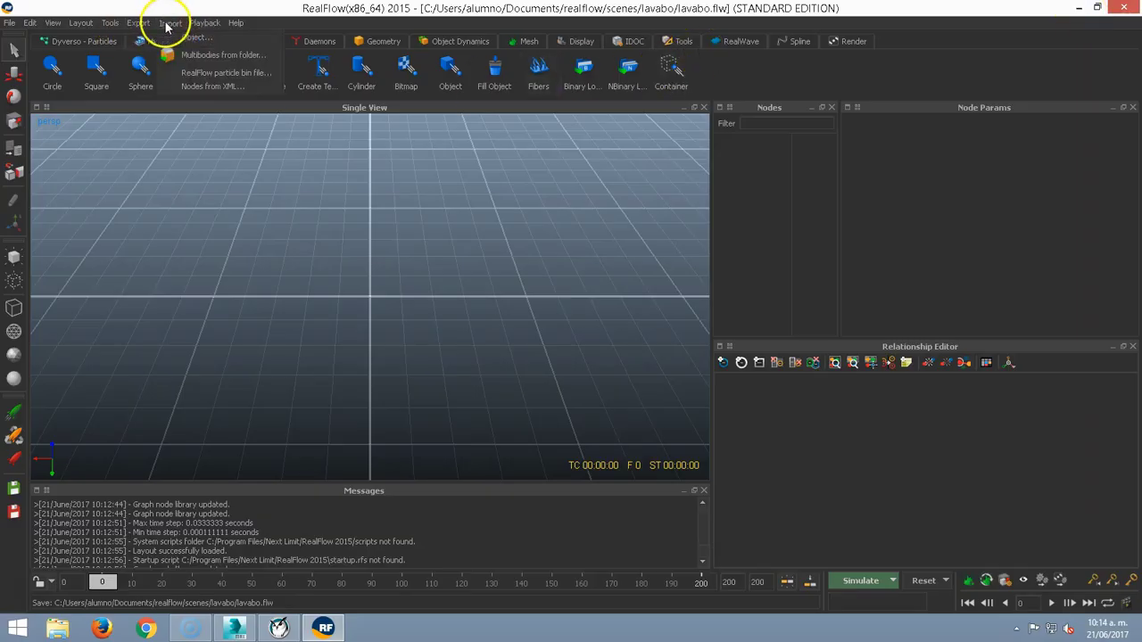
left_click(172, 40)
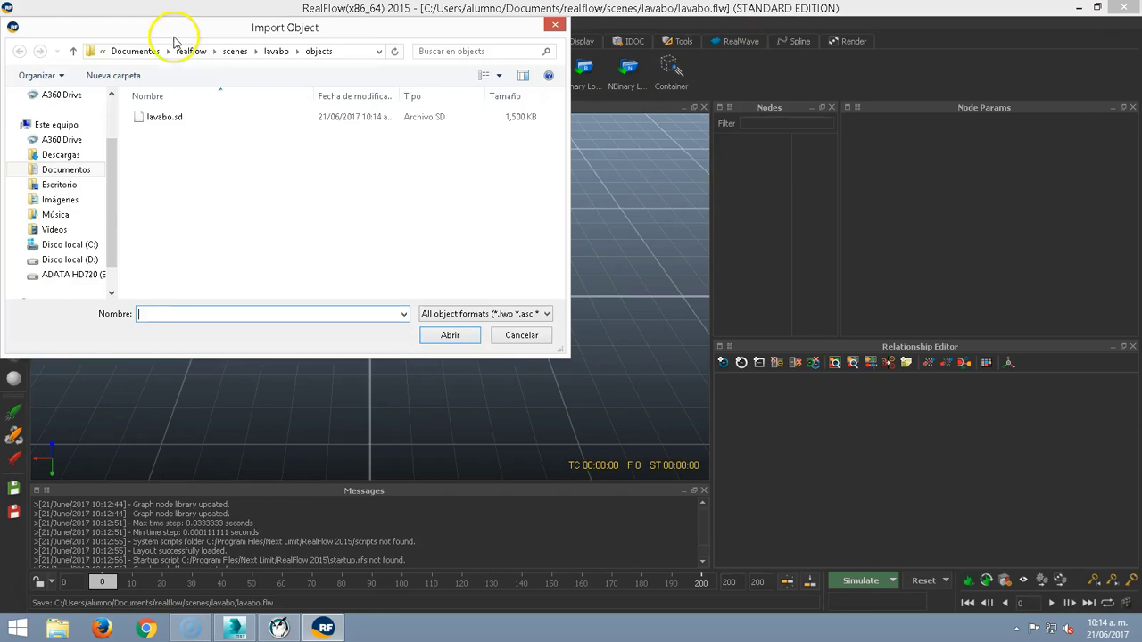
left_click(177, 124)
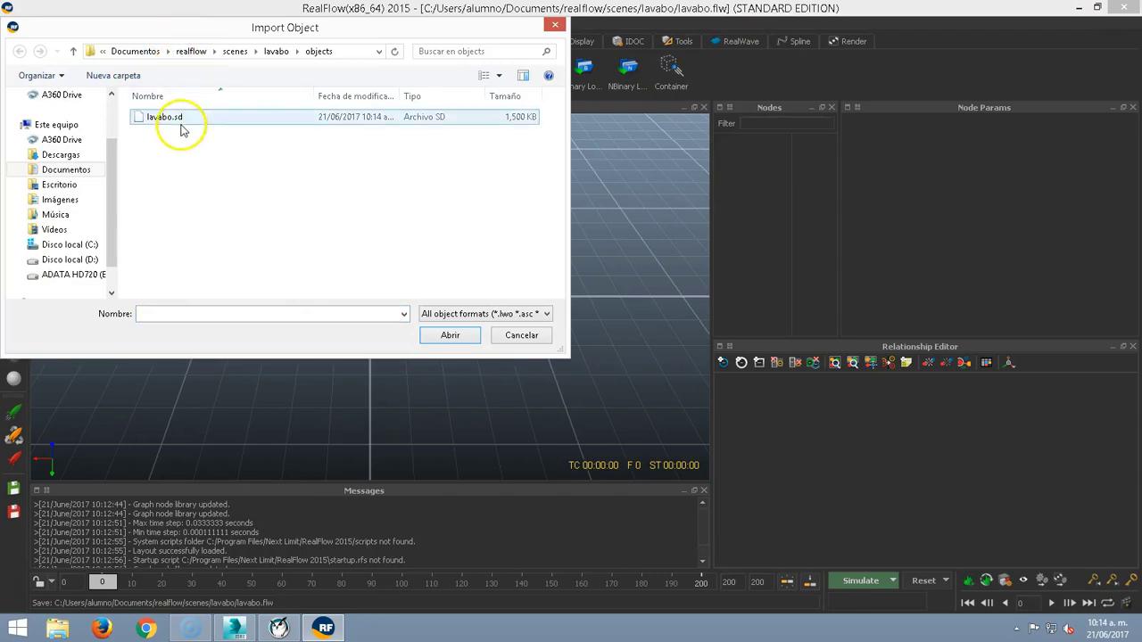
left_click(450, 337)
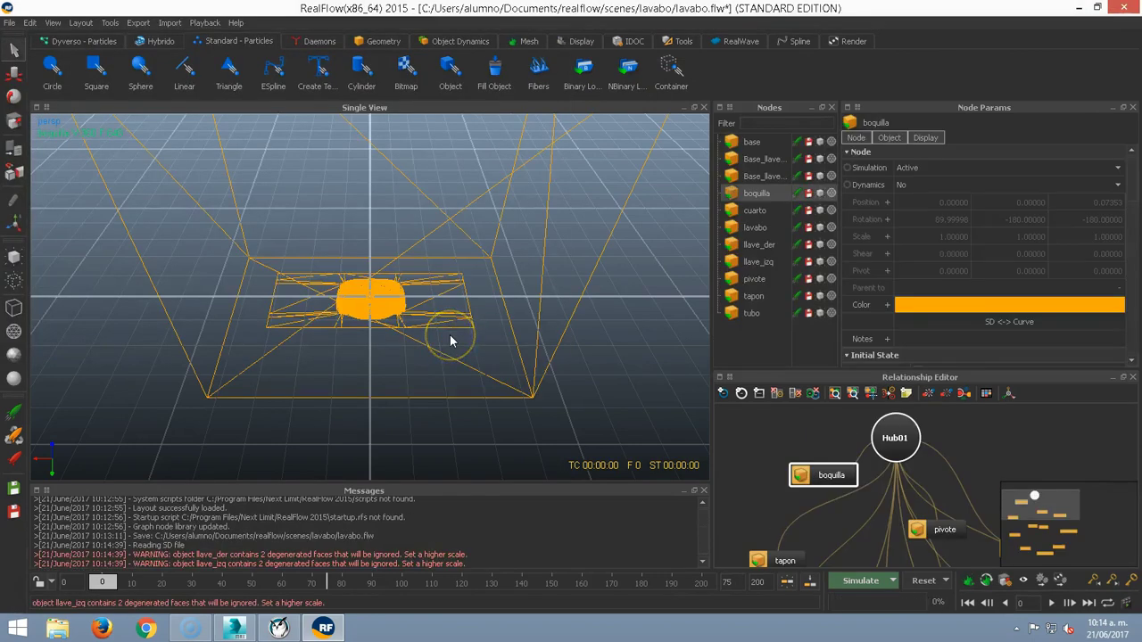
Switch the imported objects' display from wireframe to flat-shaded surfaces
scroll(450, 339, "down", 3)
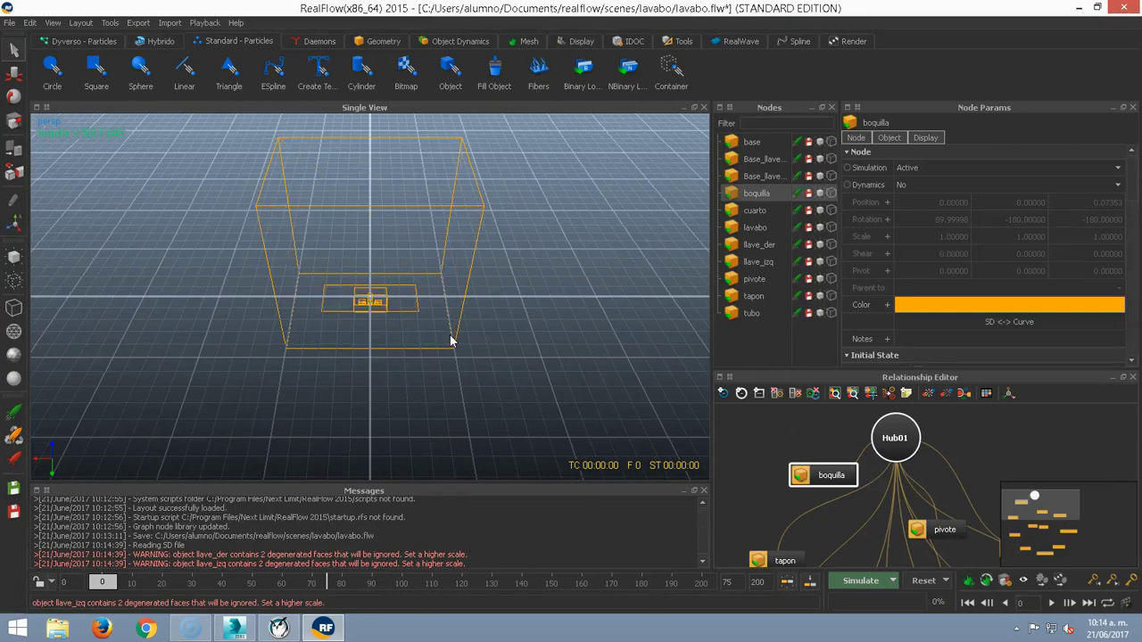
key("4")
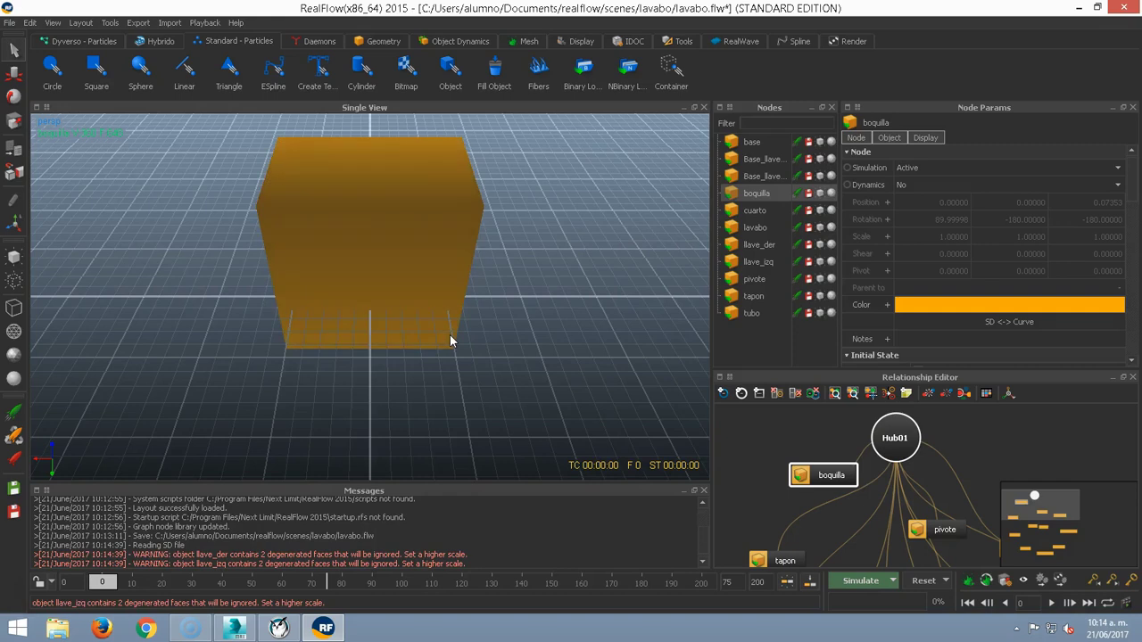
key("2")
key("3")
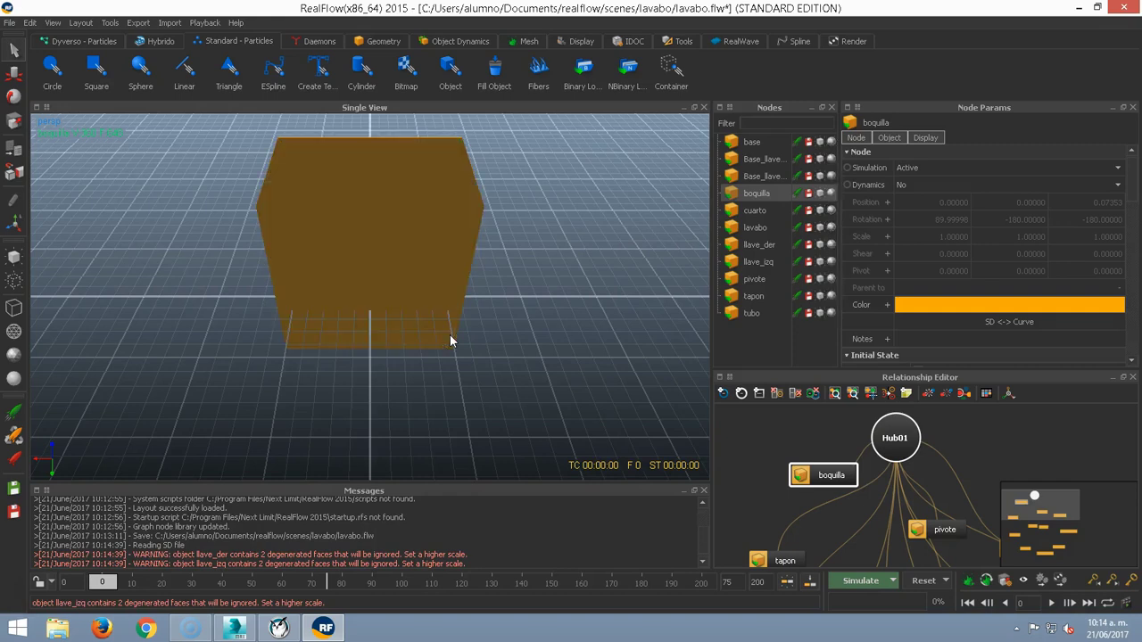
Hide the enclosing cuarto object to expose the sink and faucet, and clear the selection
left_click(395, 204)
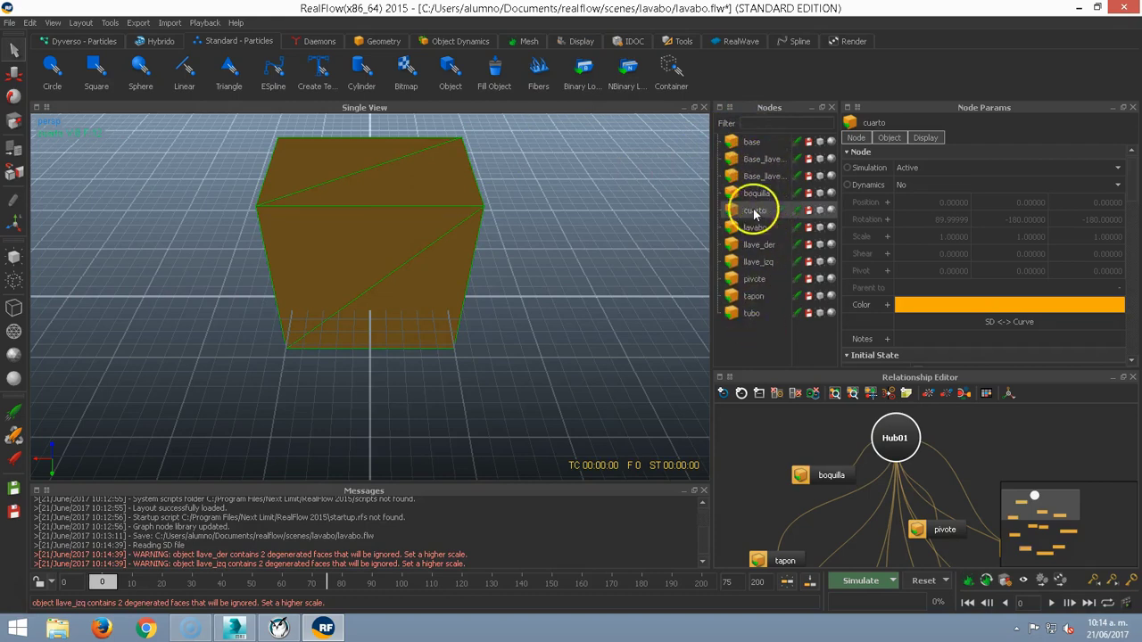
left_click(819, 212)
left_click(819, 211)
left_click(820, 211)
left_click_drag(342, 288, 533, 414, "alt")
scroll(367, 311, "up", 5)
left_click_drag(362, 321, 652, 288, "alt")
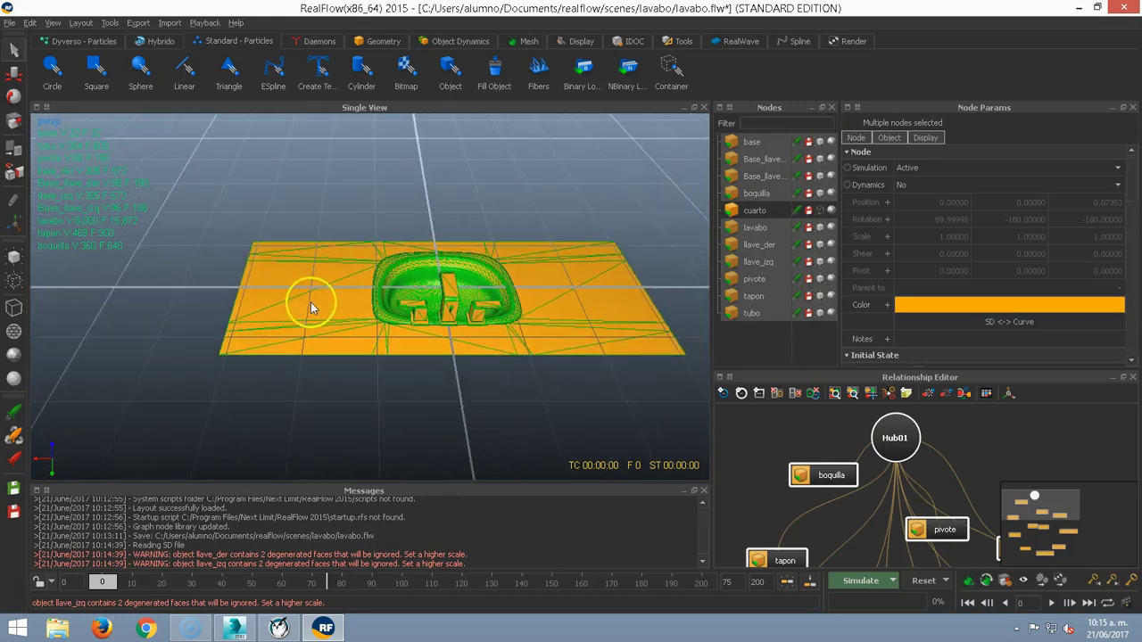
right_click_drag(475, 287, 555, 296, "alt")
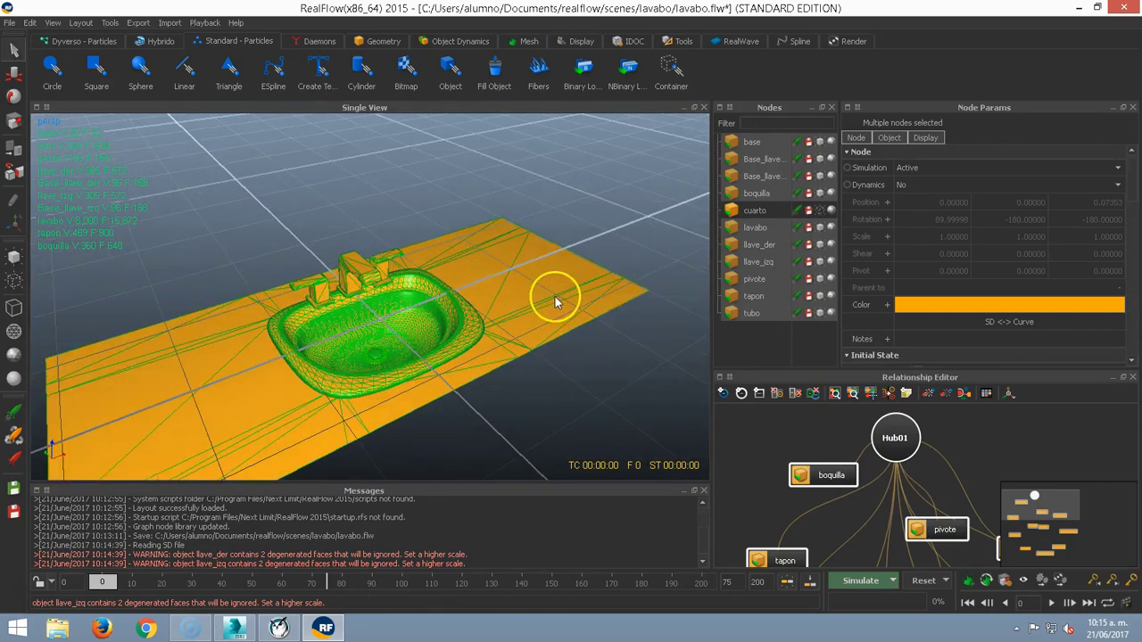
scroll(555, 296, "up", 5)
left_click(402, 174)
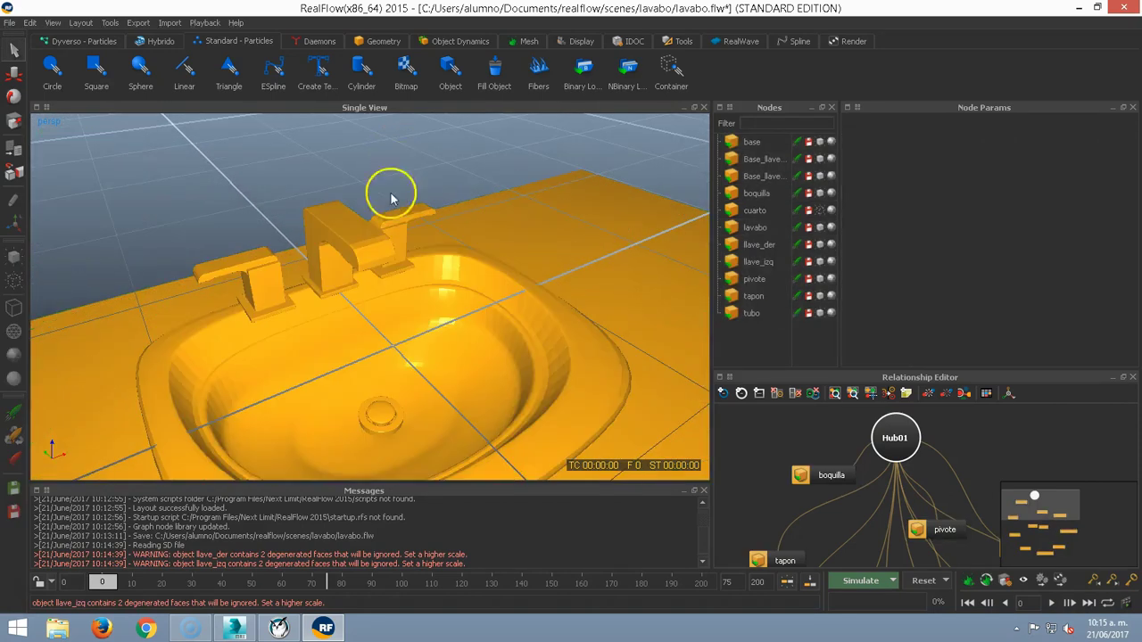
Scrub the timeline to check the imported faucet animation, look at the original scene in 3ds Max, and return to RealFlow
left_click_drag(100, 584, 232, 521)
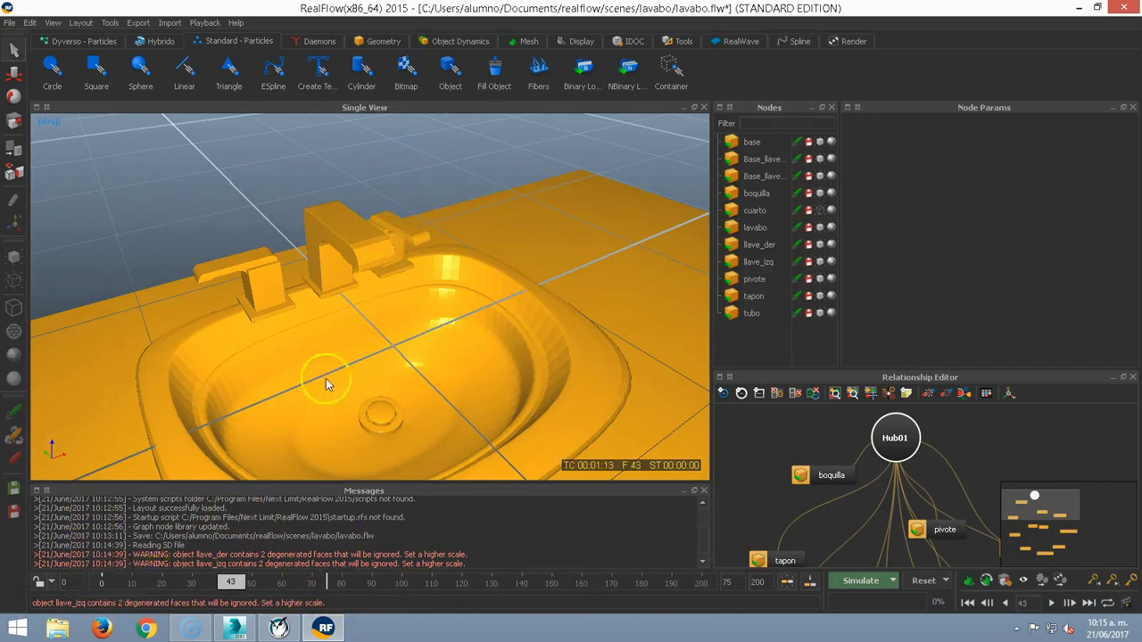
left_click(234, 628)
mouse_move(42, 553)
left_mouse_down()
mouse_move(311, 566)
mouse_move(910, 556)
mouse_move(277, 535)
mouse_move(53, 553)
left_mouse_up()
key("w")
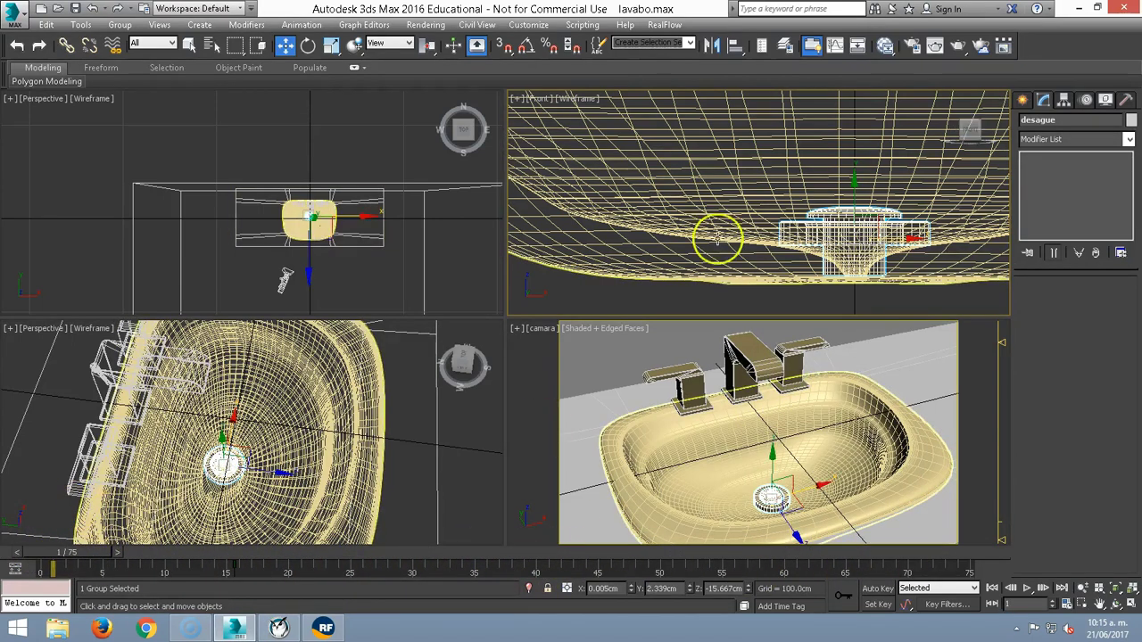
left_click(1080, 9)
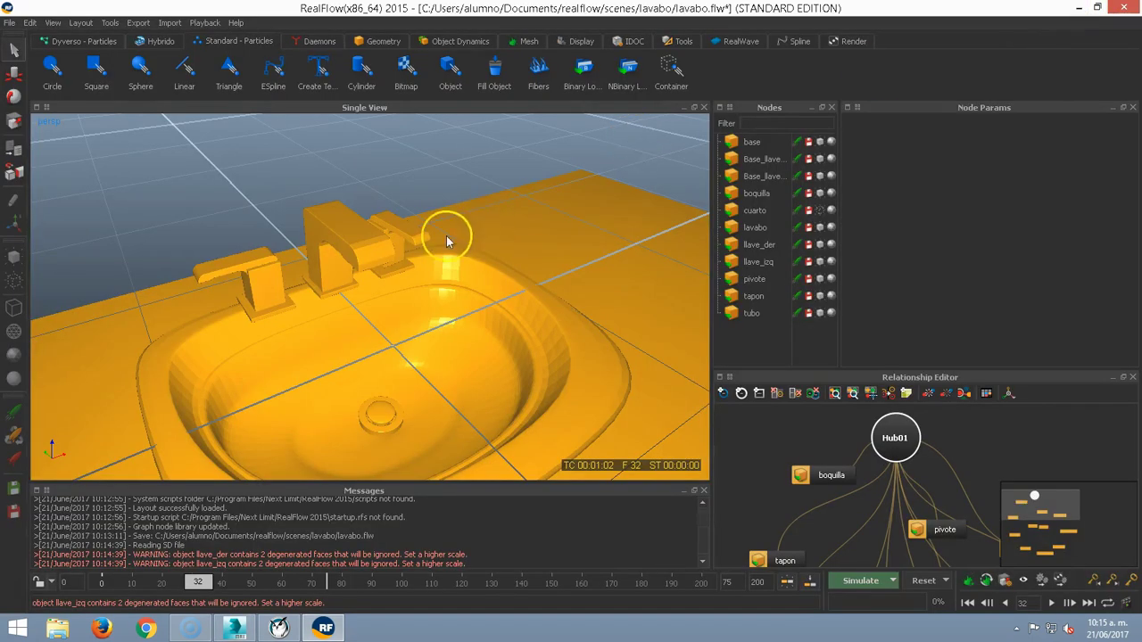
Add a Circle particle emitter above the sink and scale it uniformly to about 0.26
left_click(494, 283)
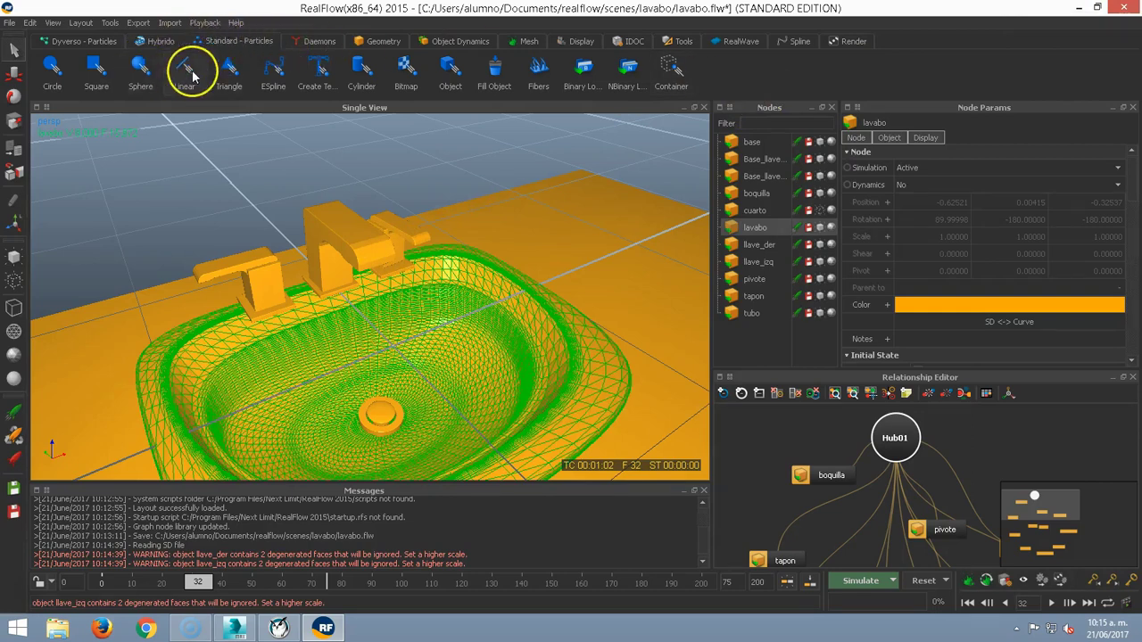
left_click(52, 67)
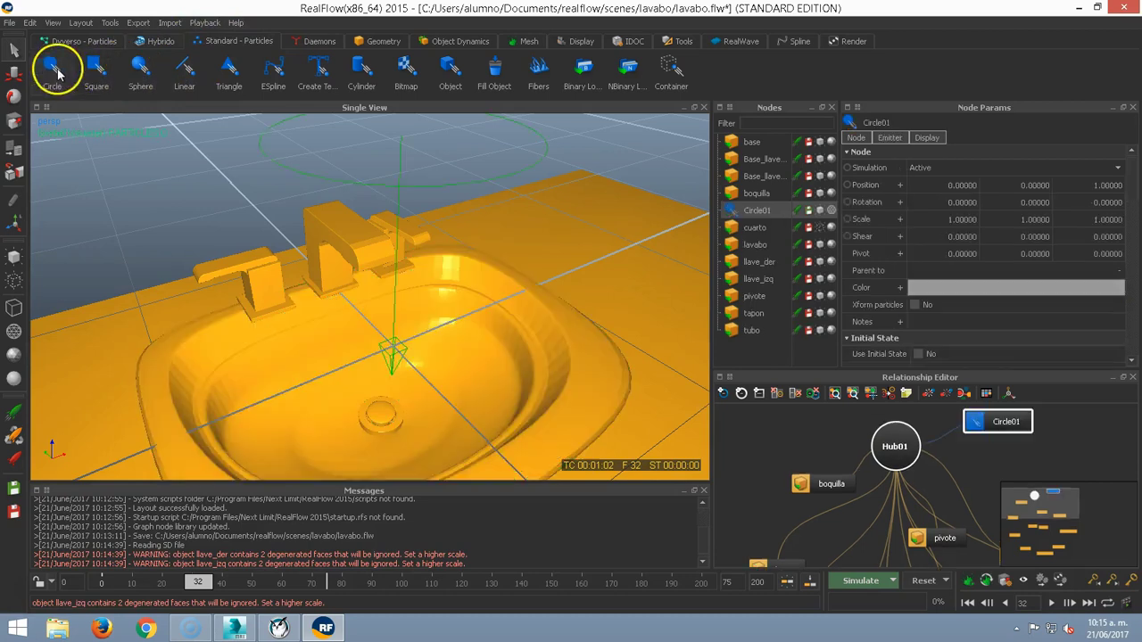
scroll(398, 203, "down", 3)
left_click_drag(397, 214, 369, 258, "alt")
right_click_drag(369, 258, 415, 290, "alt")
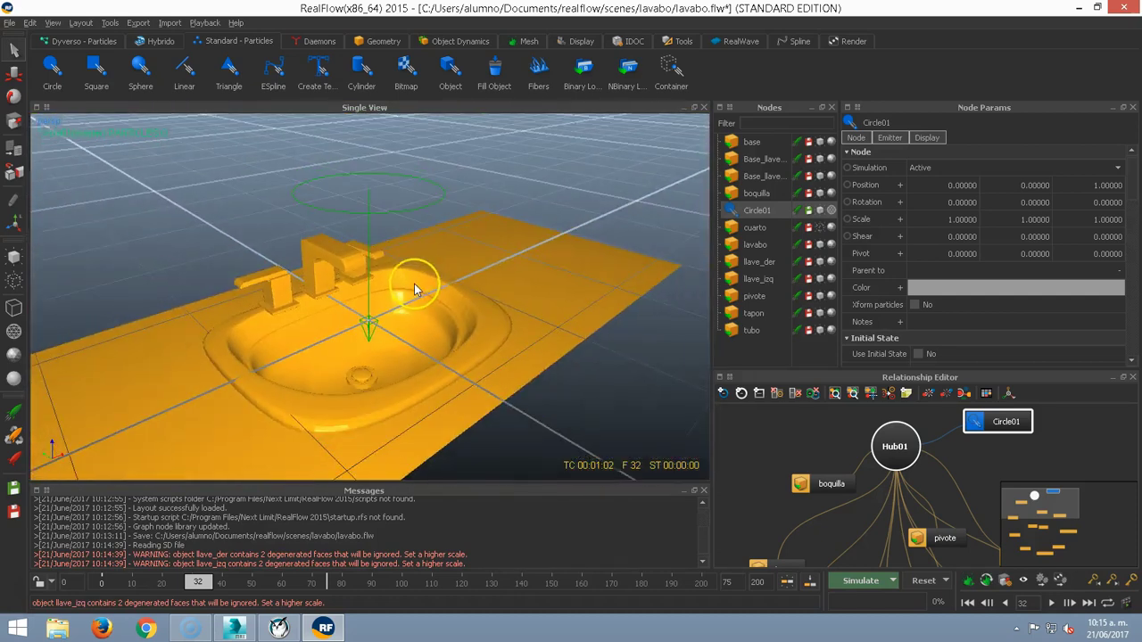
left_click_drag(365, 196, 300, 127)
In the front view with bounding-box display, lower the circle emitter to the spout's height, at a Z position of about 0.39
right_click(486, 176)
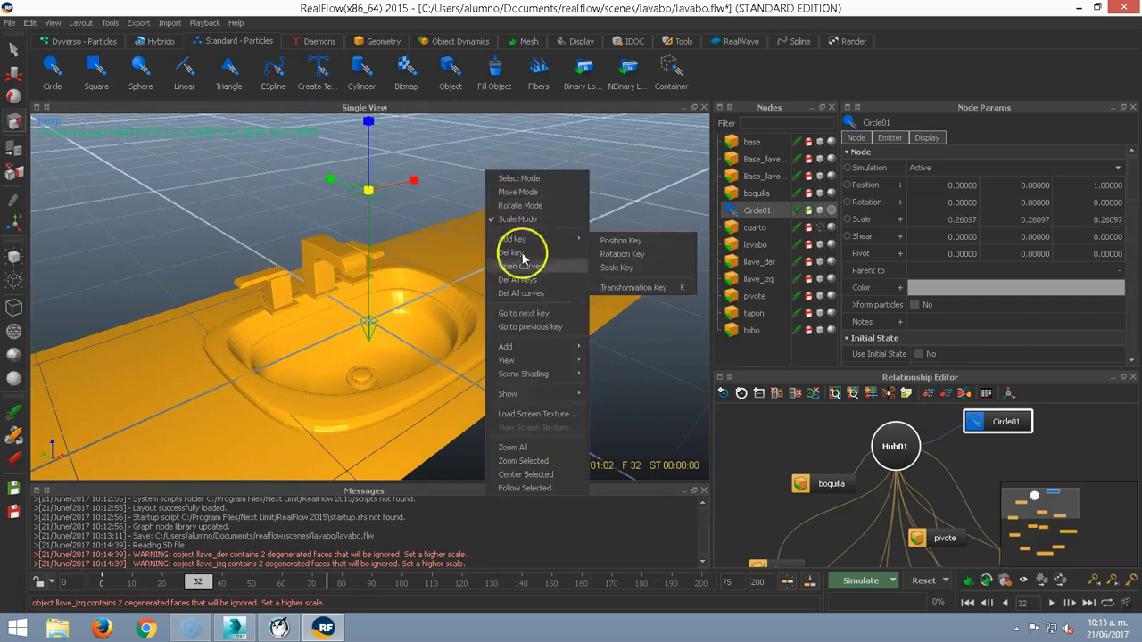
mouse_move(529, 360)
left_click(615, 364)
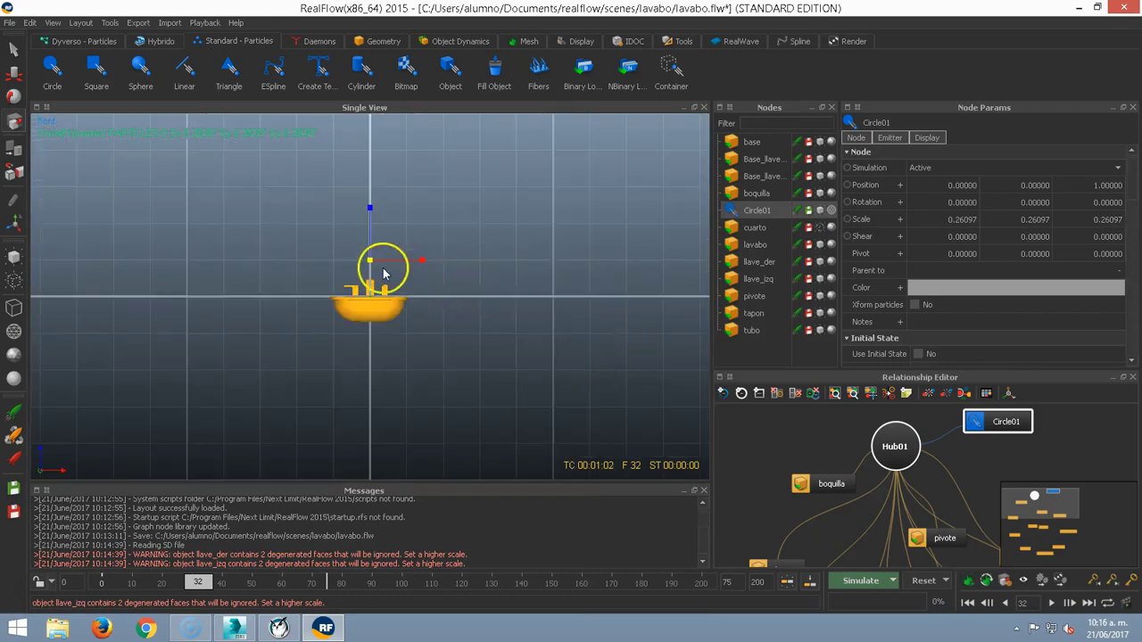
scroll(384, 272, "up", 5)
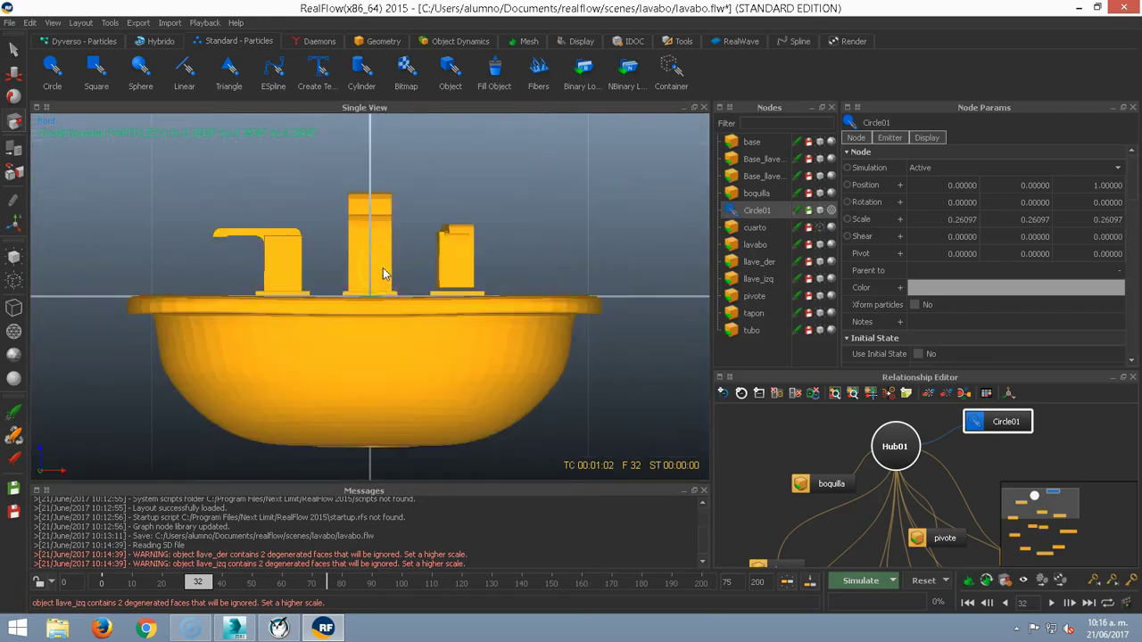
key("2")
scroll(384, 272, "down", 3)
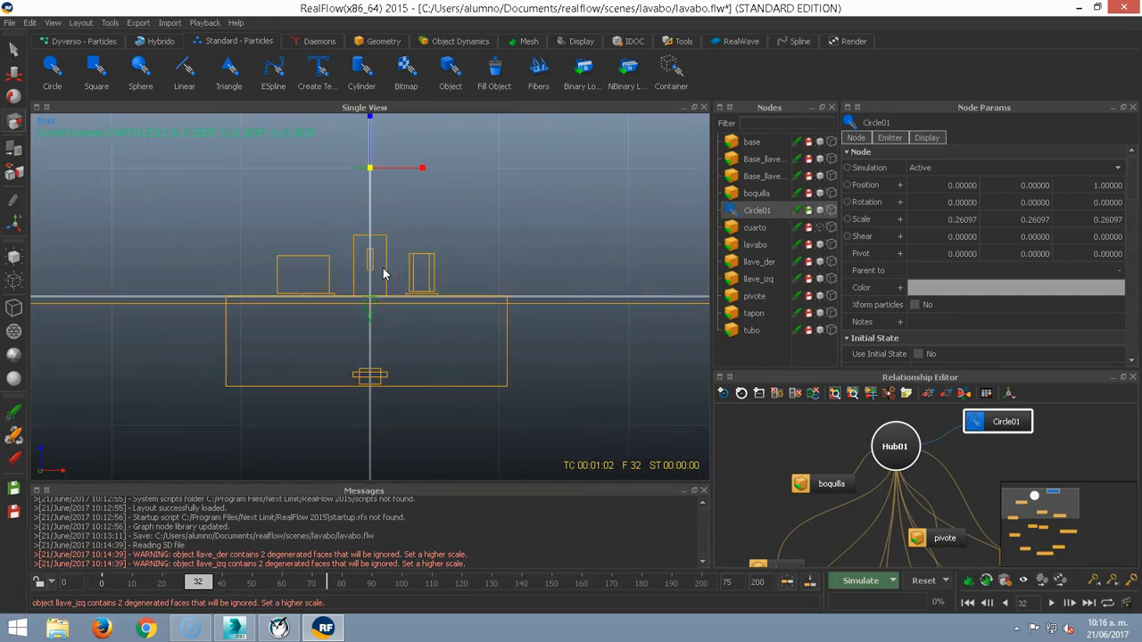
key("w")
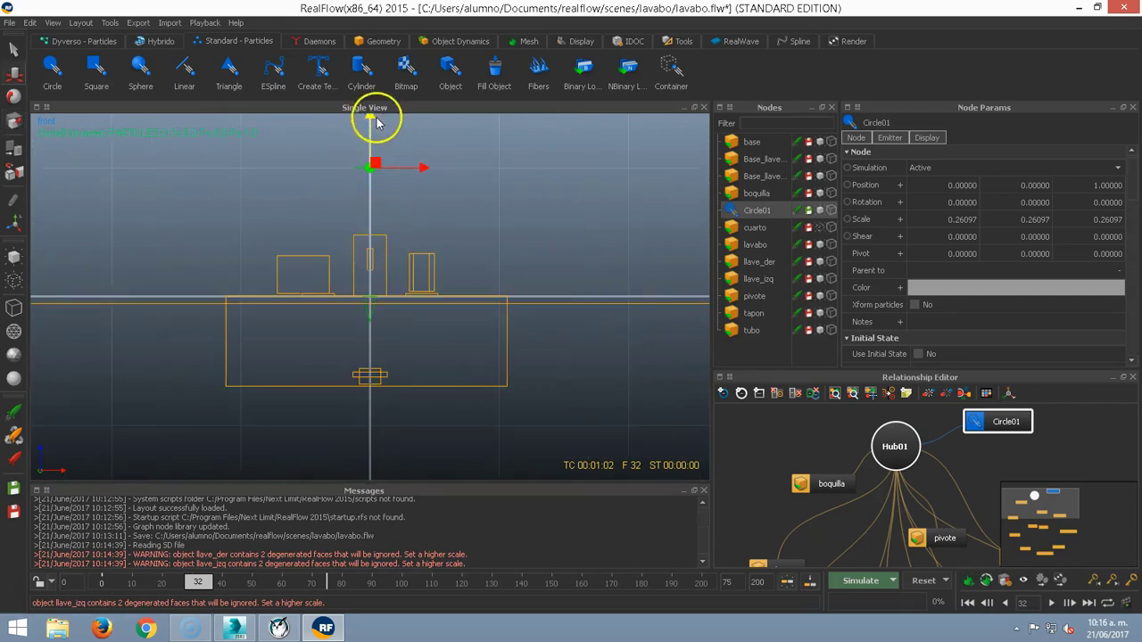
left_click_drag(372, 127, 372, 206)
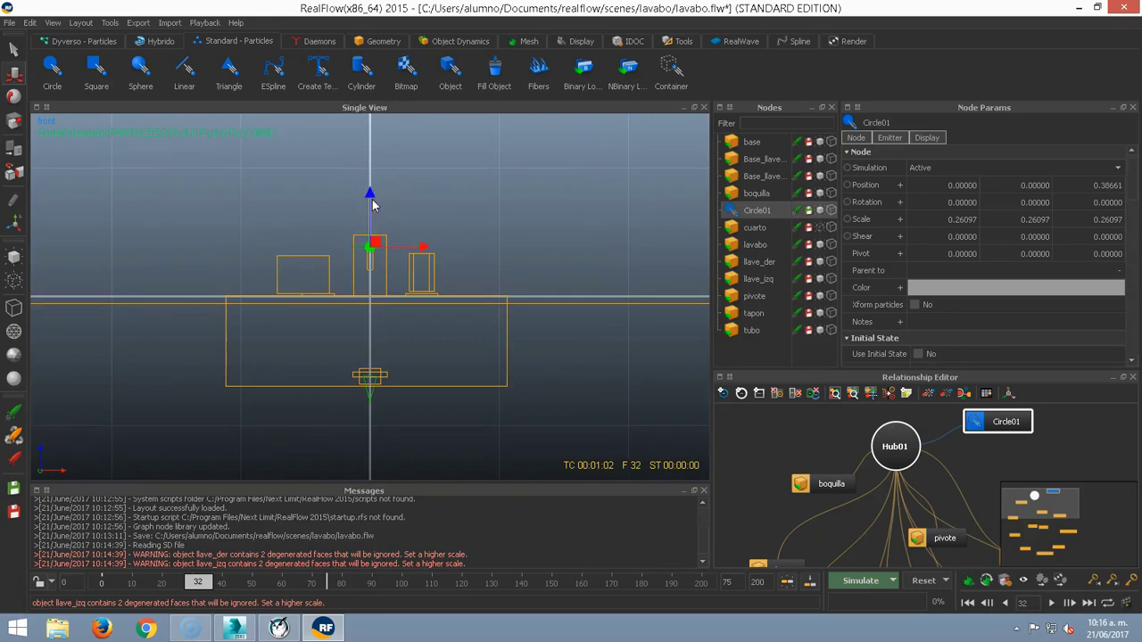
In the side view, move the circle emitter under the faucet spout's opening, to a Y position of about 0.22
right_click(478, 251)
mouse_move(504, 439)
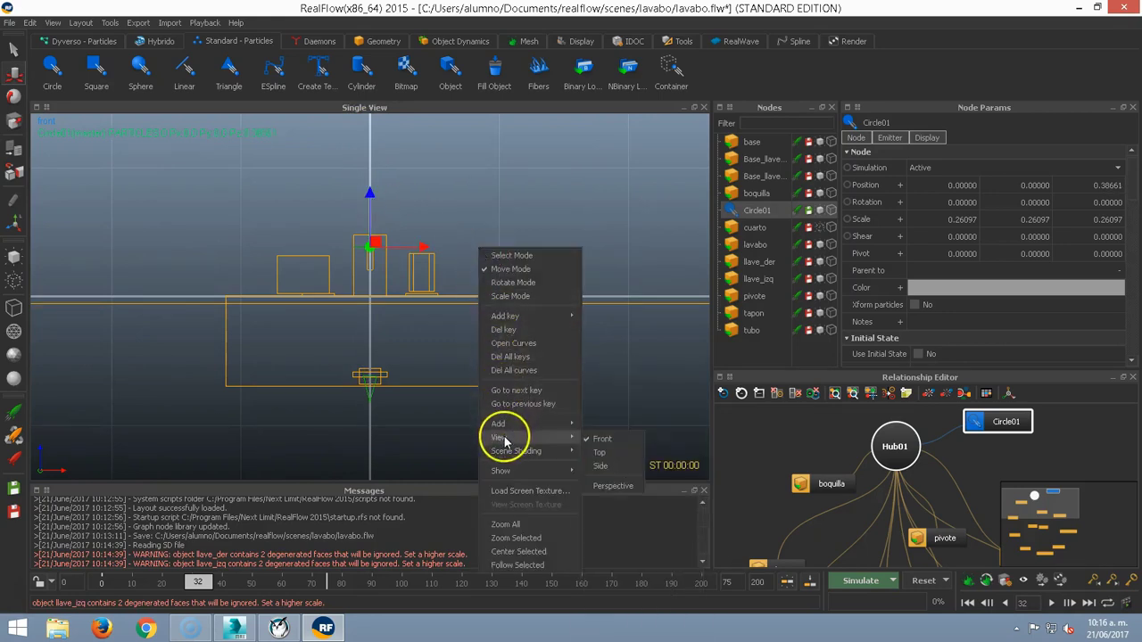
left_click(602, 465)
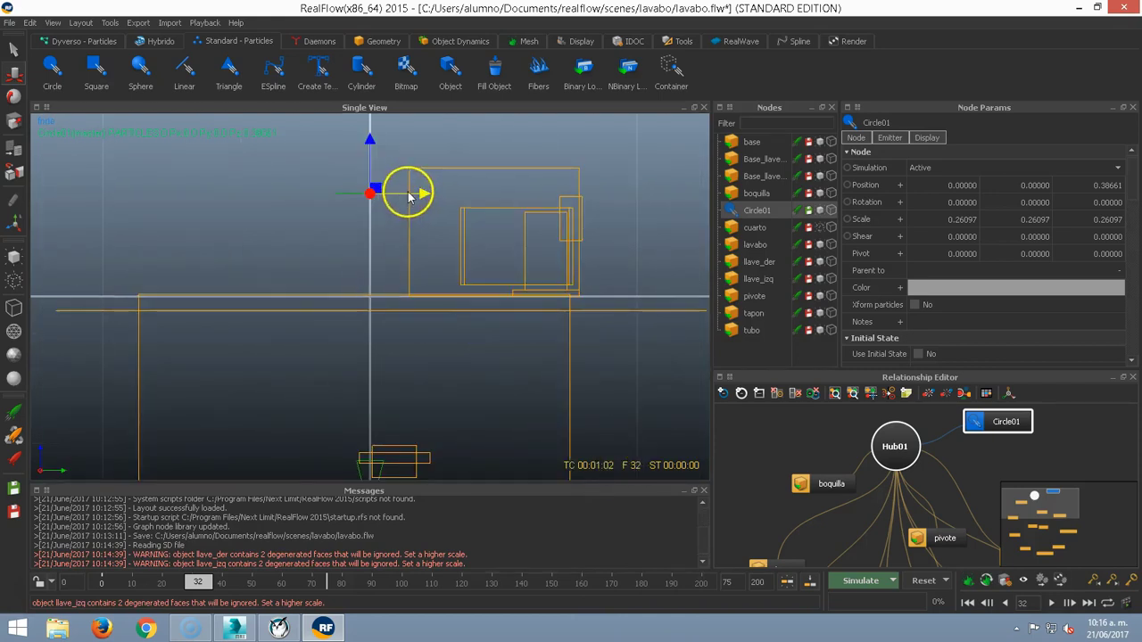
mouse_move(428, 196)
left_mouse_down()
mouse_move(446, 192)
mouse_move(416, 196)
mouse_move(464, 198)
left_mouse_up()
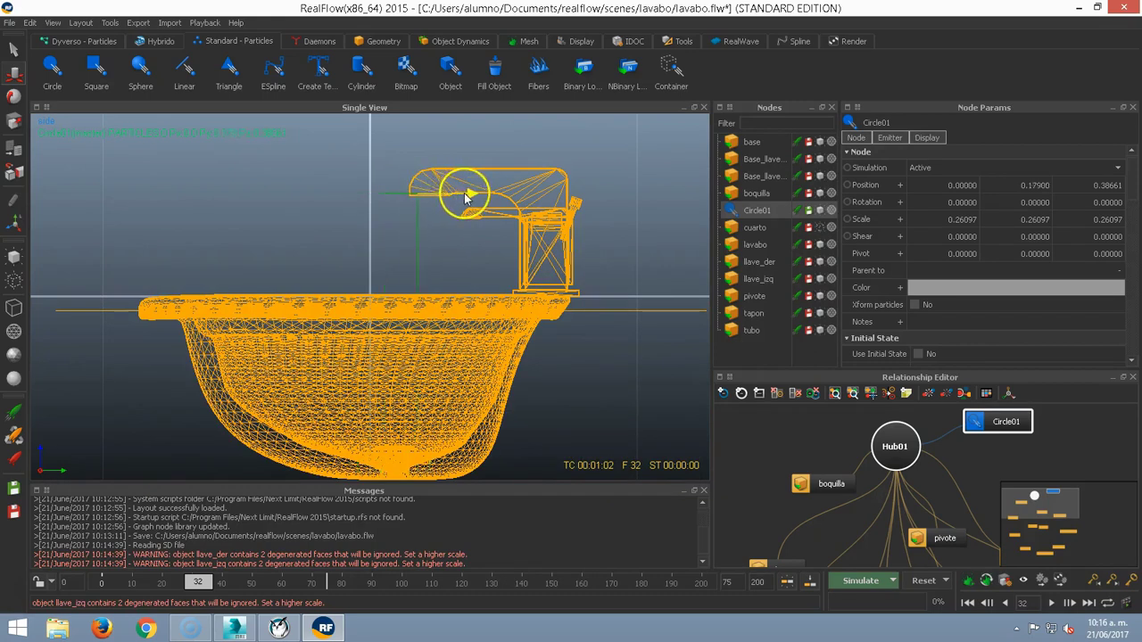
left_click(399, 227)
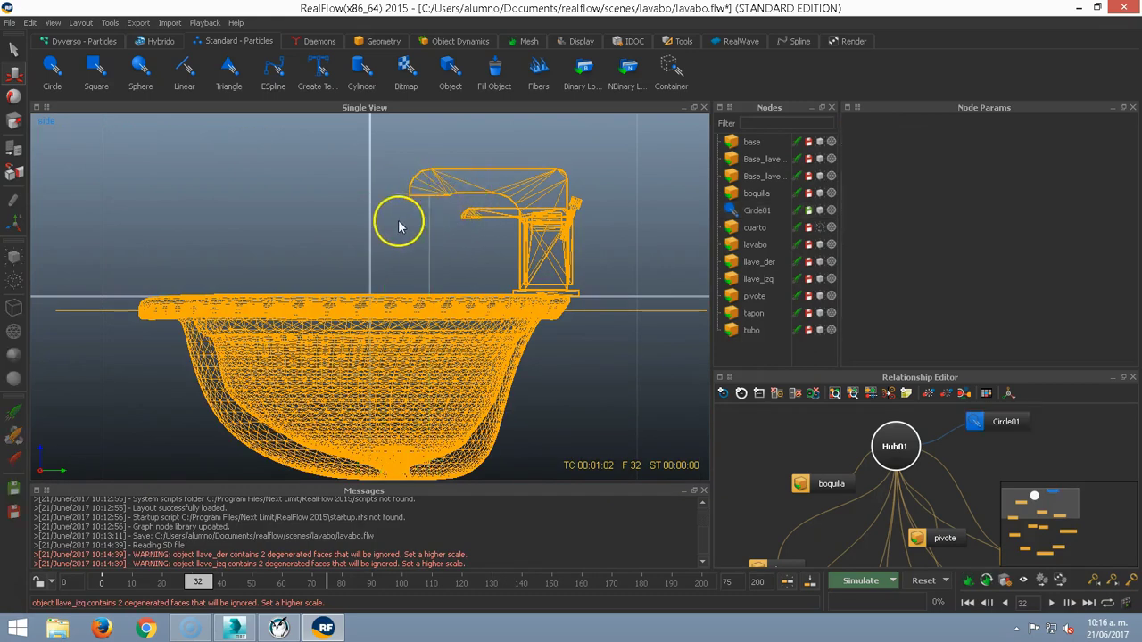
Scale the circle emitter down uniformly to about 0.11 to fit inside the spout opening
left_click(401, 197)
key("r")
left_click_drag(416, 205, 394, 161)
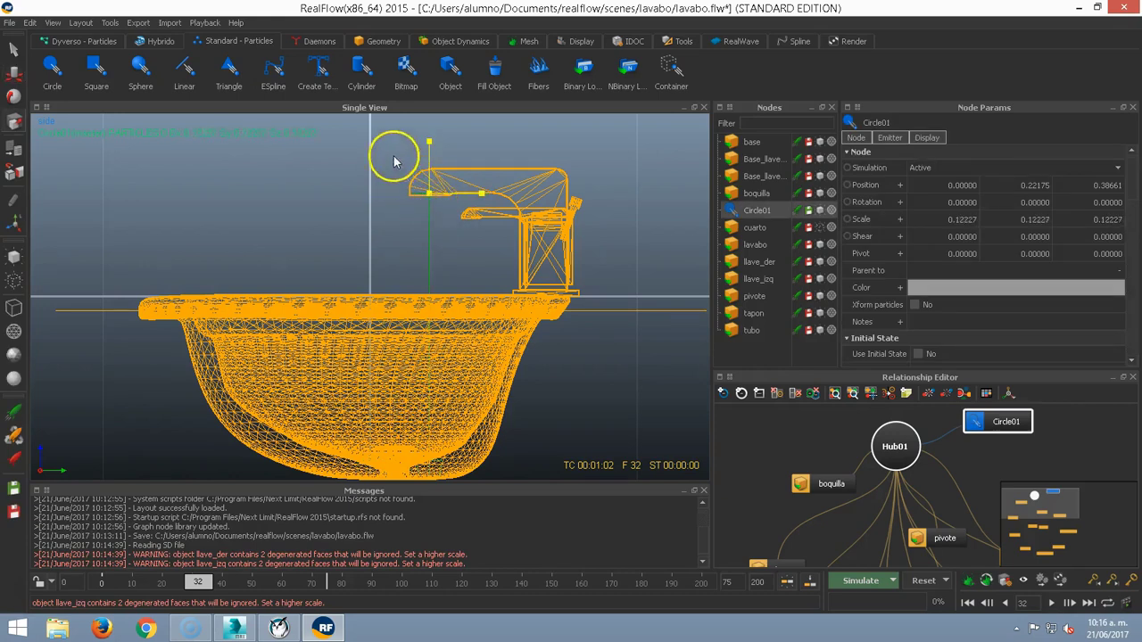
Check the circle emitter's fit within the faucet tube in the front view, and return to a shaded perspective view
right_click(491, 225)
mouse_move(517, 414)
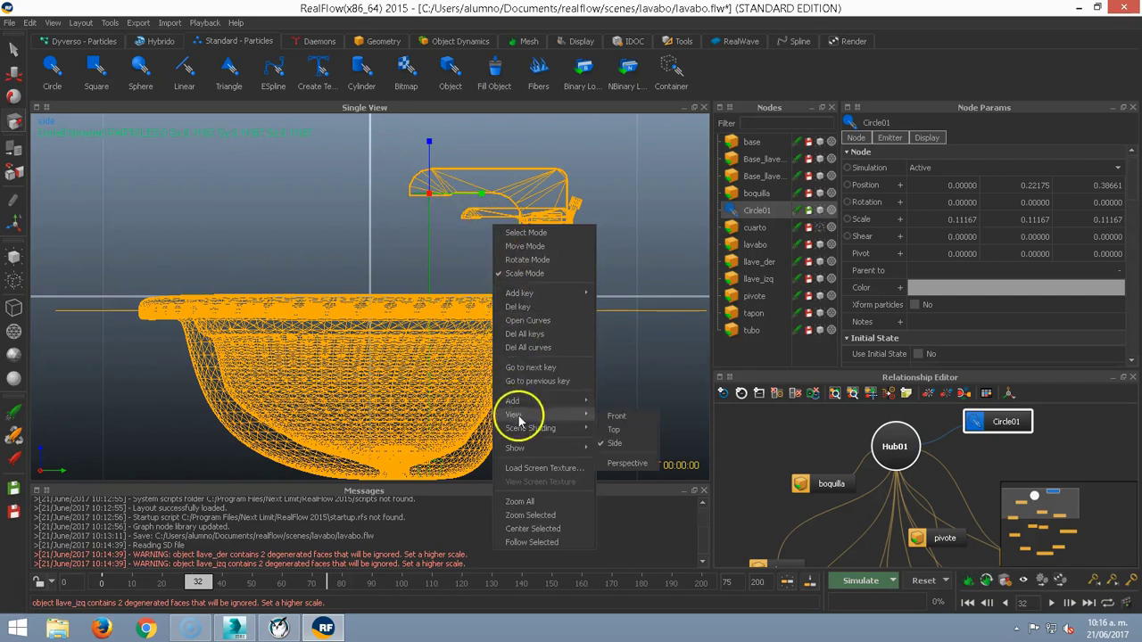
left_click(617, 417)
scroll(397, 262, "up", 3)
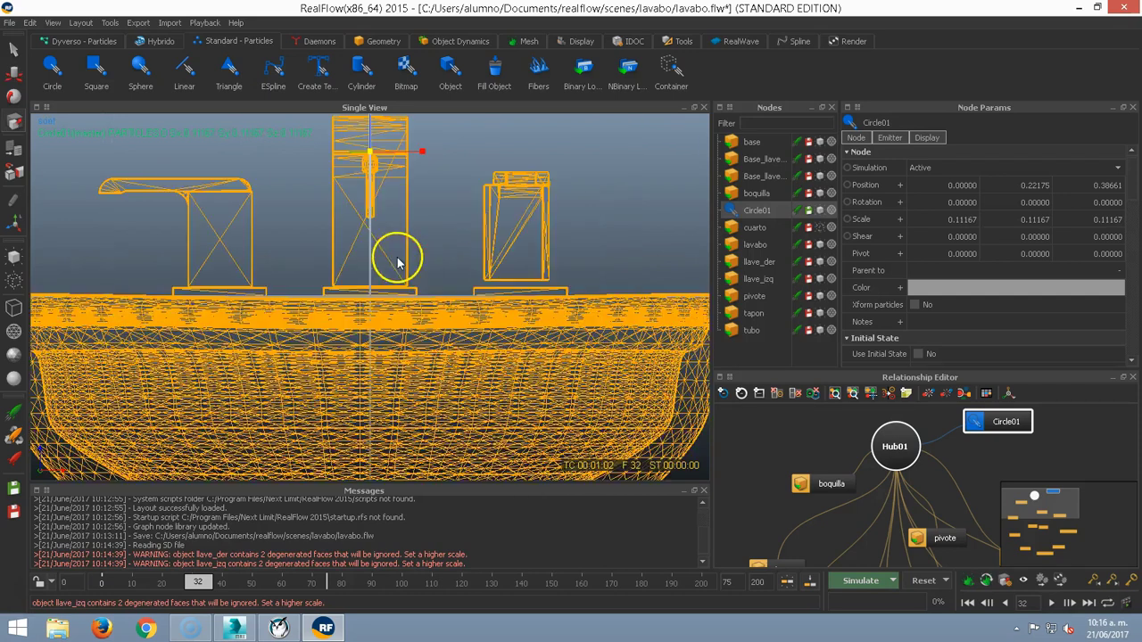
left_click(440, 163)
left_click(385, 157)
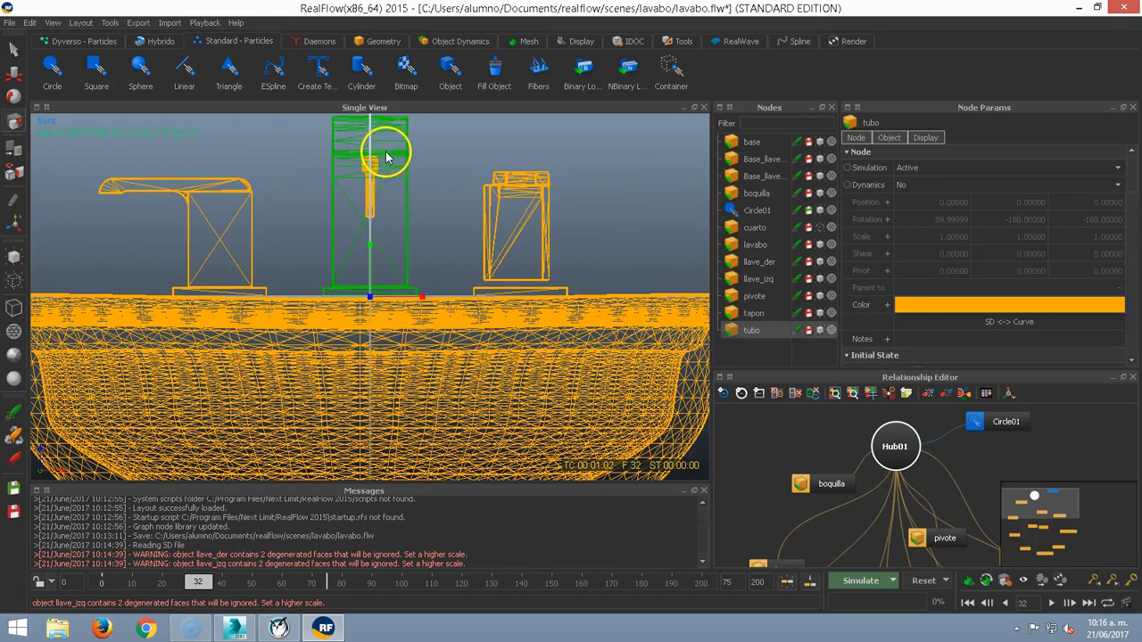
right_click(427, 190)
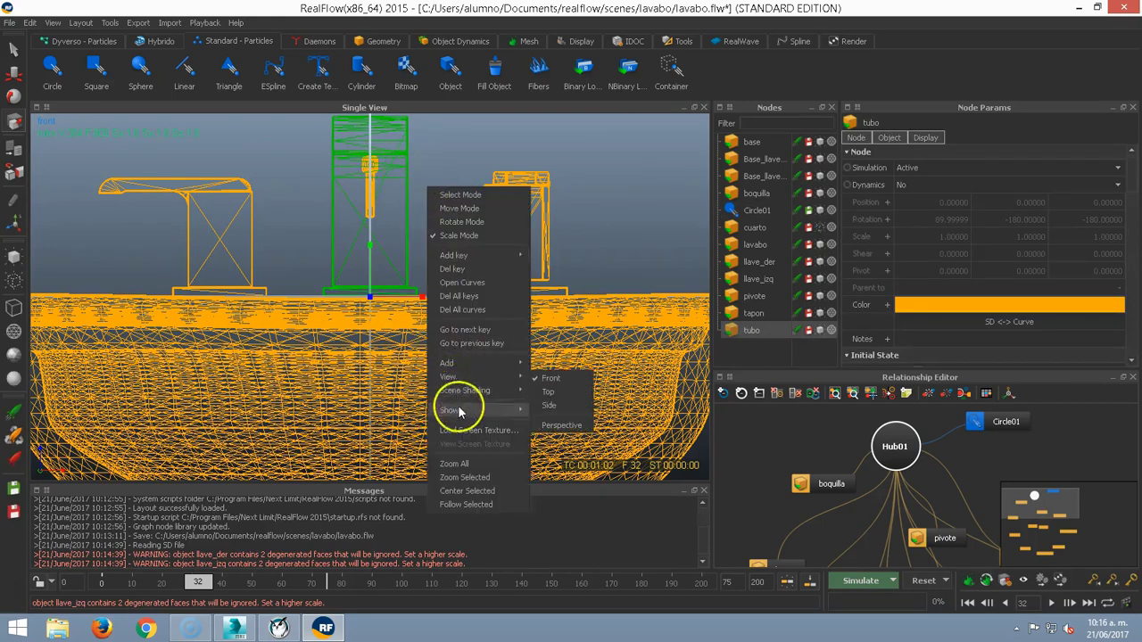
mouse_move(468, 379)
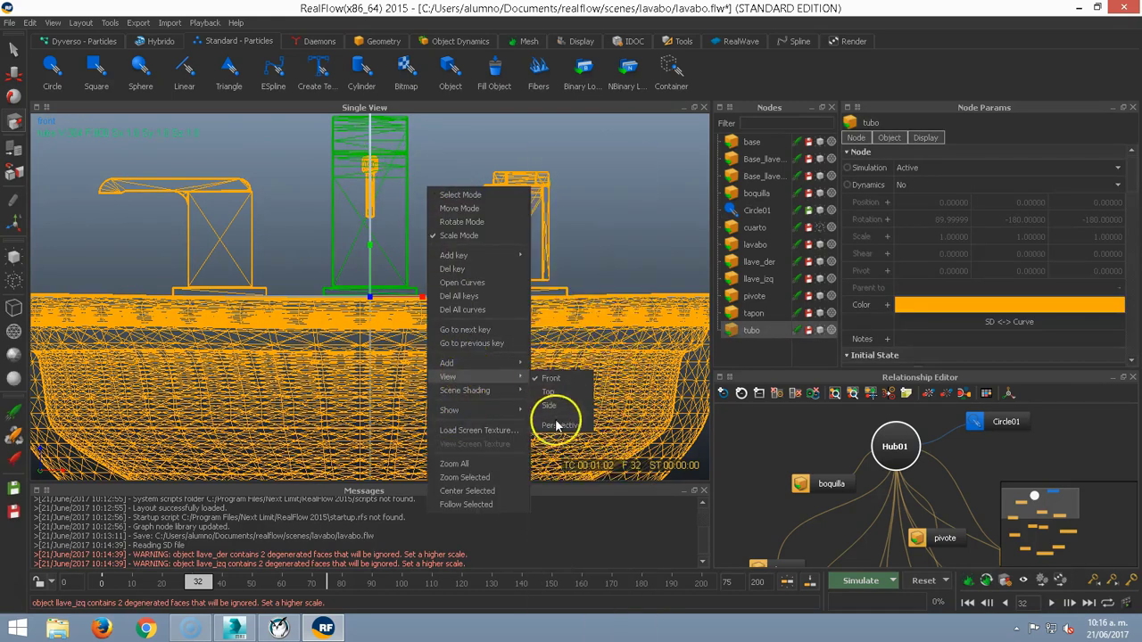
left_click(556, 419)
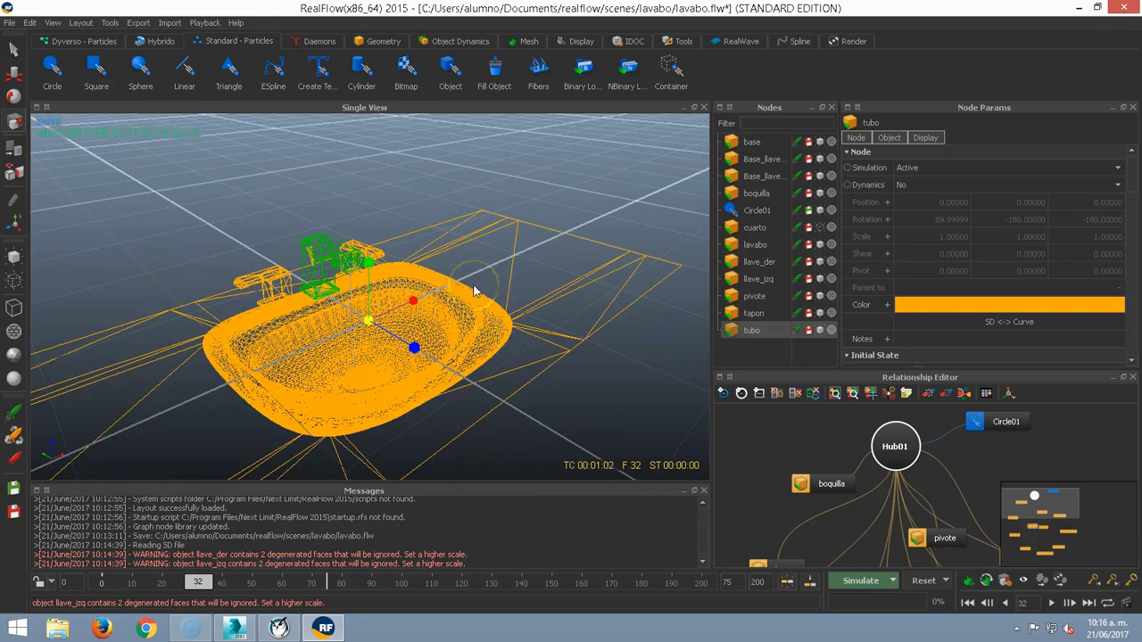
left_click(397, 272)
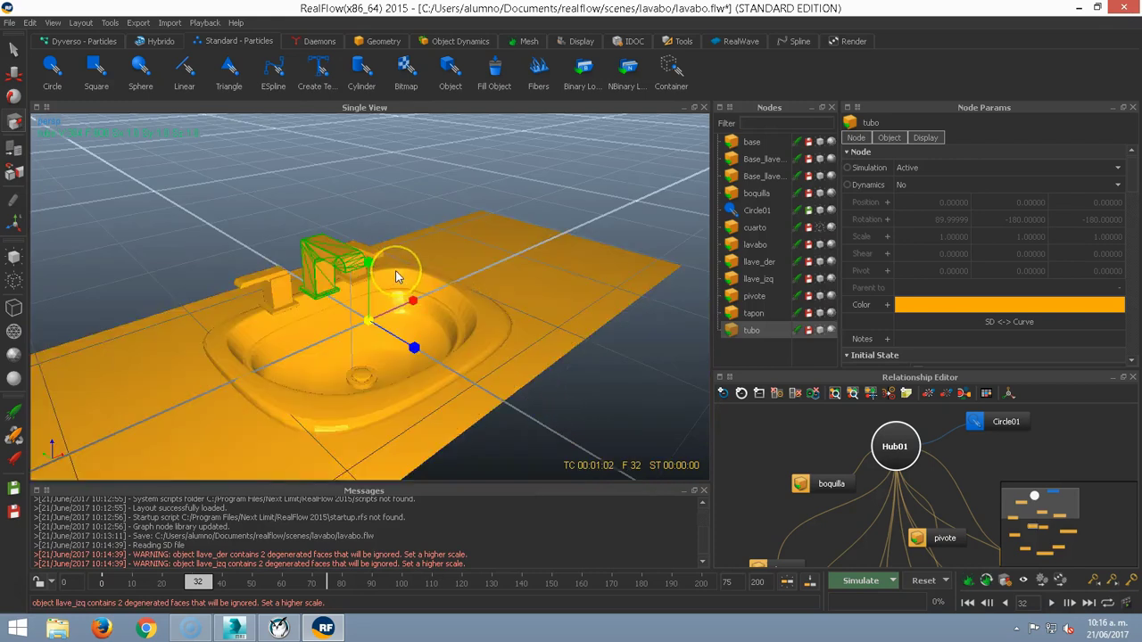
Select the circle emitter under the faucet and run a test simulation, watching the spout and sink
left_click_drag(312, 276, 265, 292)
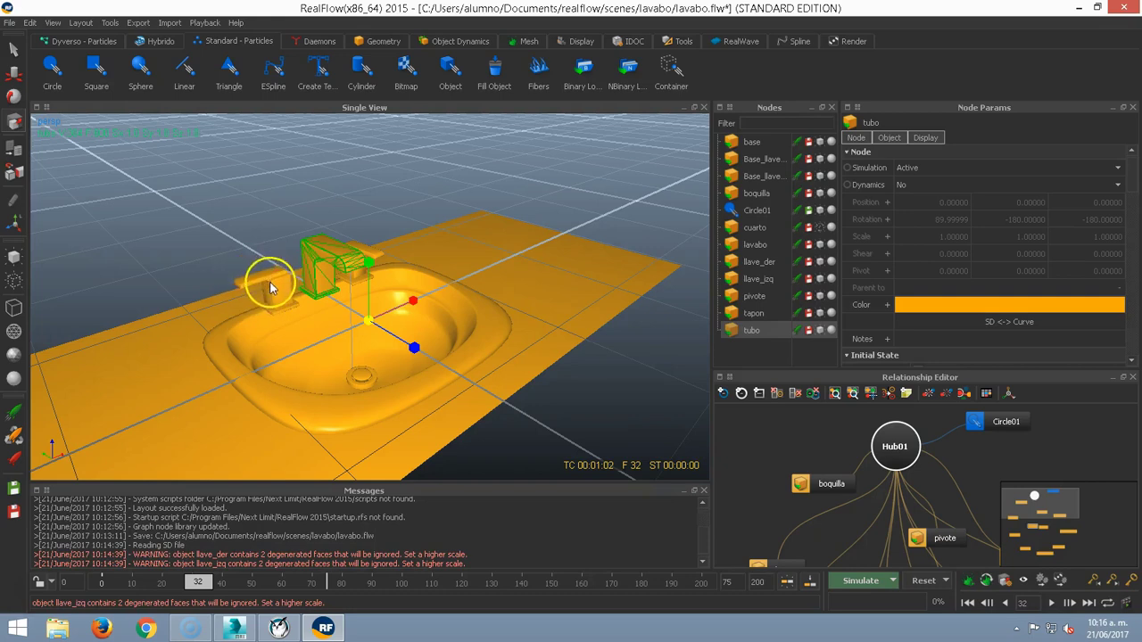
left_click(276, 207)
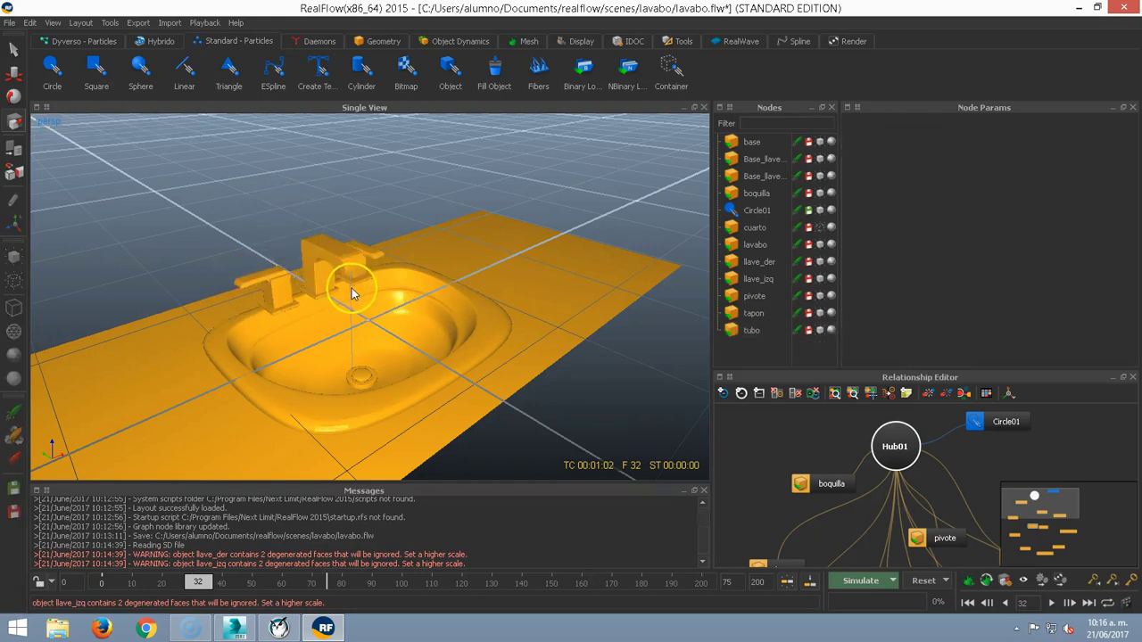
left_click(349, 287)
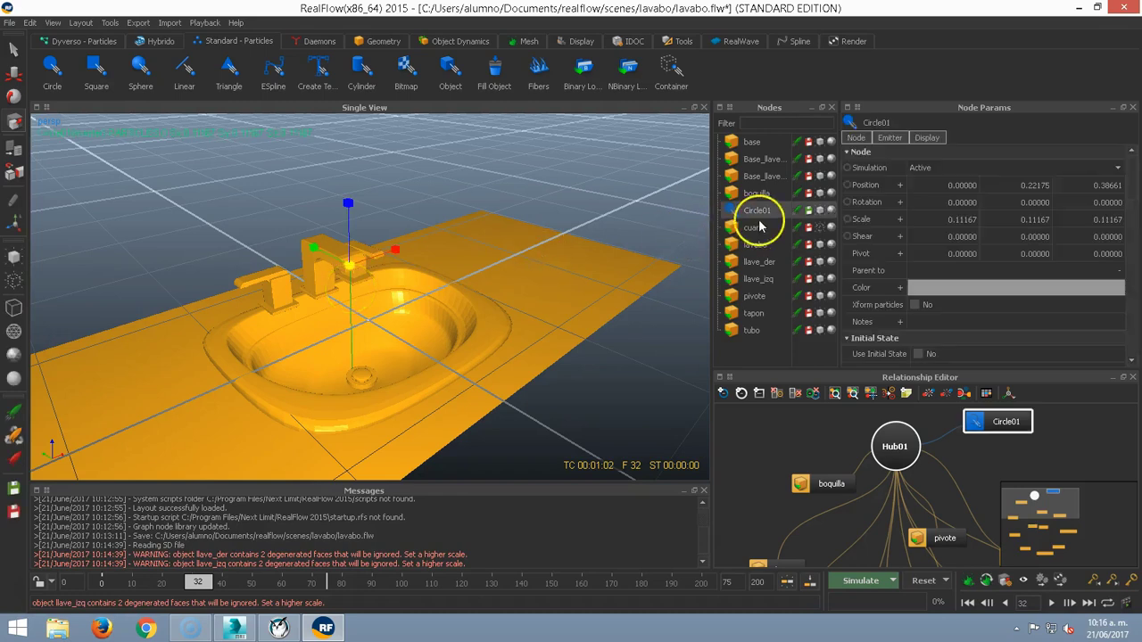
mouse_move(752, 236)
left_mouse_down()
mouse_move(752, 186)
mouse_move(748, 215)
left_mouse_up()
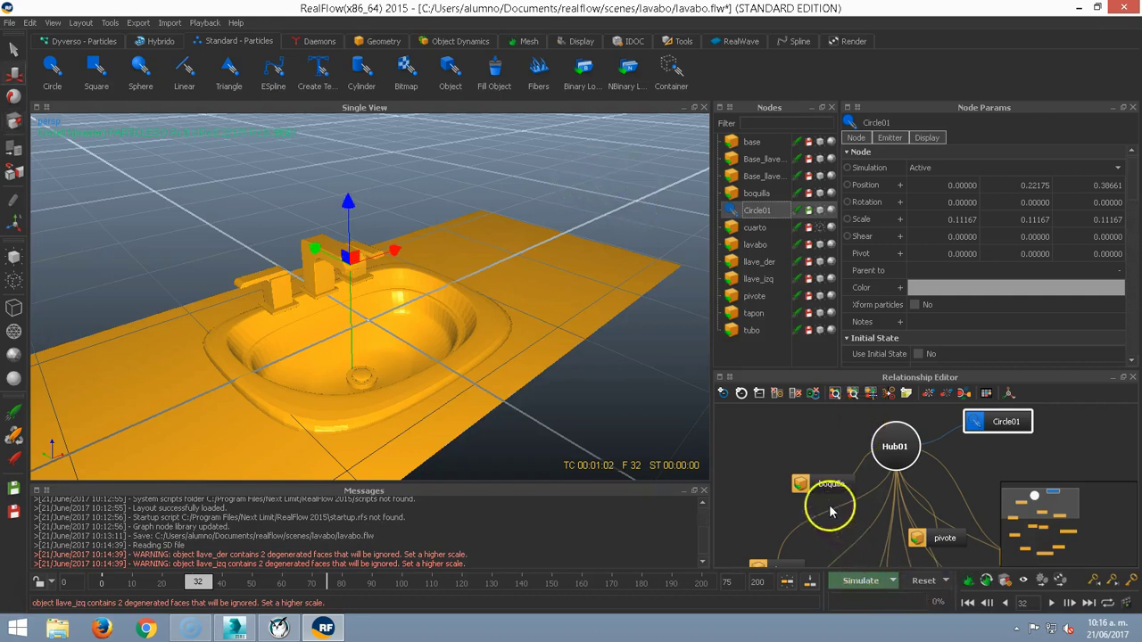
key("ctrl+alt+s")
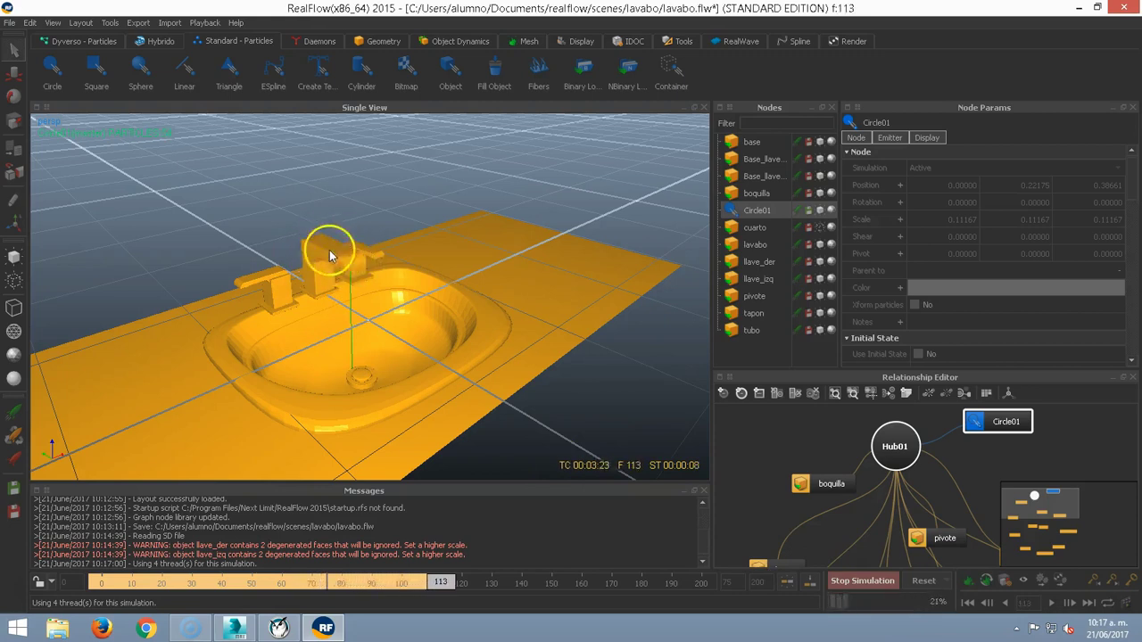
left_click_drag(378, 355, 438, 309, "alt")
left_click_drag(452, 222, 242, 314, "alt")
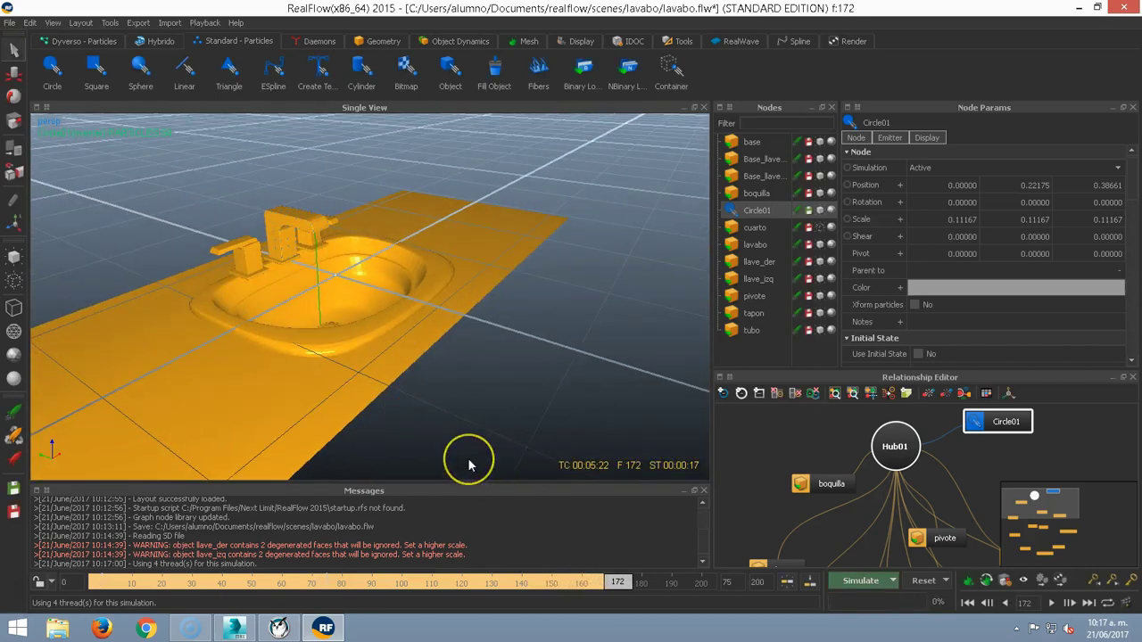
Reset the simulation and clean all simulation data from the scene's data folder
left_click(924, 580)
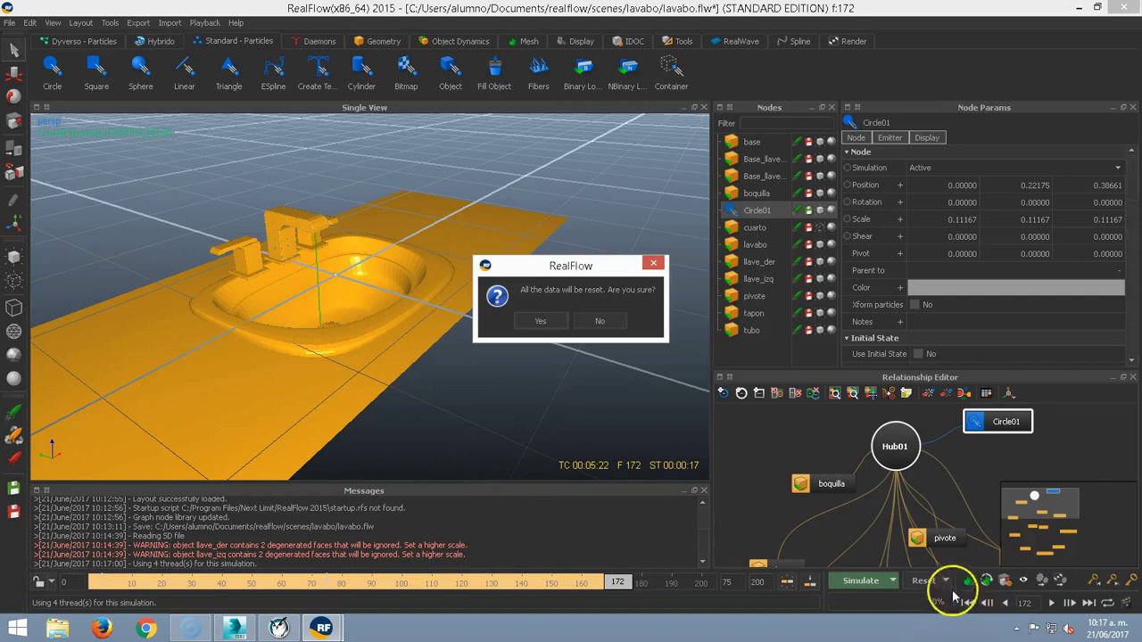
left_click(538, 322)
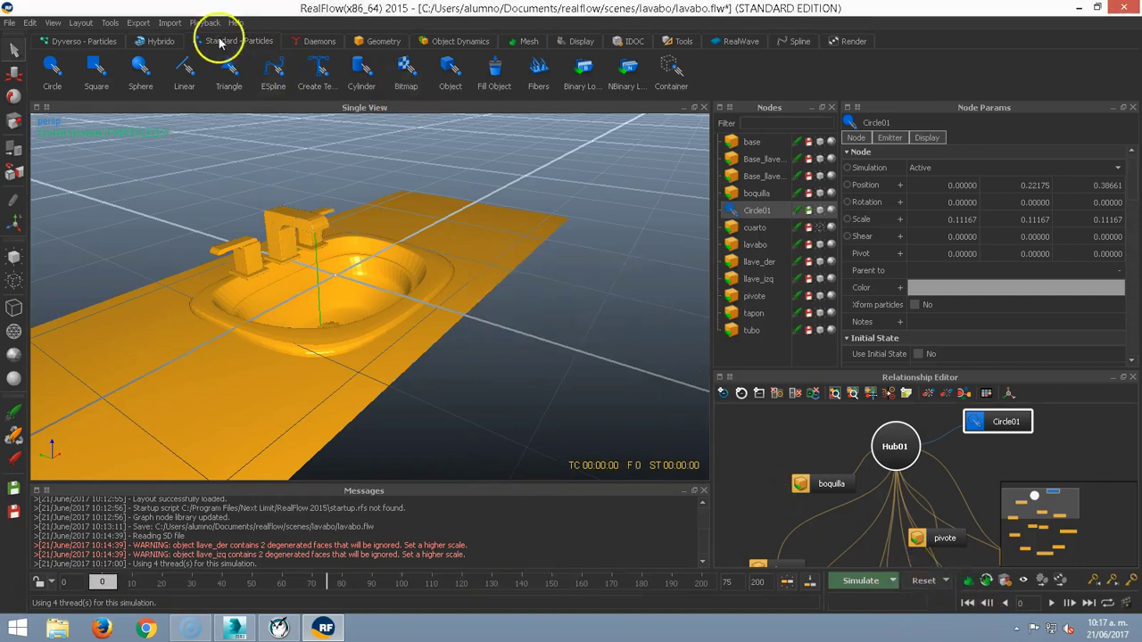
left_click(138, 23)
mouse_move(109, 24)
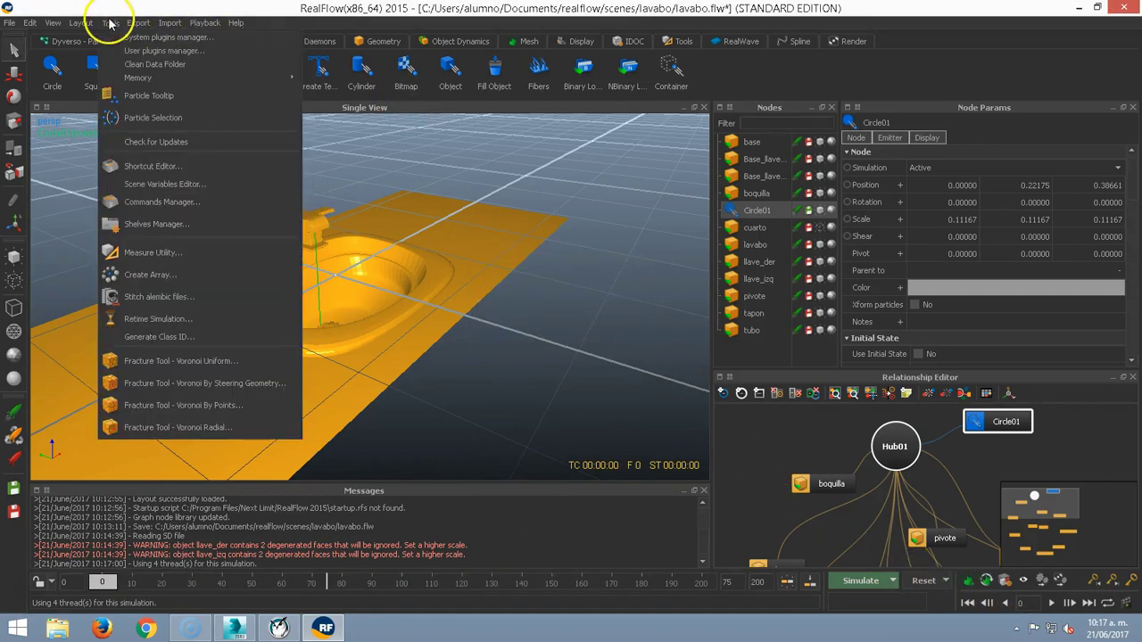
left_click(141, 65)
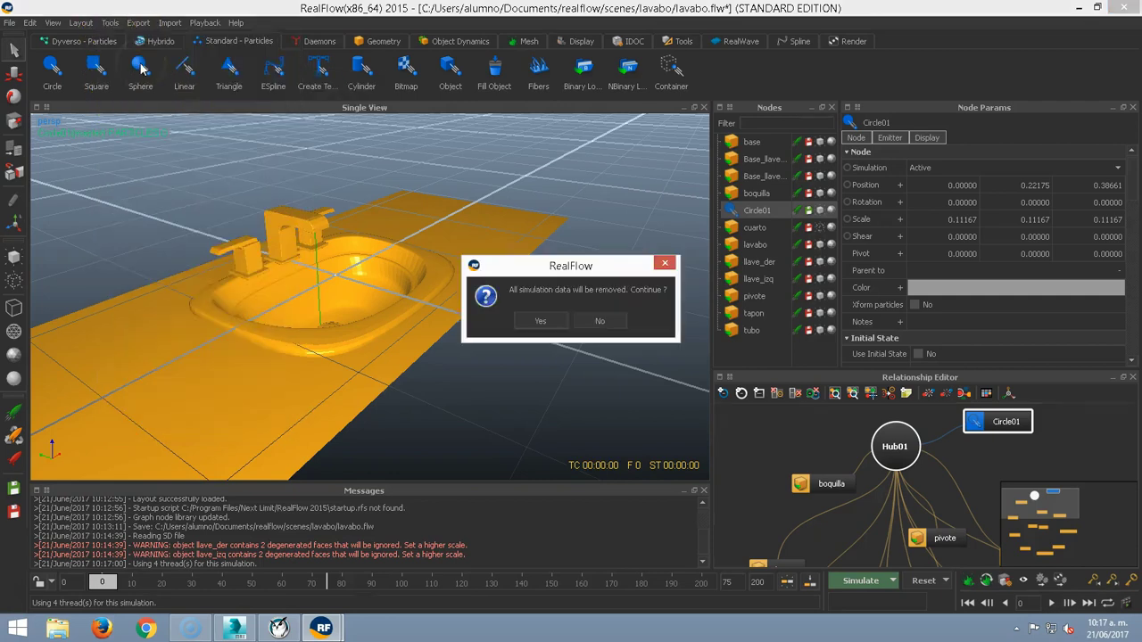
left_click(539, 322)
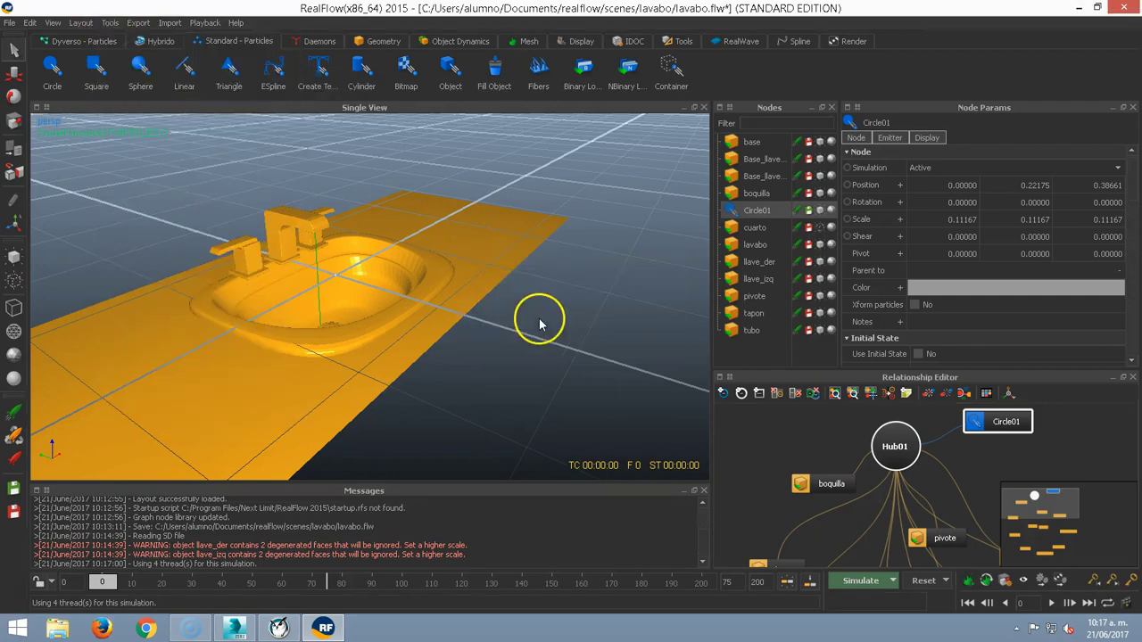
left_click(278, 223)
scroll(280, 222, "up", 3)
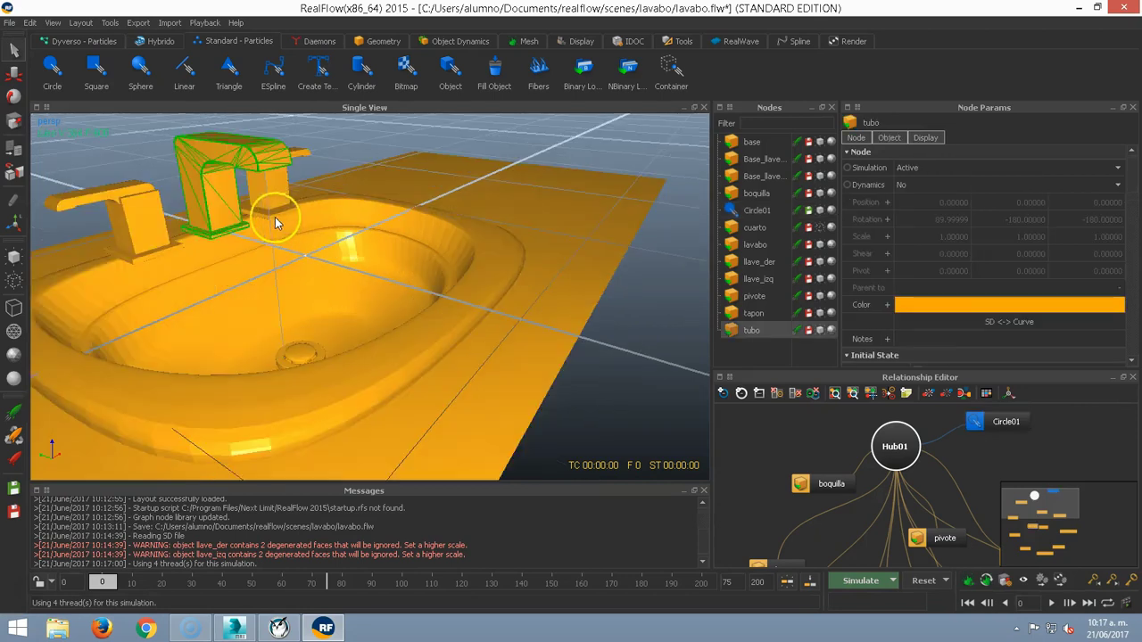
left_click(125, 195, "ctrl")
left_click(198, 253, "ctrl")
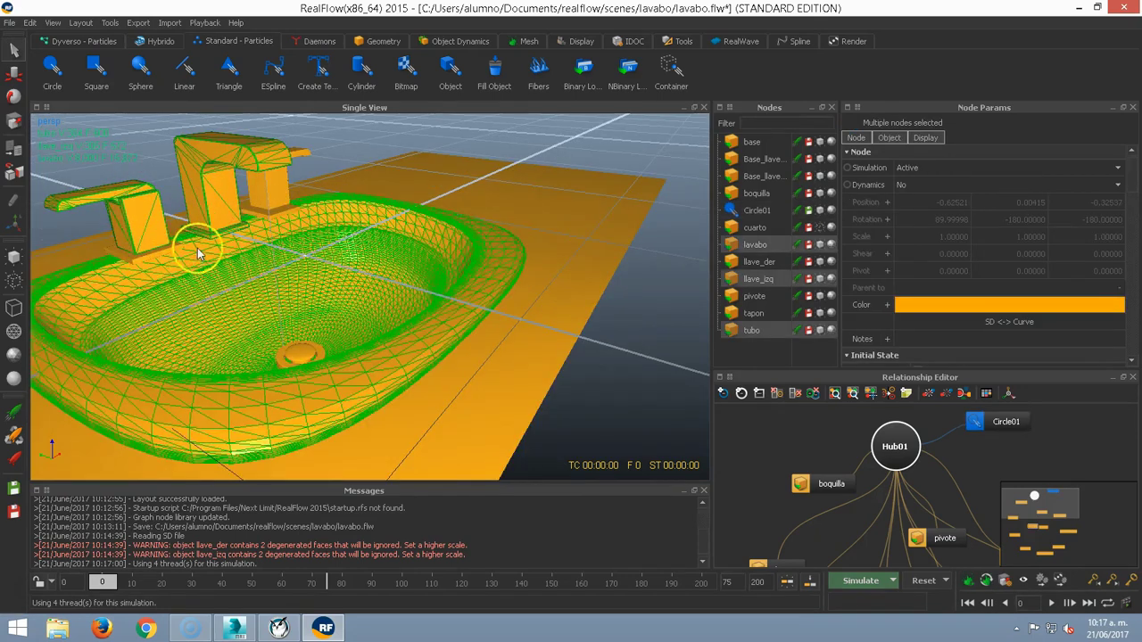
left_click(133, 148)
Set both faucet handles, their two bases, the tubo faucet tube and the countertop base to Inactive in the simulation
left_click(145, 243)
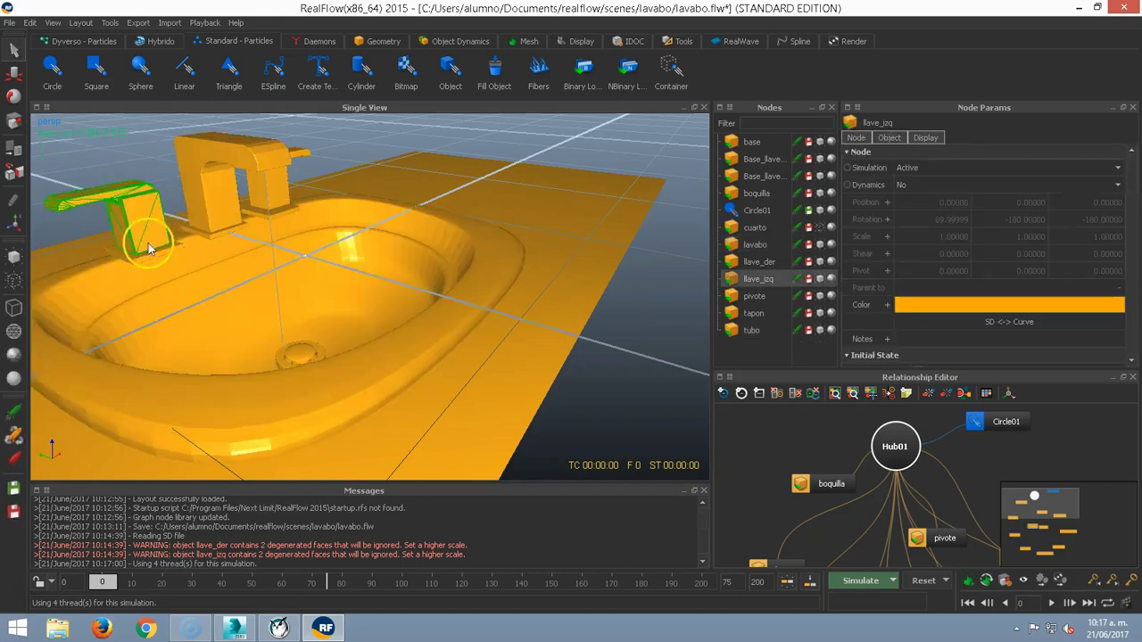
left_click(148, 227, "ctrl")
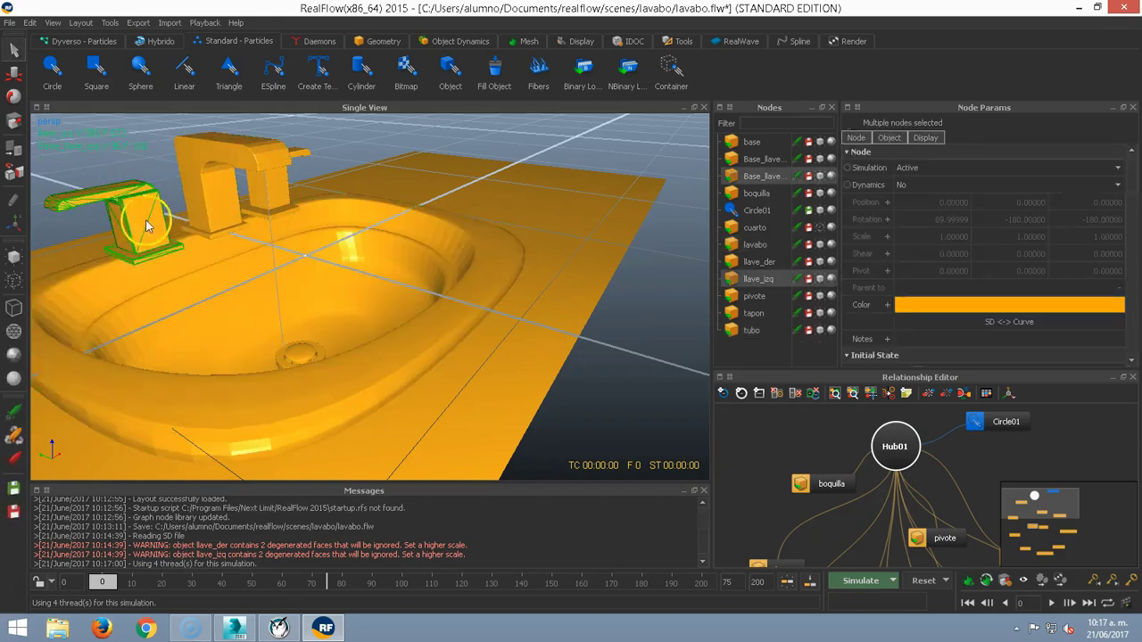
left_click(266, 202, "ctrl")
left_click(274, 185, "ctrl")
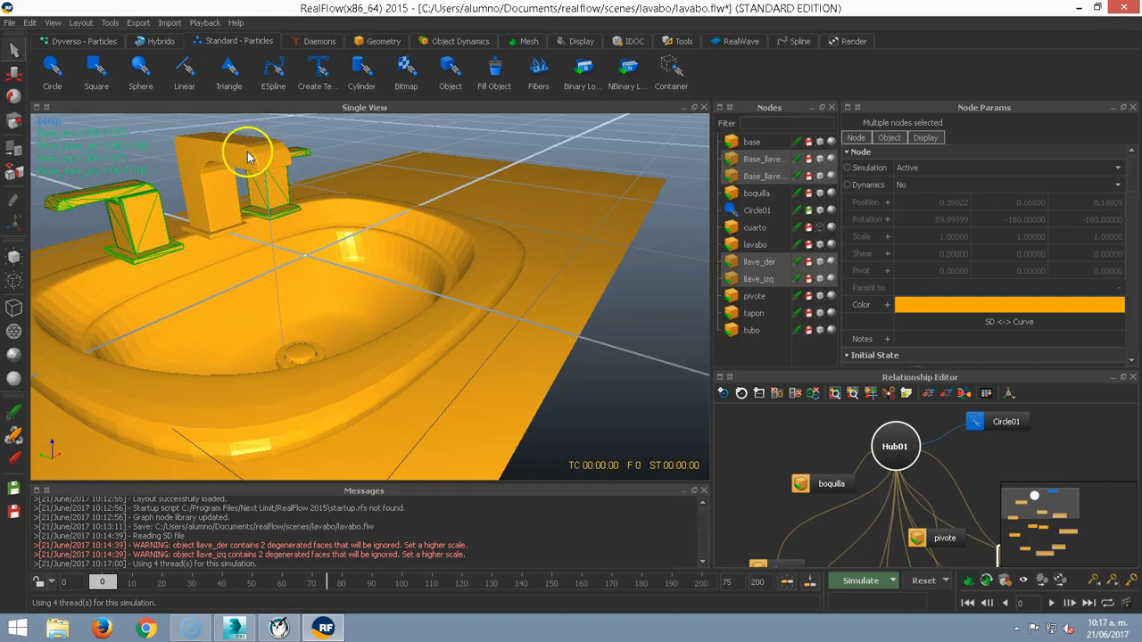
left_click(248, 157, "ctrl")
left_click(562, 265, "ctrl")
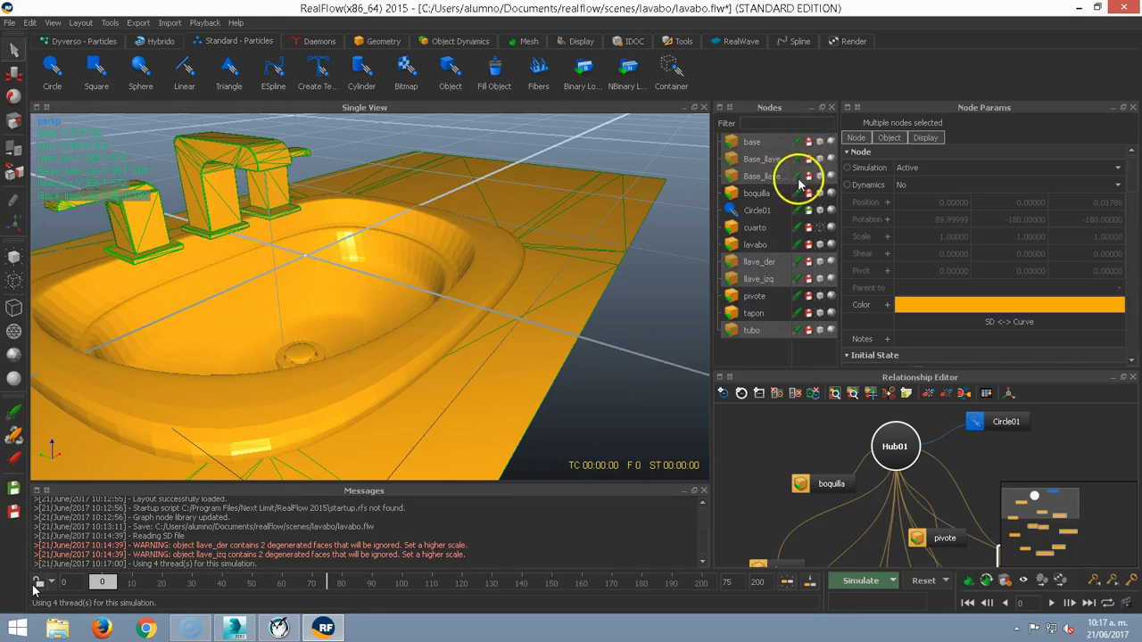
left_click(15, 462)
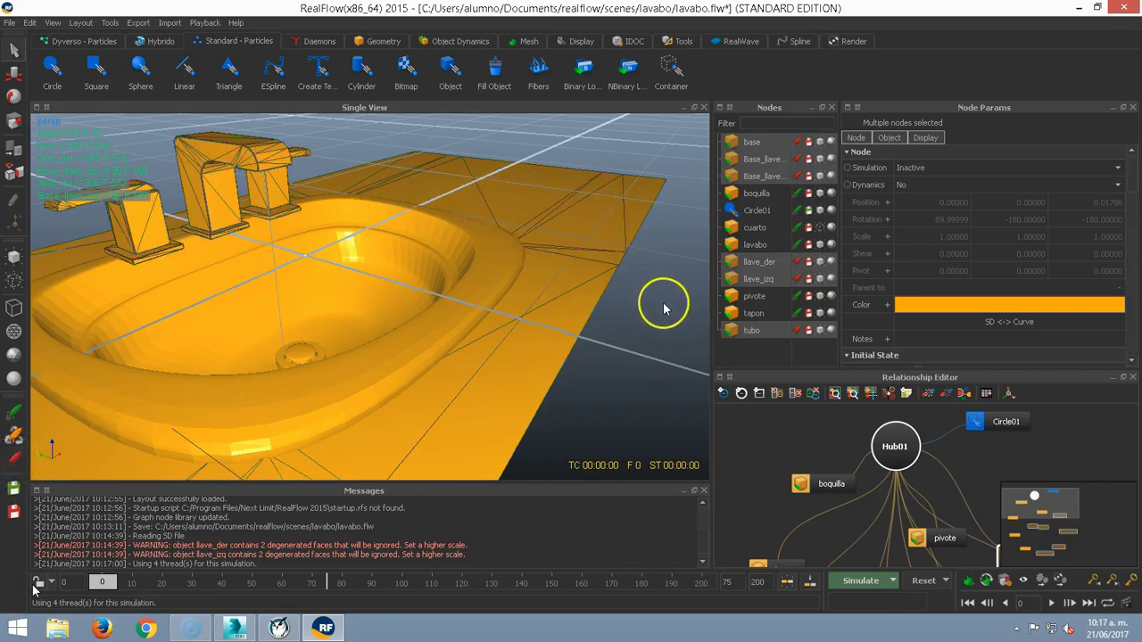
left_click(636, 313)
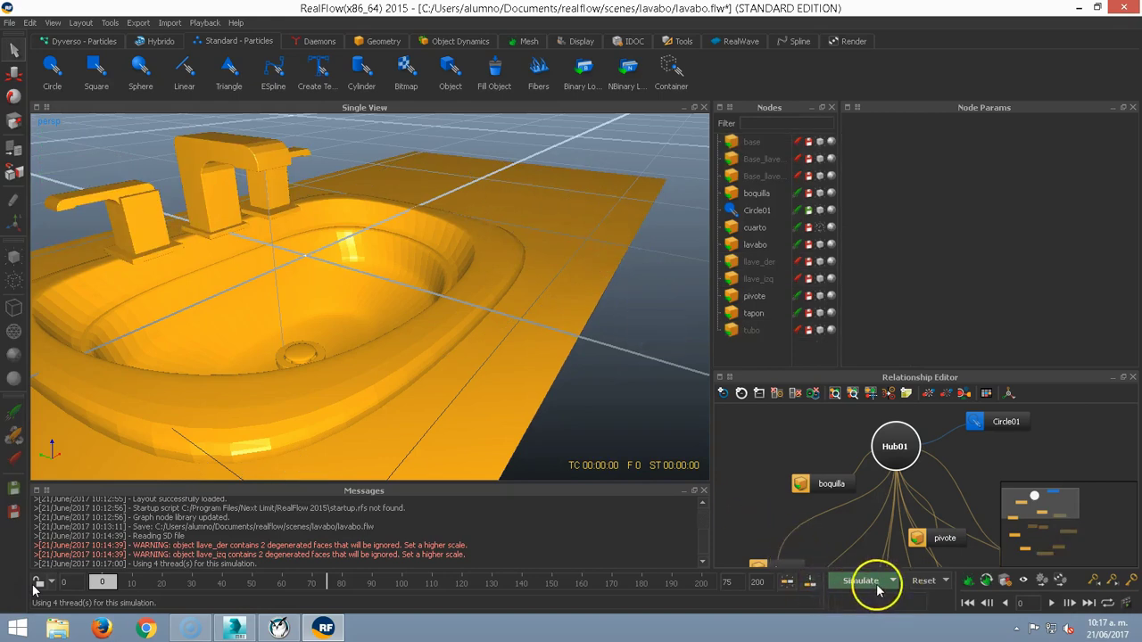
Run the simulation with the reduced set of active objects and examine the area around the drain plug up close
left_click(835, 581)
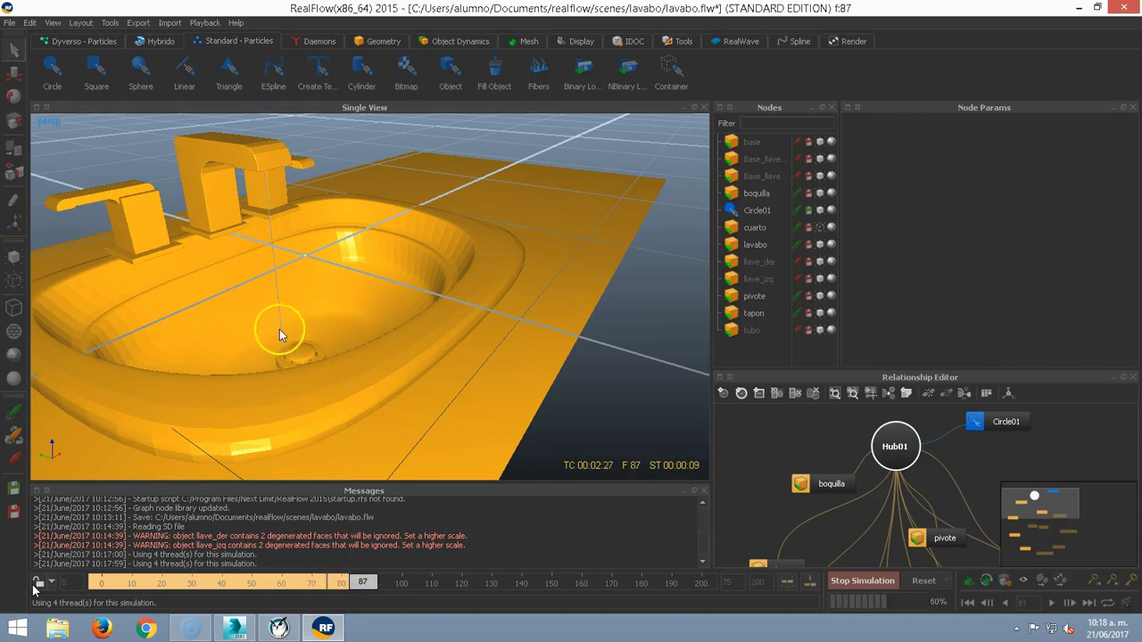
scroll(294, 344, "up", 5)
scroll(294, 344, "down", 2)
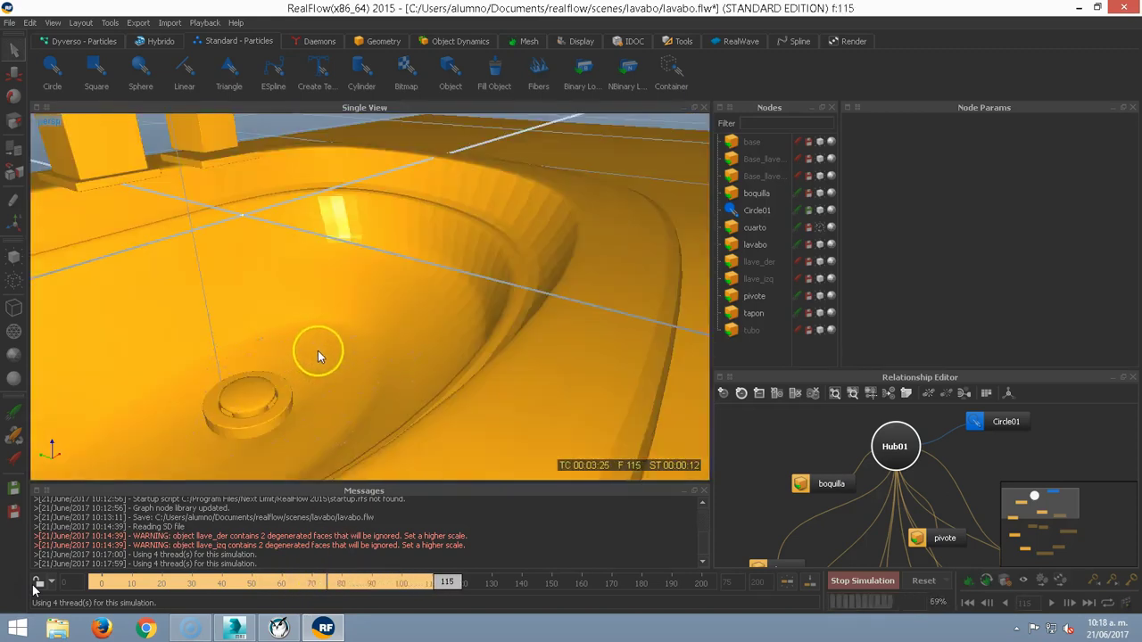
scroll(401, 328, "up", 2)
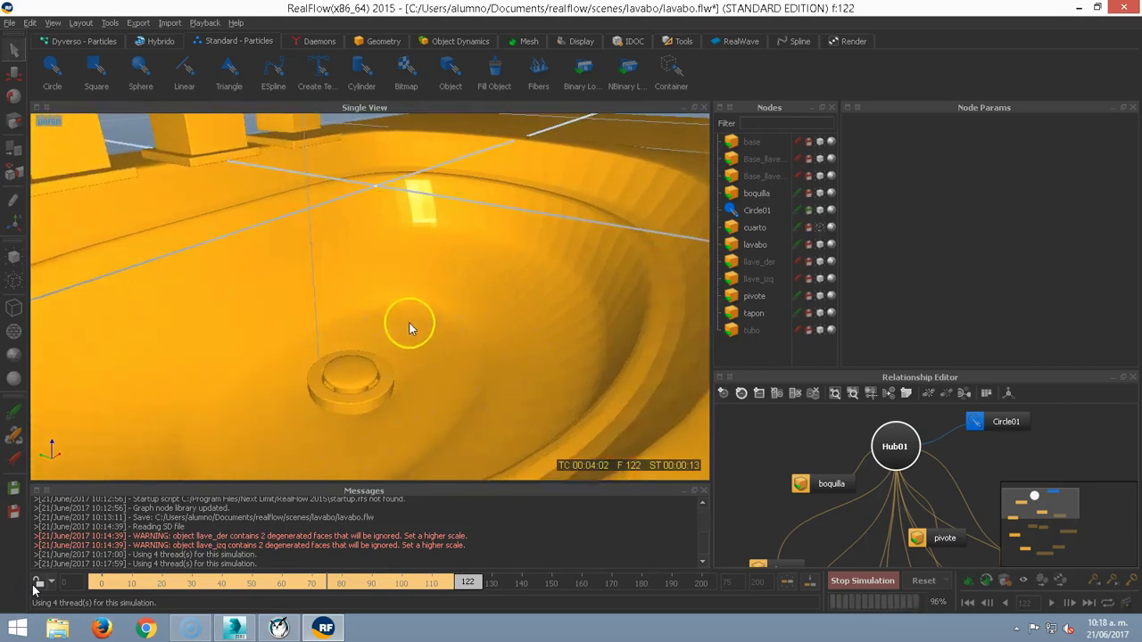
scroll(397, 334, "up", 2)
scroll(397, 335, "down", 4)
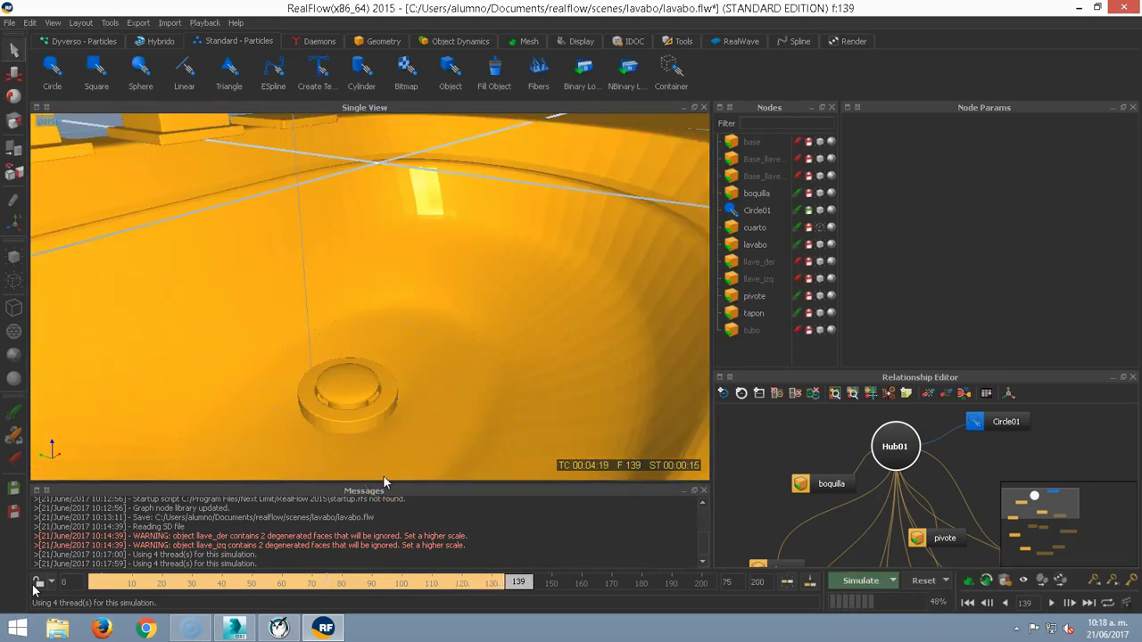
Reset the simulation to frame 0 and return to a view of the whole sink and faucet
key("ctrl+alt+Home")
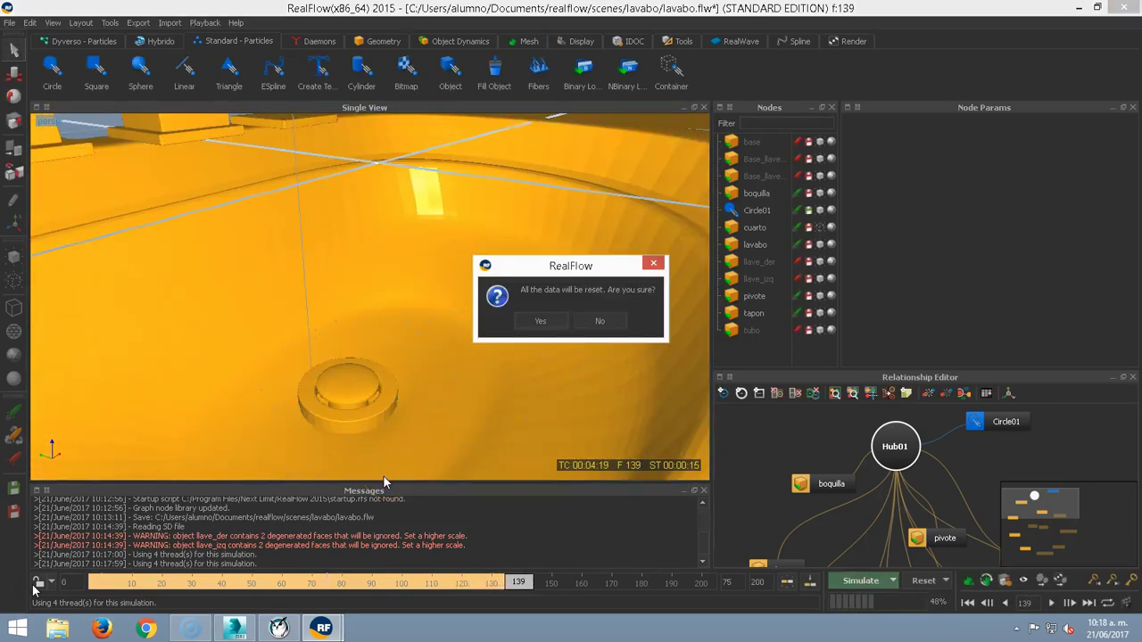
left_click(541, 320)
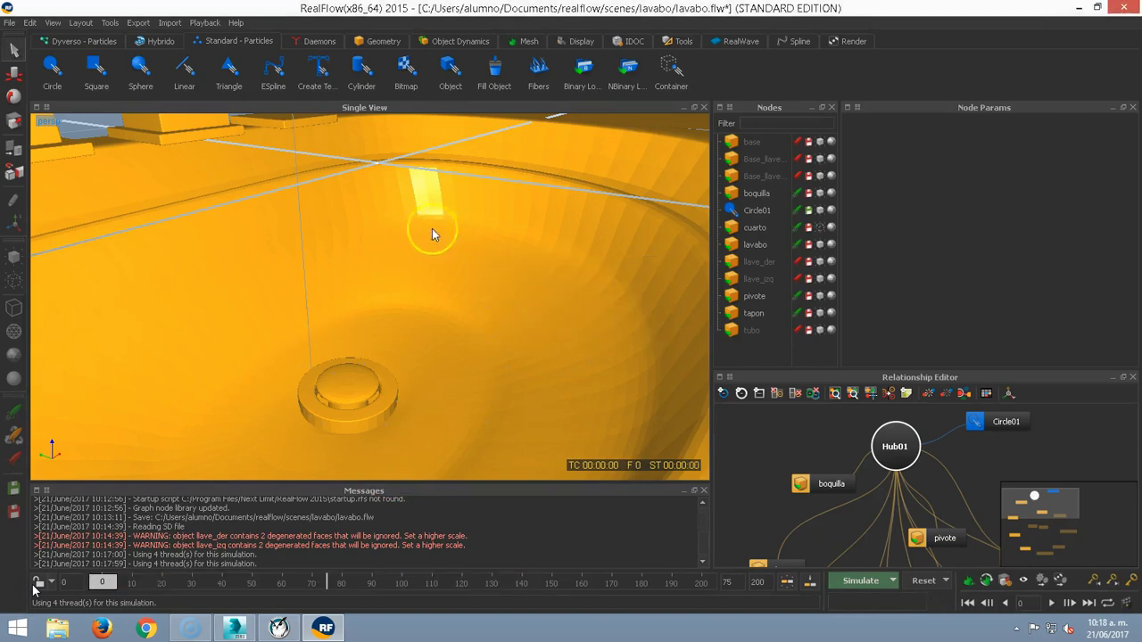
scroll(540, 250, "up", 3)
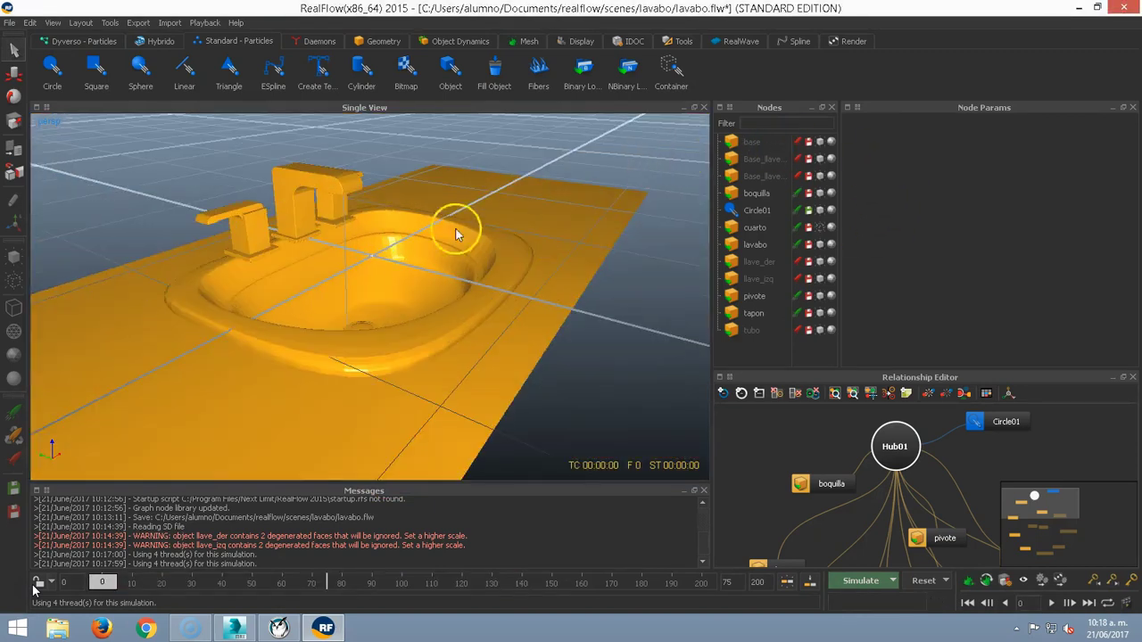
Set the particle resolution of the Circle01 emitter to 100
left_click(754, 209)
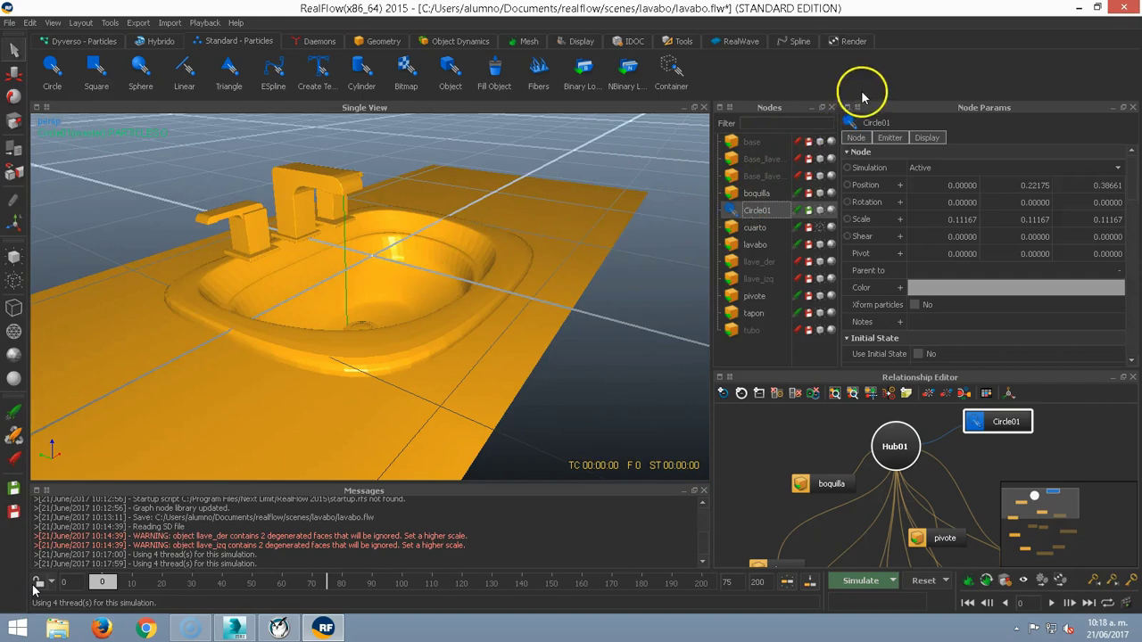
left_click(932, 138)
left_click(889, 140)
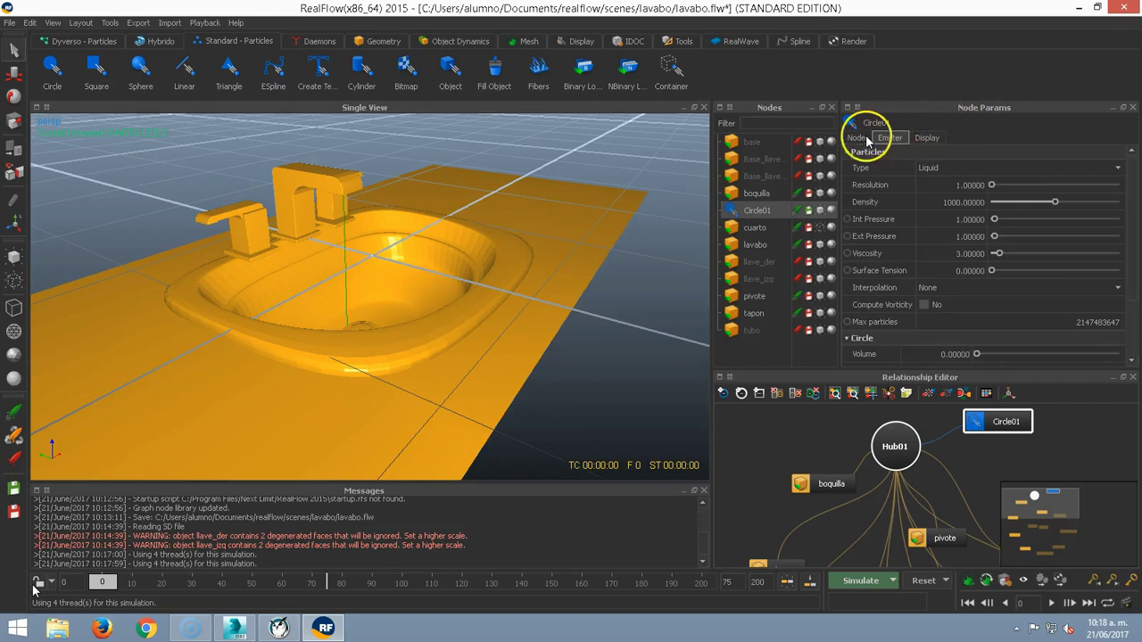
left_click(853, 140)
left_click(890, 138)
key("BackSpace")
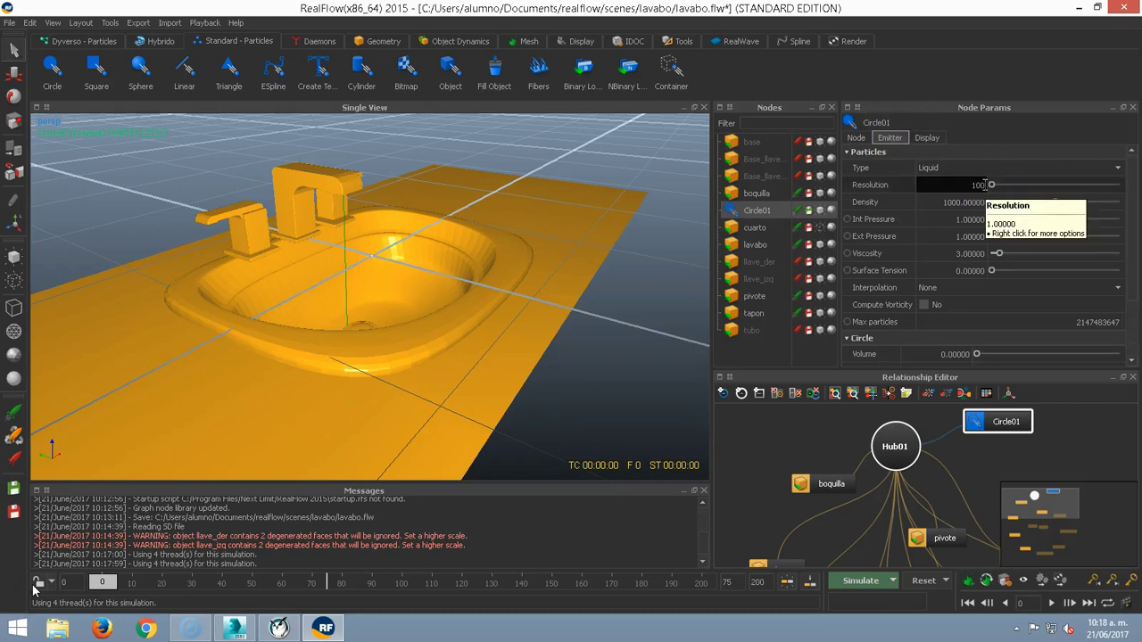
key("Return")
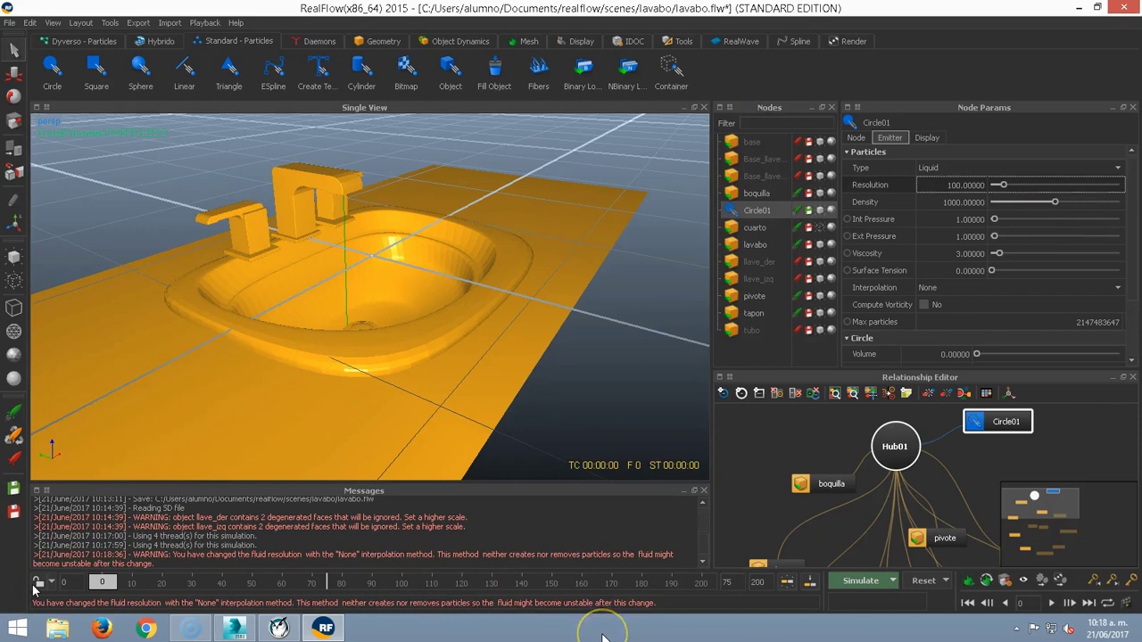
Simulate the water up to frame 29 and generate an OpenGL preview movie of it
key("ctrl+a")
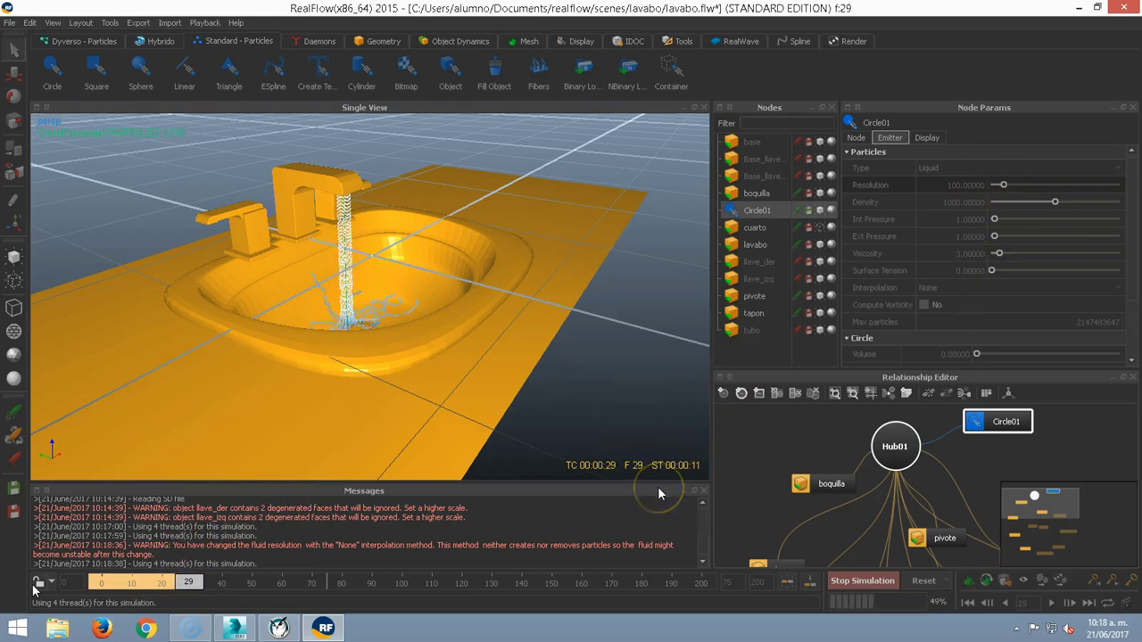
key("Escape")
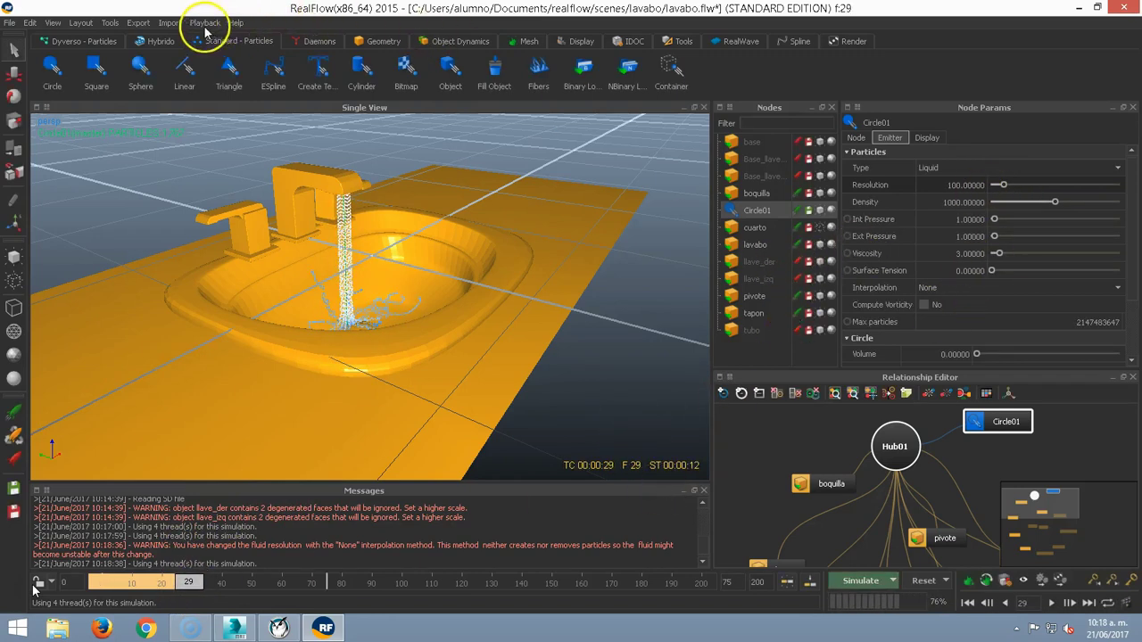
left_click(112, 24)
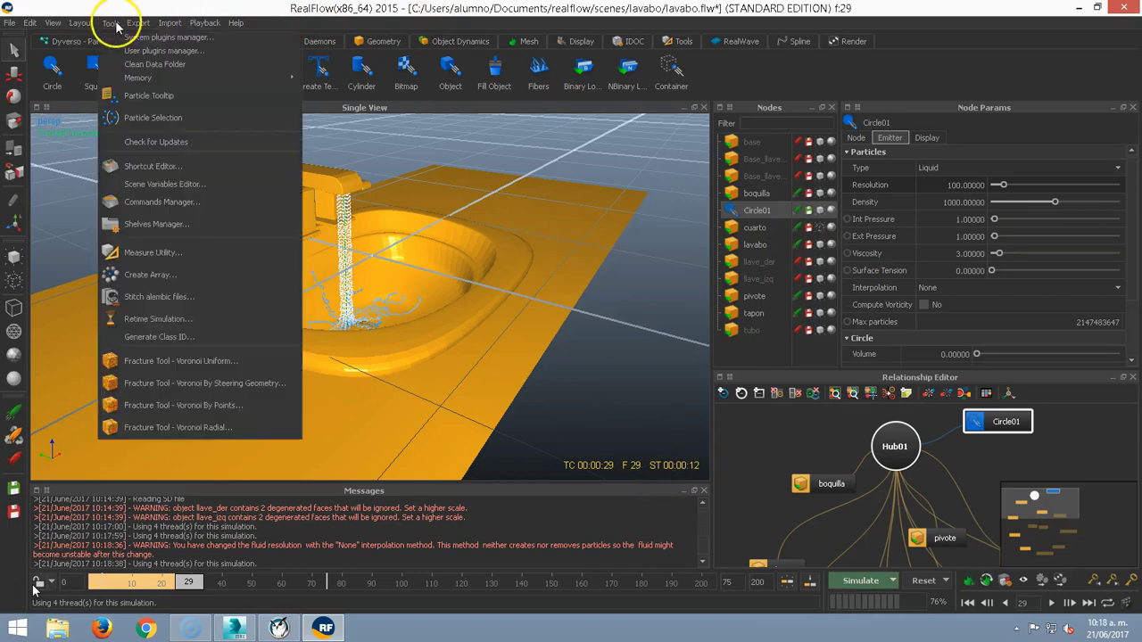
mouse_move(192, 22)
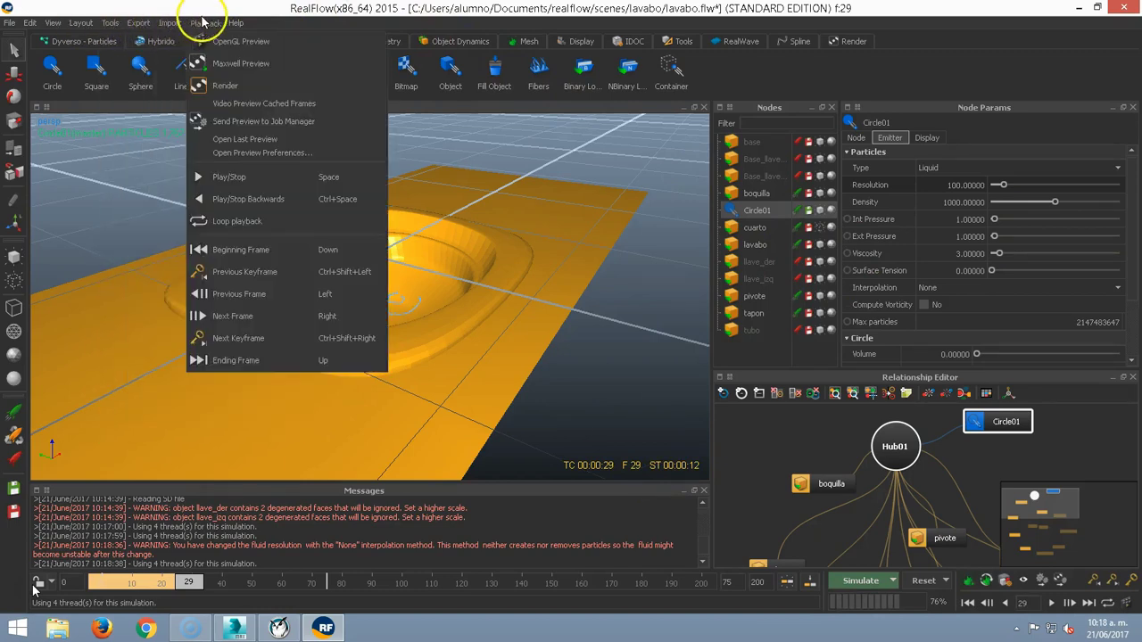
left_click(230, 42)
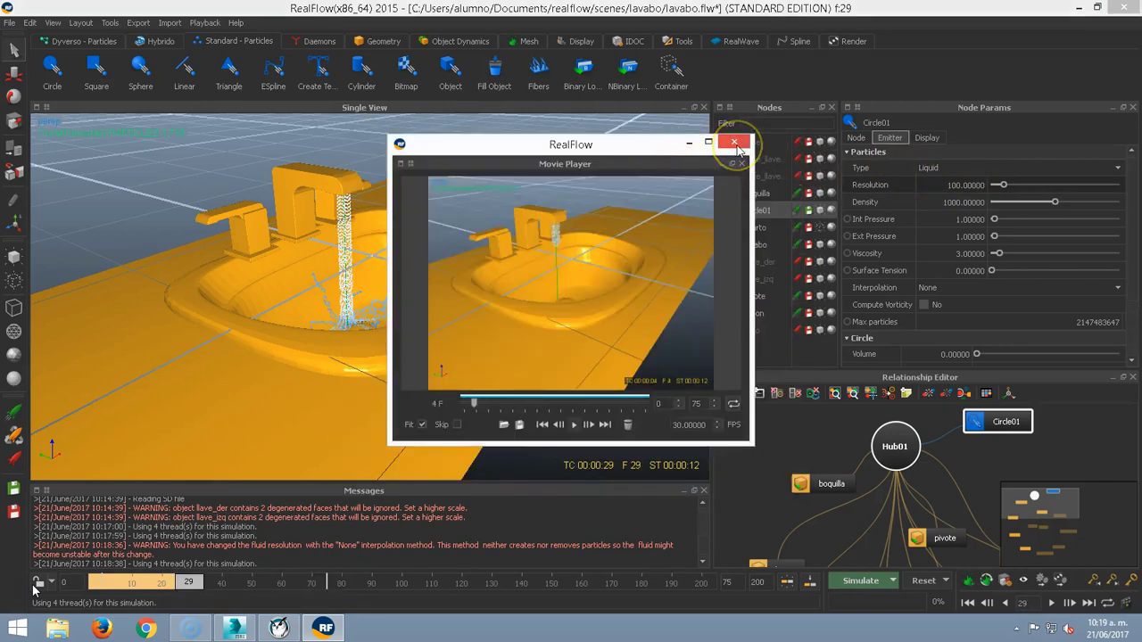
Close the preview movie player and set the particle resolution of the Circle01 emitter to 1000
left_click(739, 144)
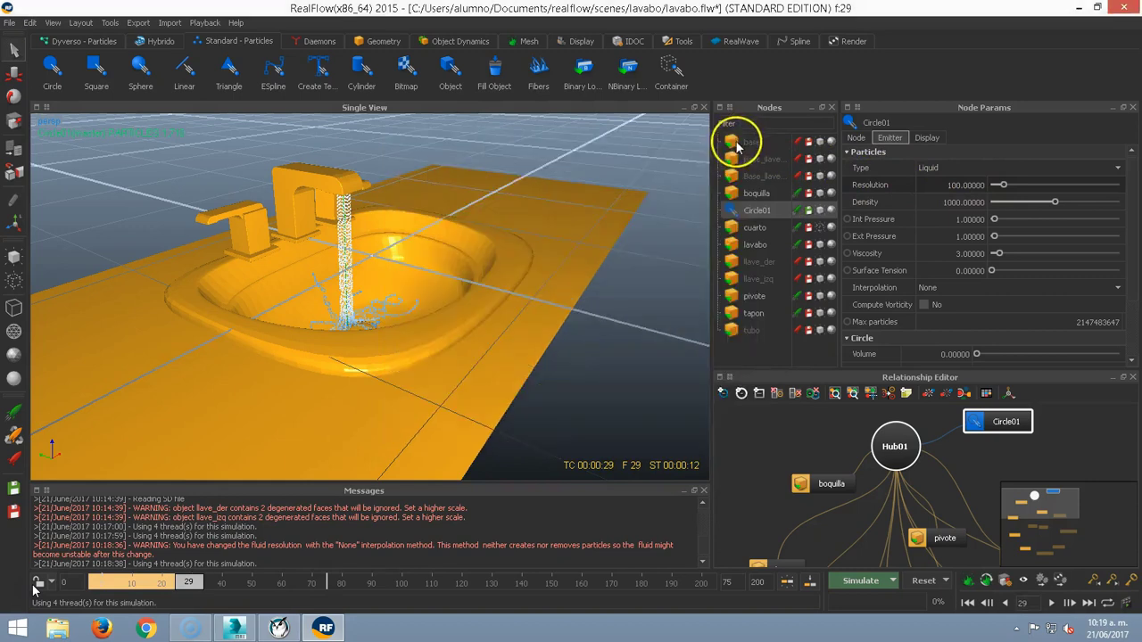
left_click(459, 161)
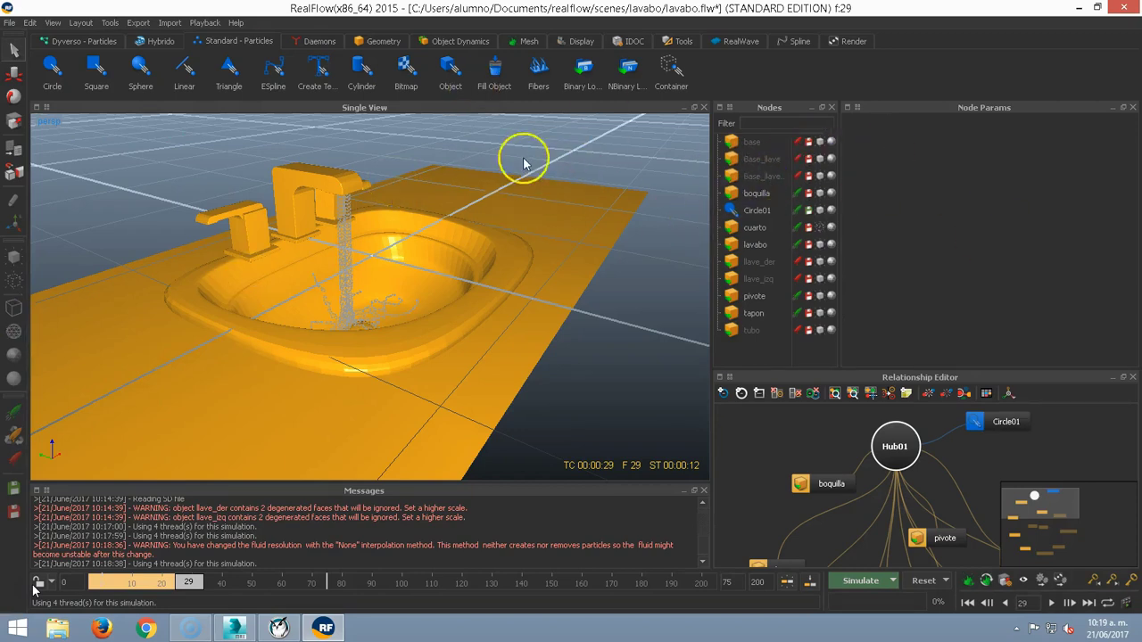
left_click(748, 211)
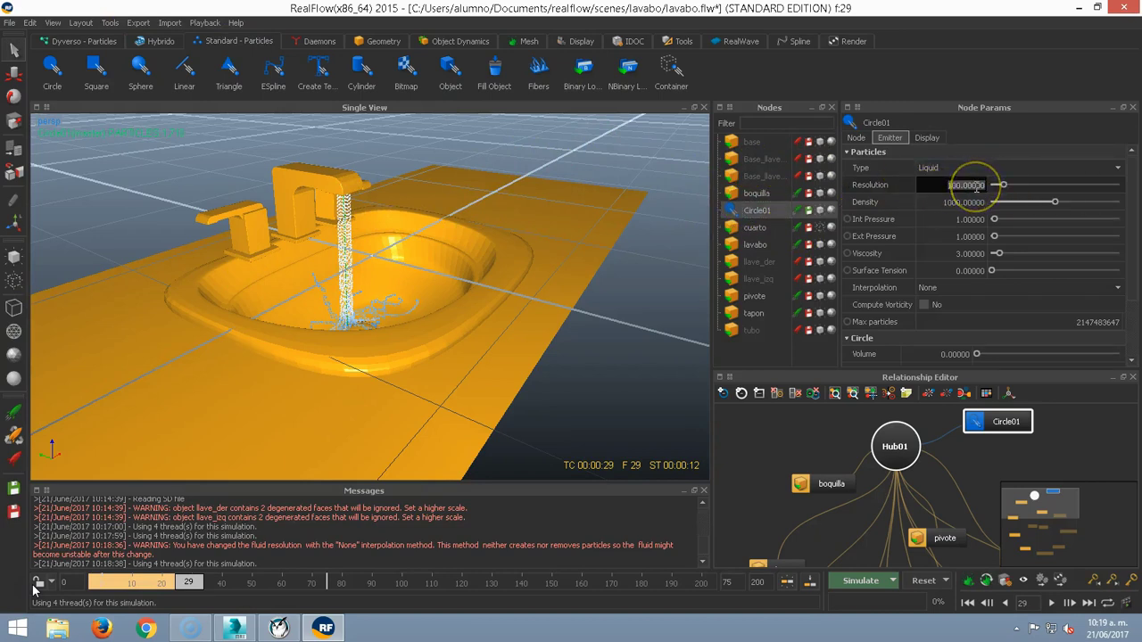
left_click(977, 185)
type("1000")
key("Return")
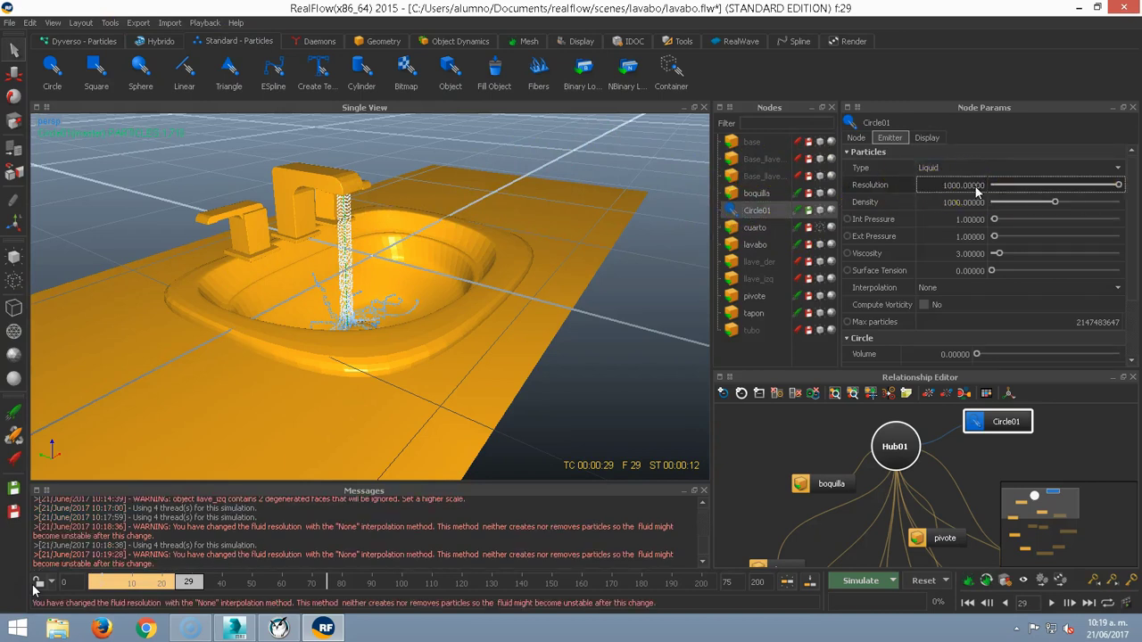
Reset the simulation and run it at the new resolution, stopping at frame 14
left_click(846, 588)
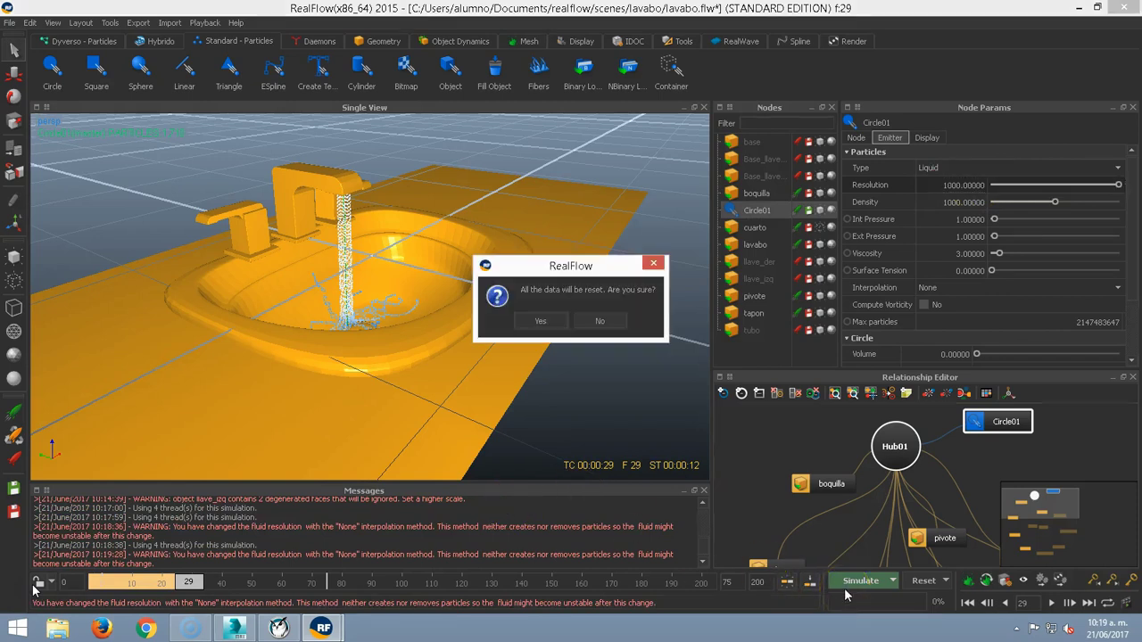
left_click(544, 321)
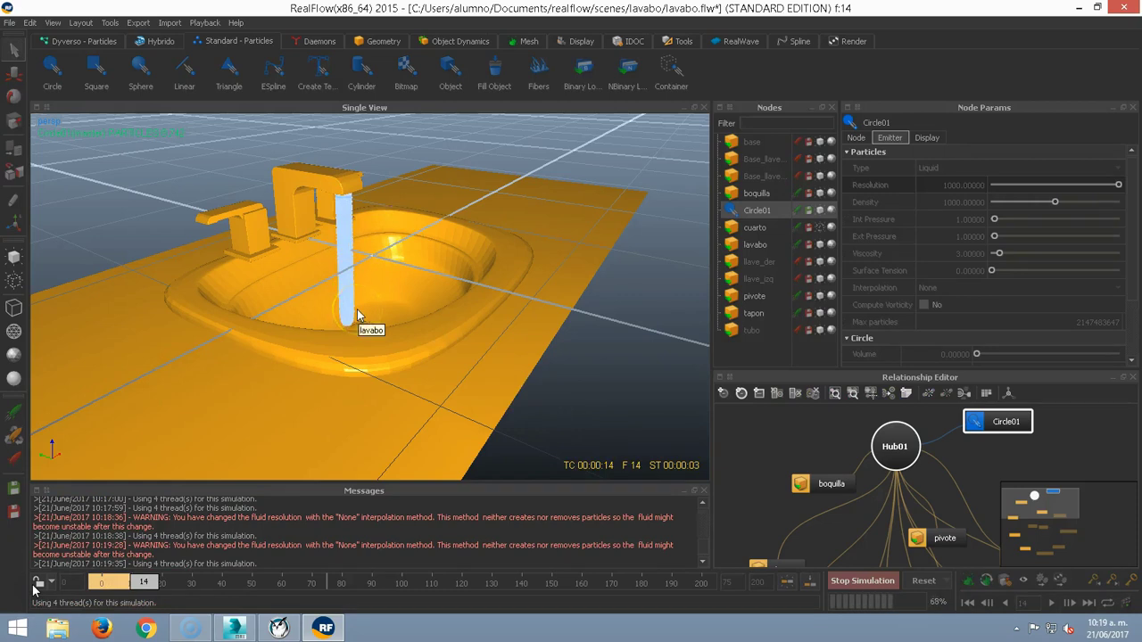
key("Escape")
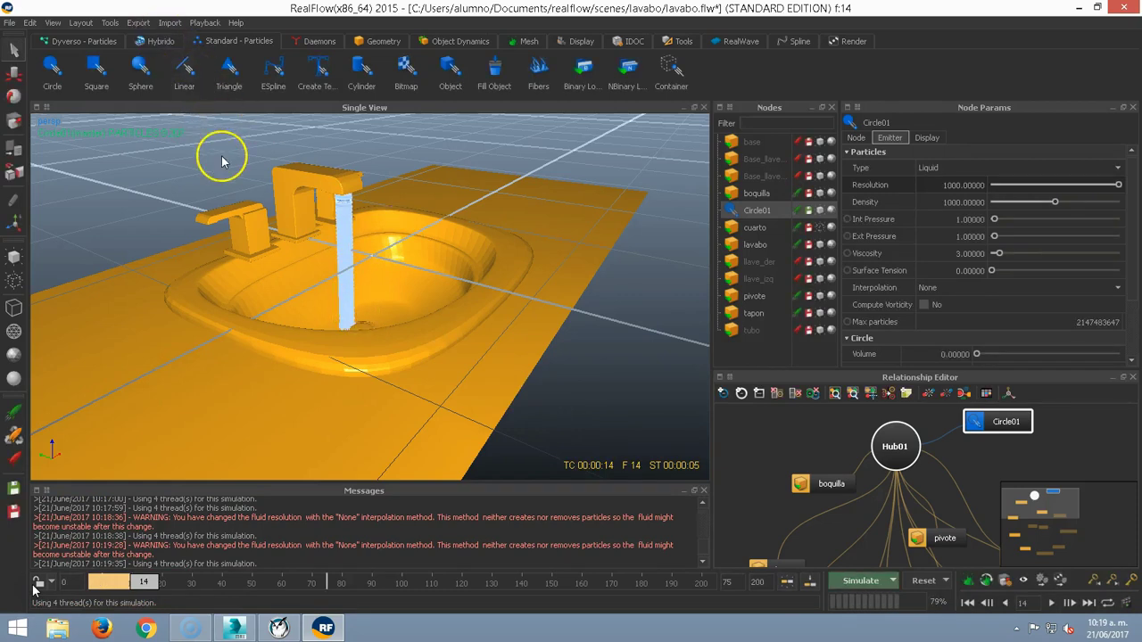
Reset the scene to frame 0 and clean the simulation data folder
key("ctrl+Home")
left_click(538, 317)
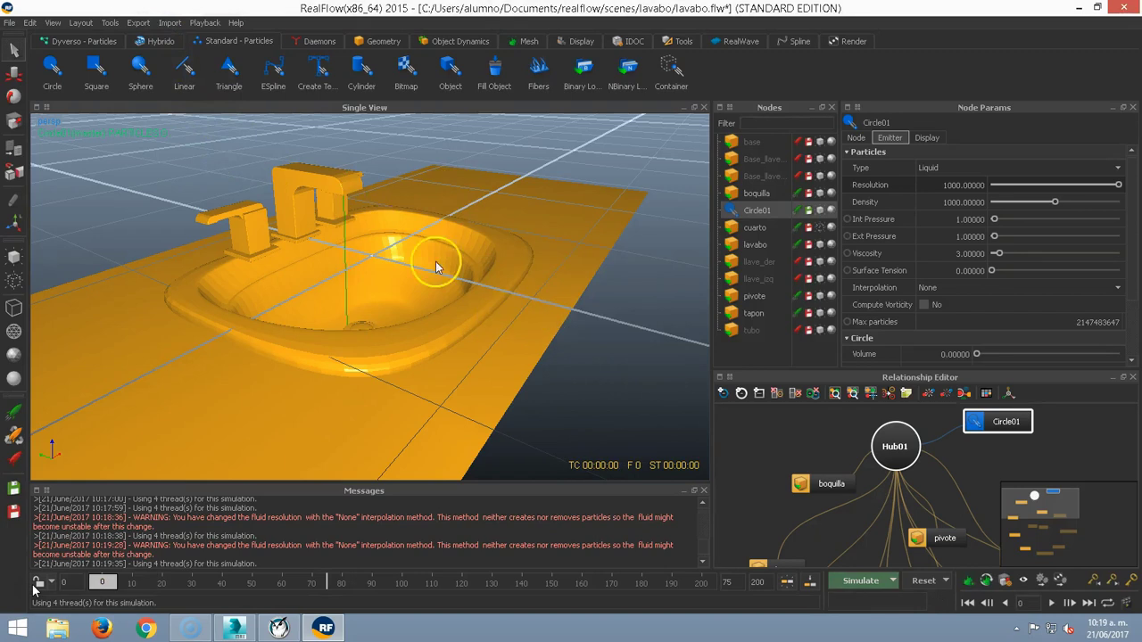
left_click(109, 23)
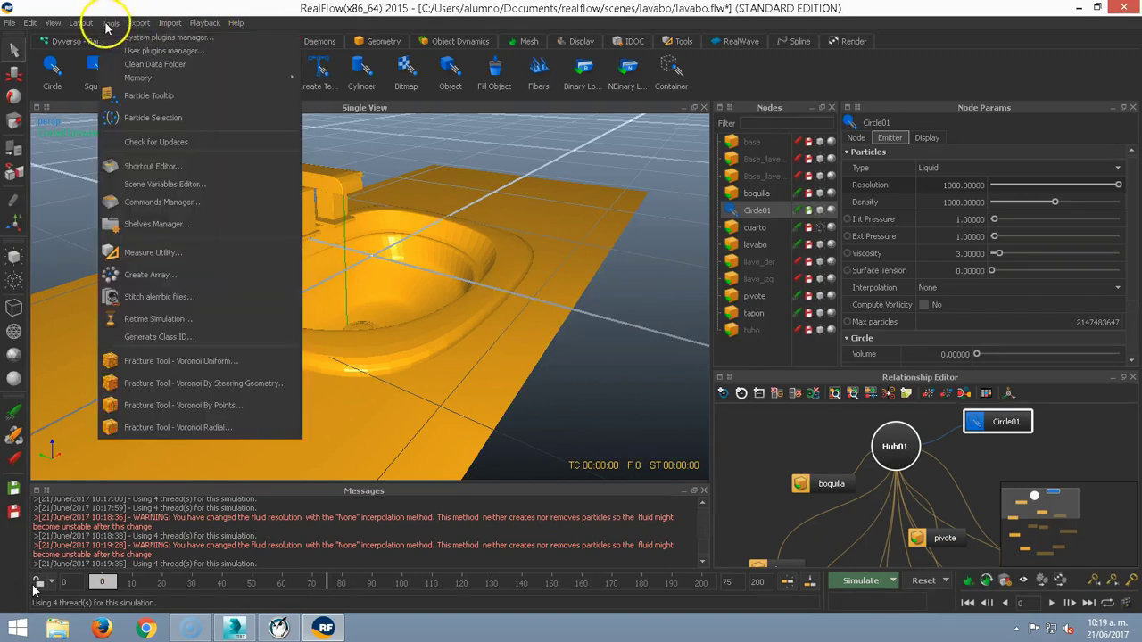
left_click(141, 64)
left_click(545, 318)
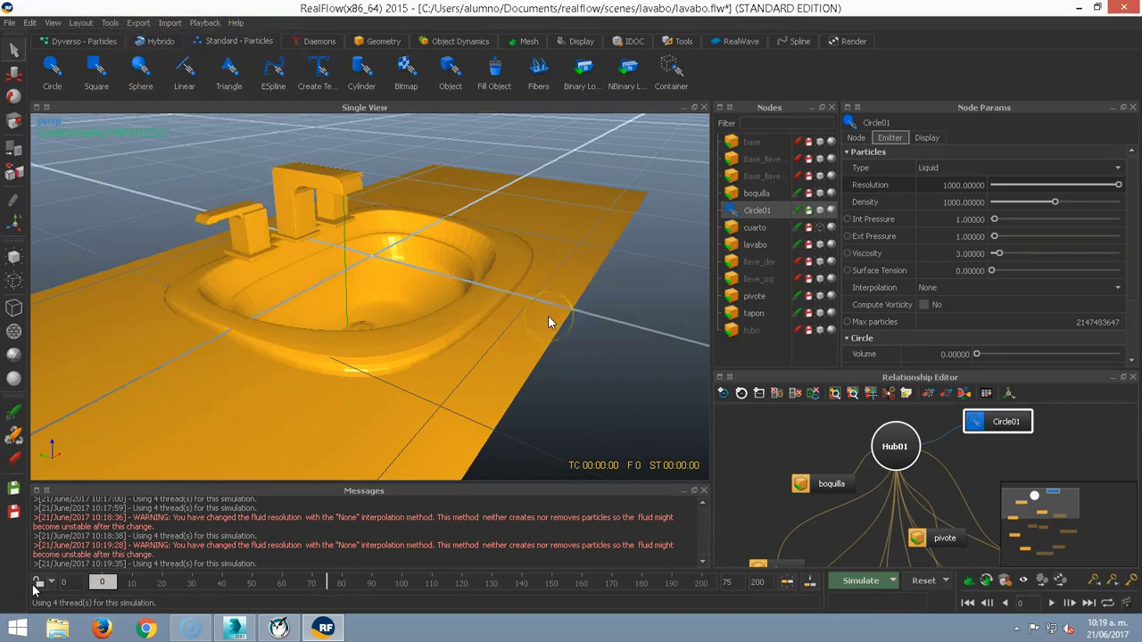
Try simulating with the Circle01 resolution set to 1000000, stopping the run at frame 0
double_click(977, 185)
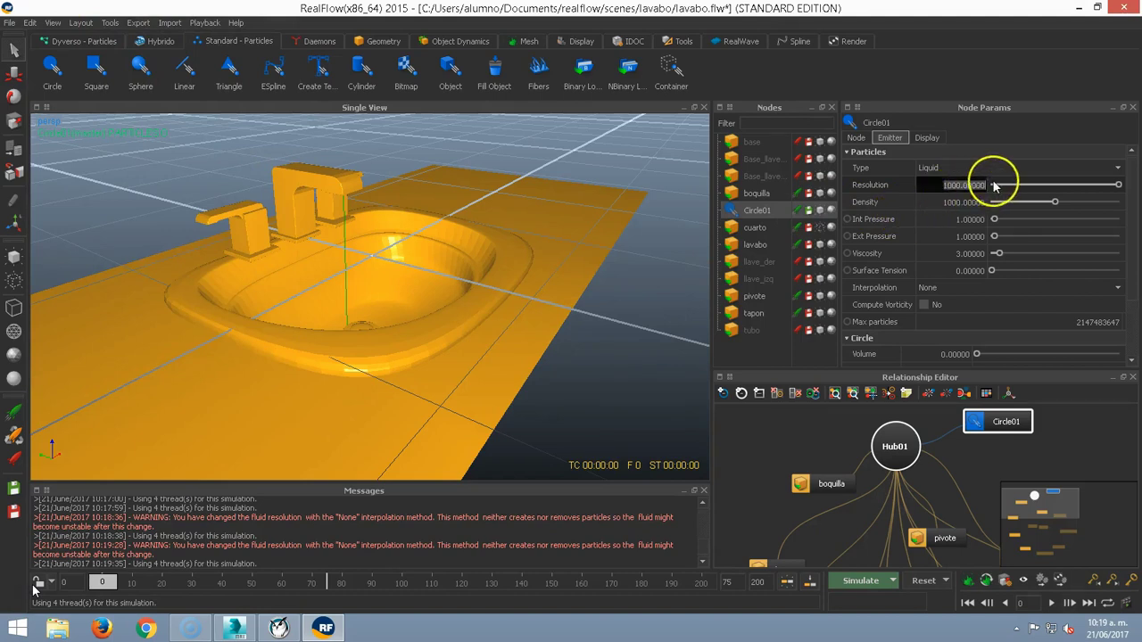
key("BackSpace")
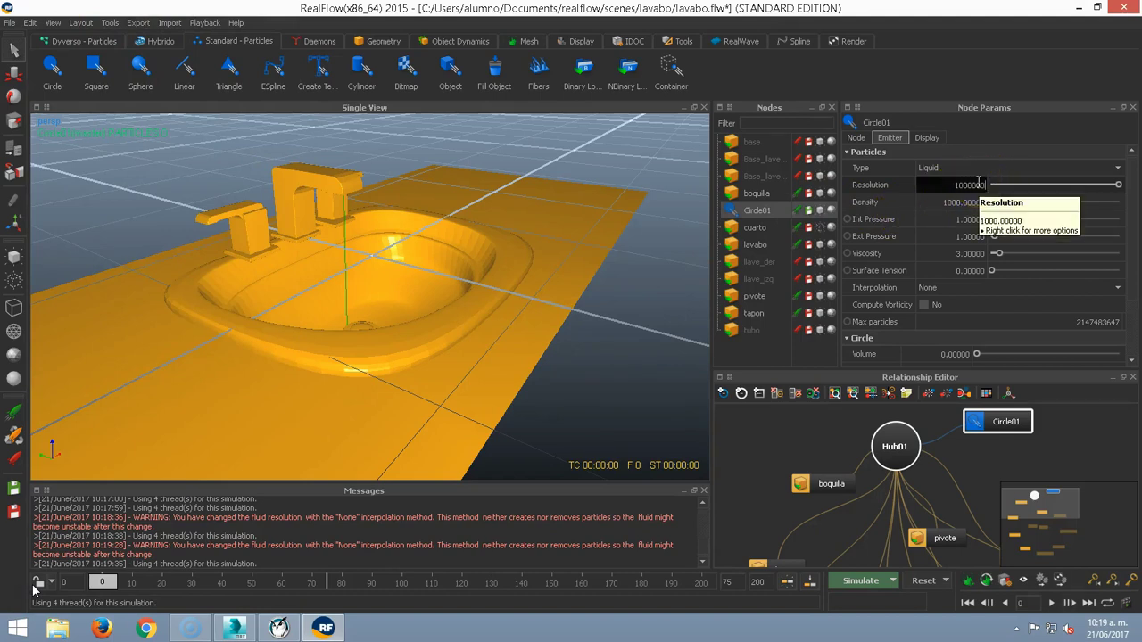
type("1000000")
key("Return")
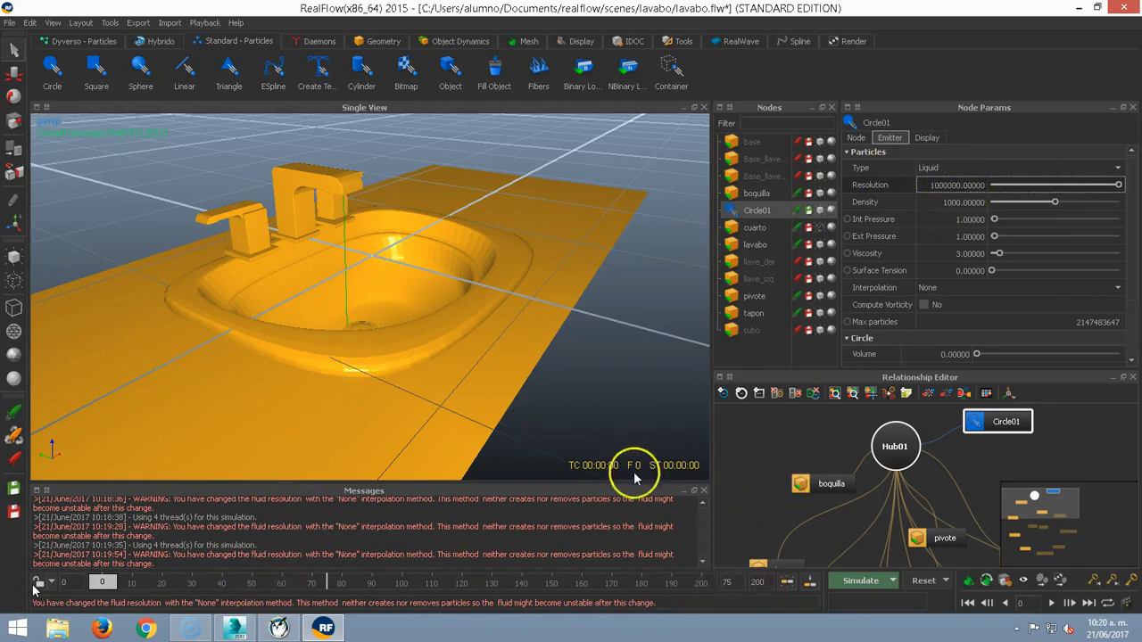
left_click(858, 581)
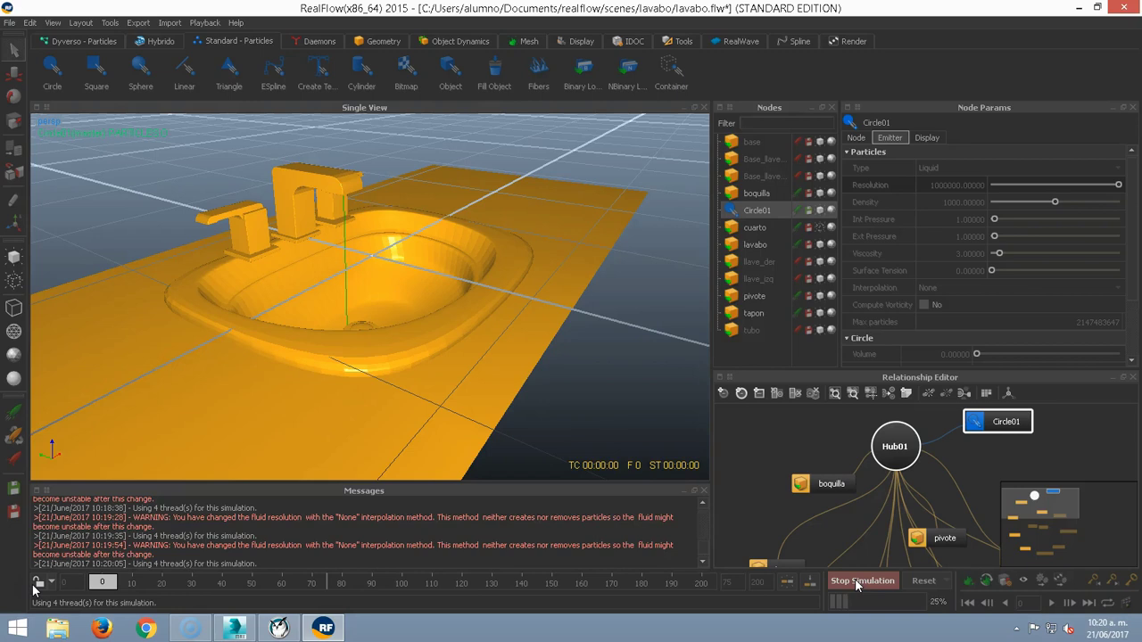
left_click(858, 581)
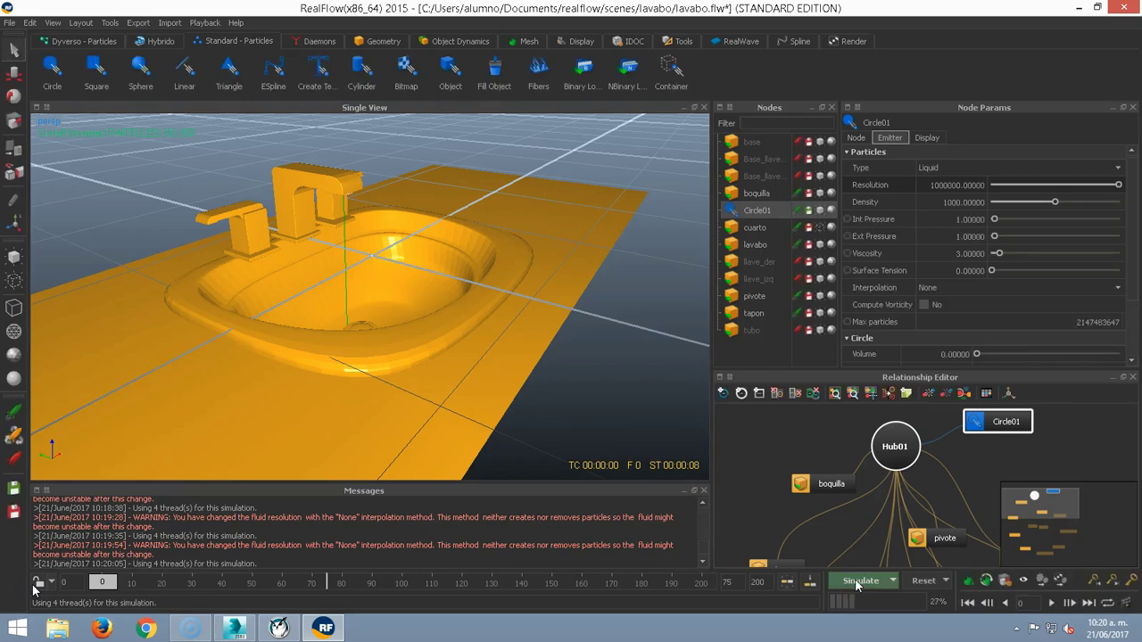
Reset the stopped high-resolution simulation and remove its data from the data folder
left_click(856, 581)
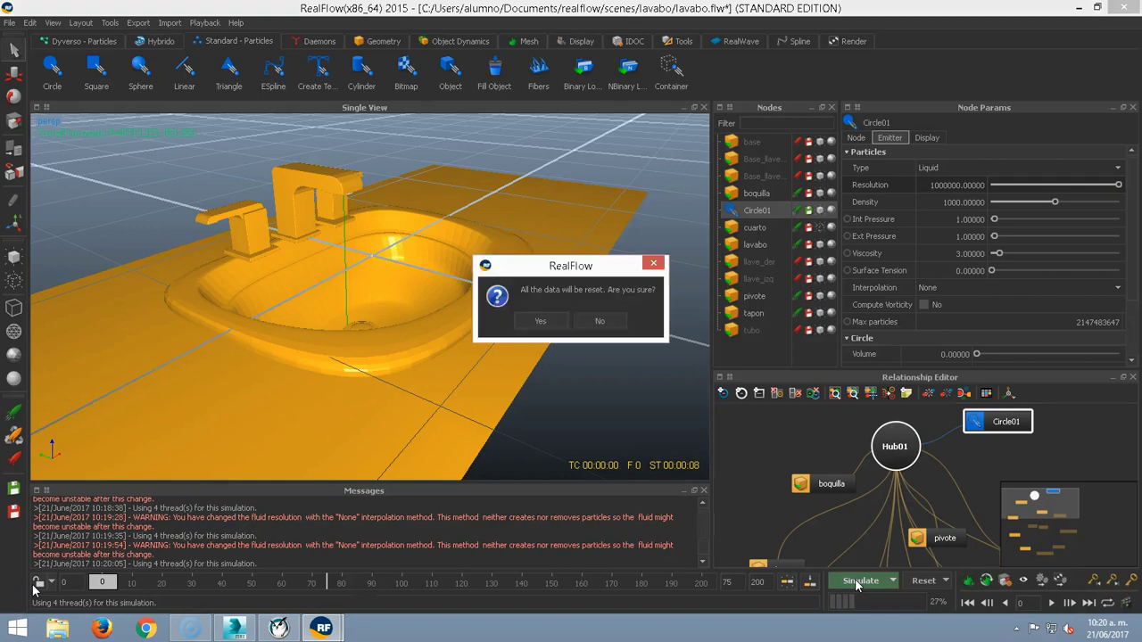
left_click(532, 320)
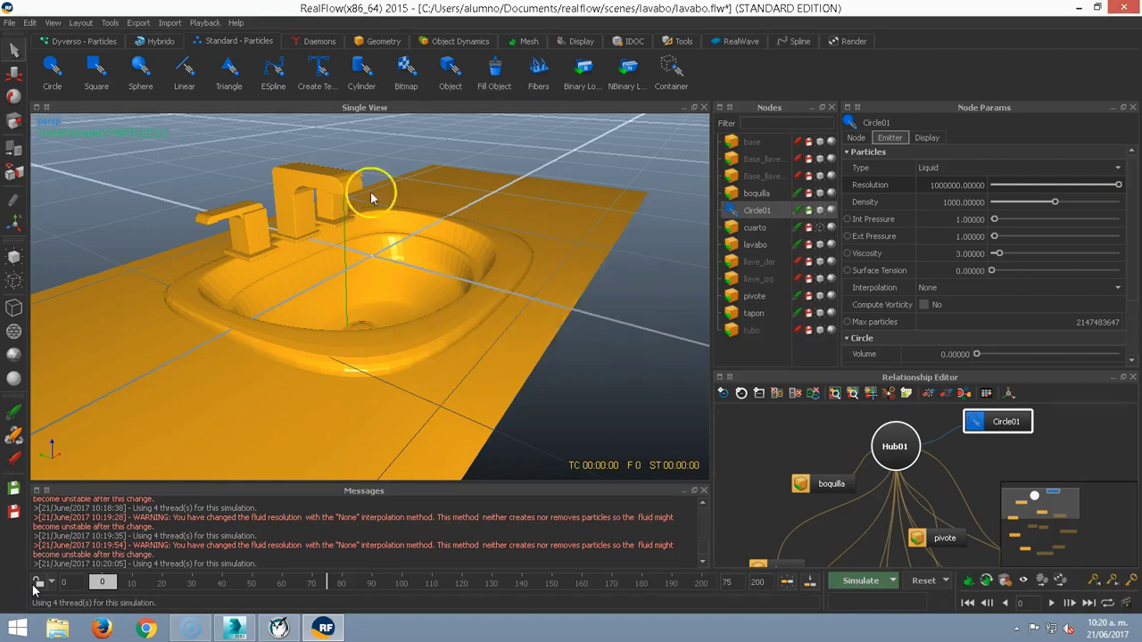
left_click(111, 24)
left_click(139, 65)
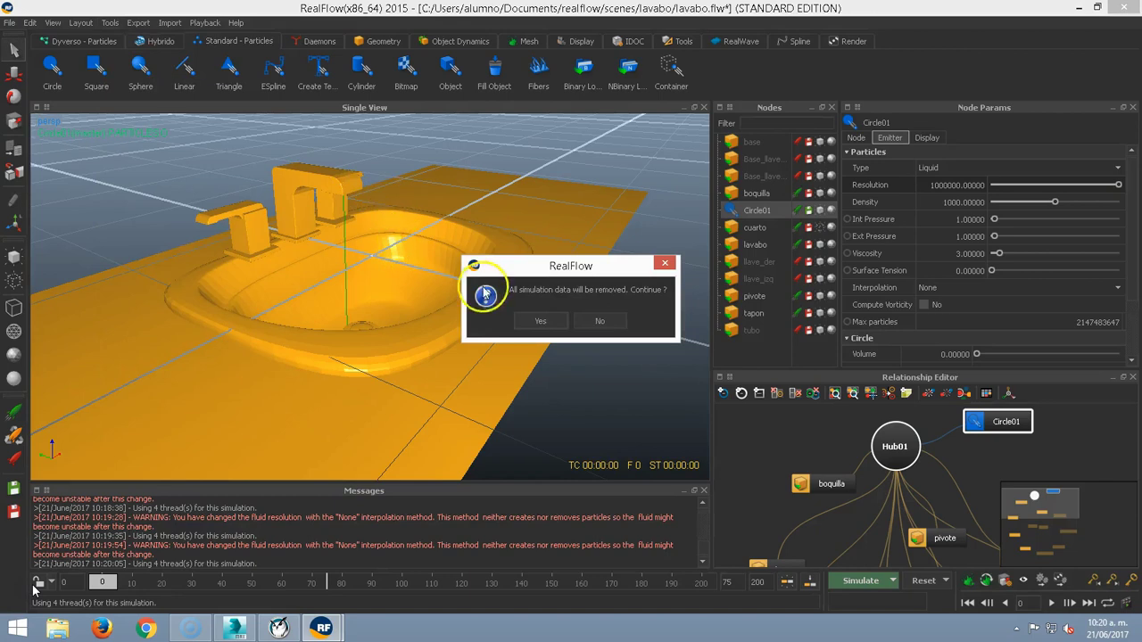
left_click(540, 321)
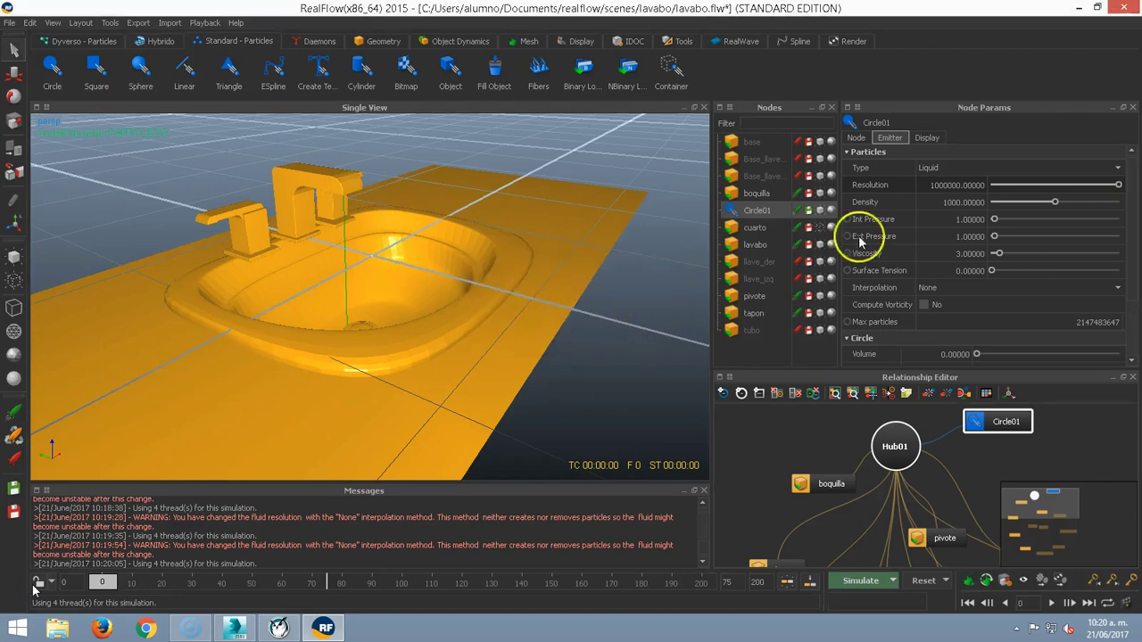
Set the Circle01 emitter's resolution to 1000 and its speed to 1
double_click(937, 184)
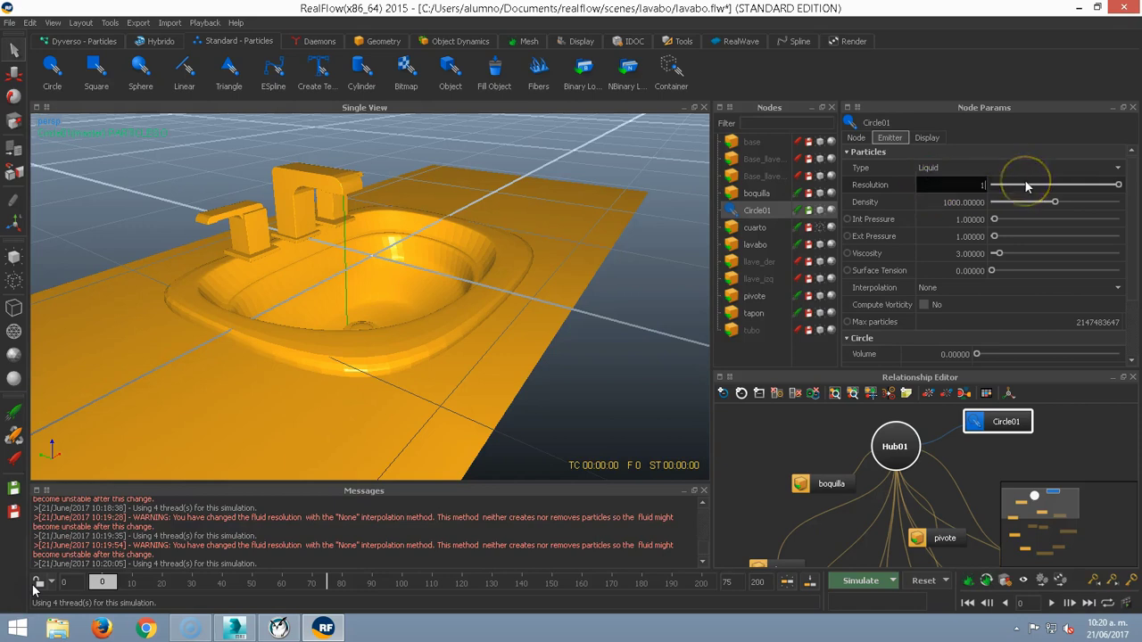
key("Return")
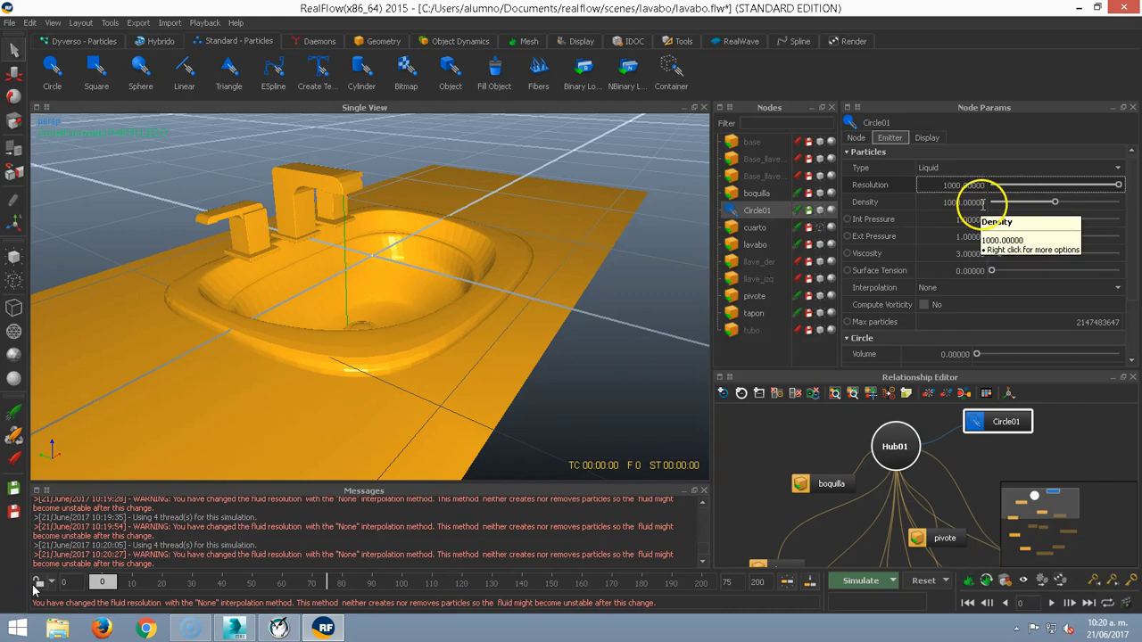
left_click_drag(1130, 215, 1126, 267)
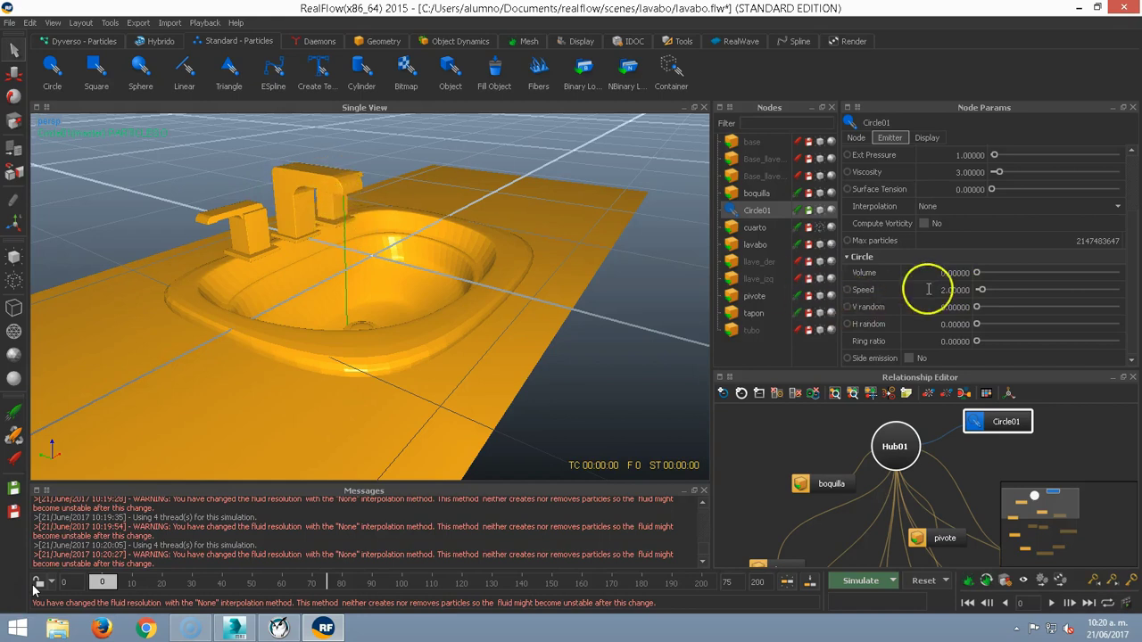
double_click(952, 291)
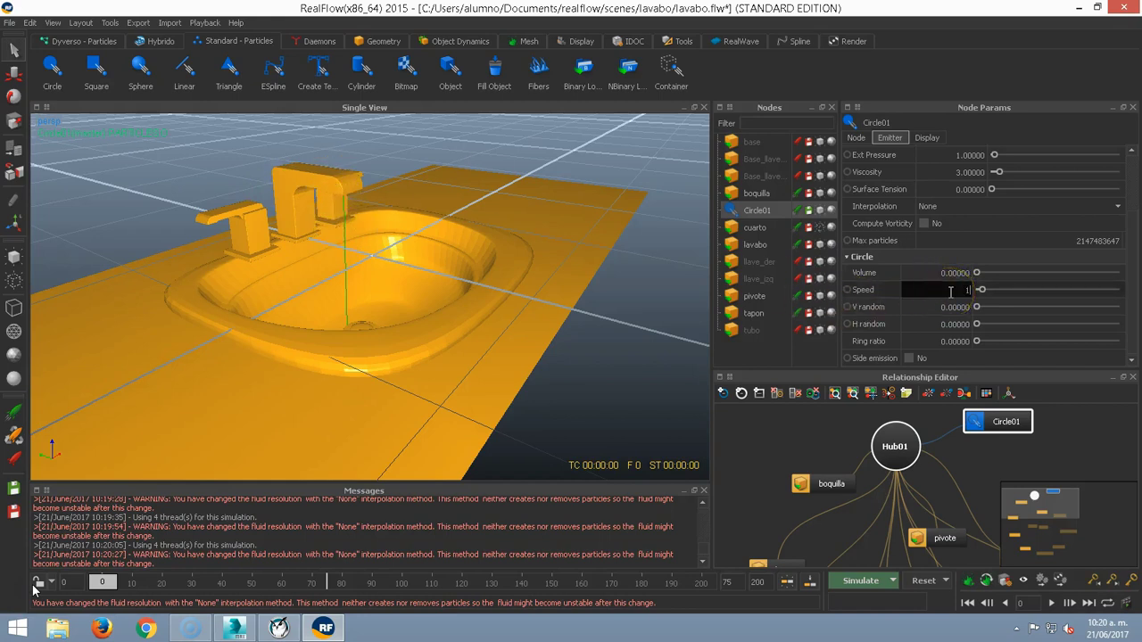
type("1")
key("Return")
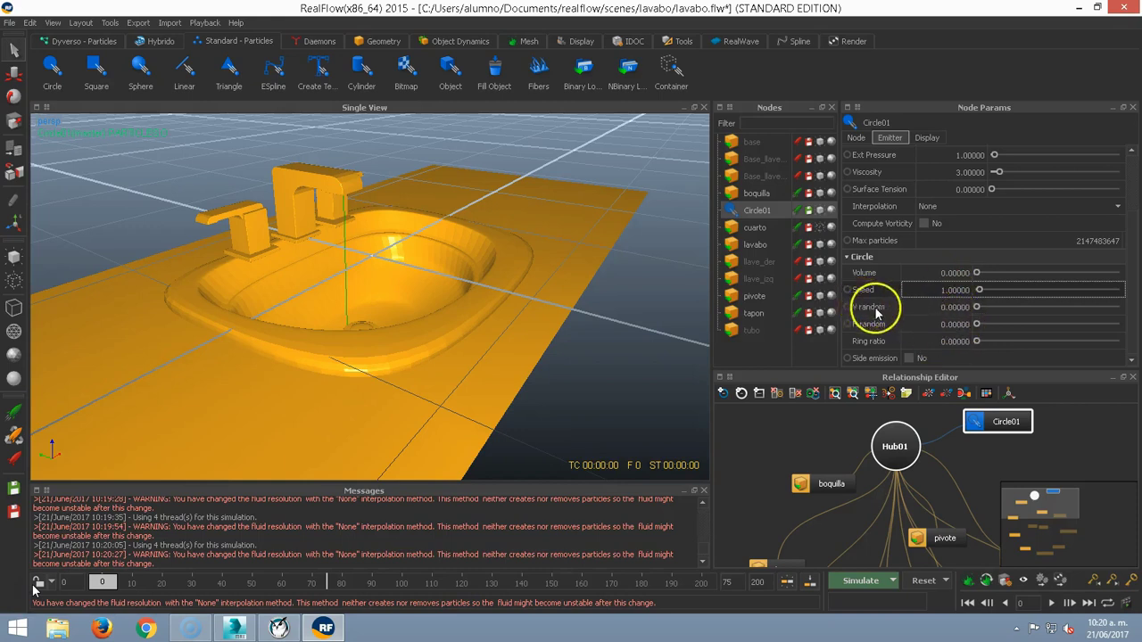
Set both V random and H random of the Circle01 emitter to 0.1
double_click(965, 309)
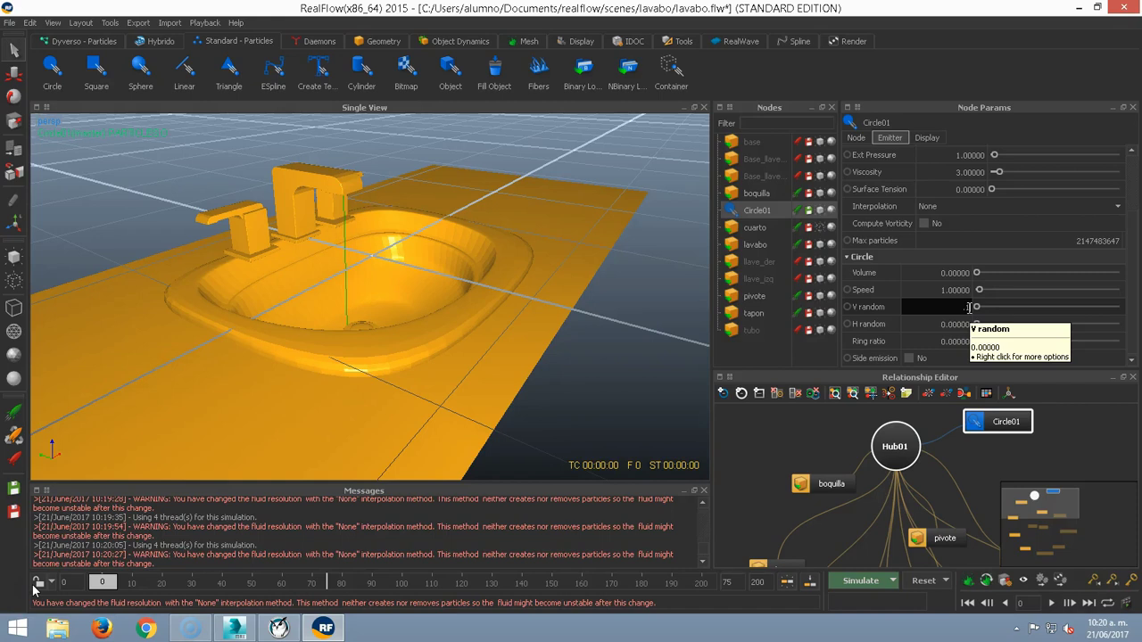
key("Tab")
key("BackSpace")
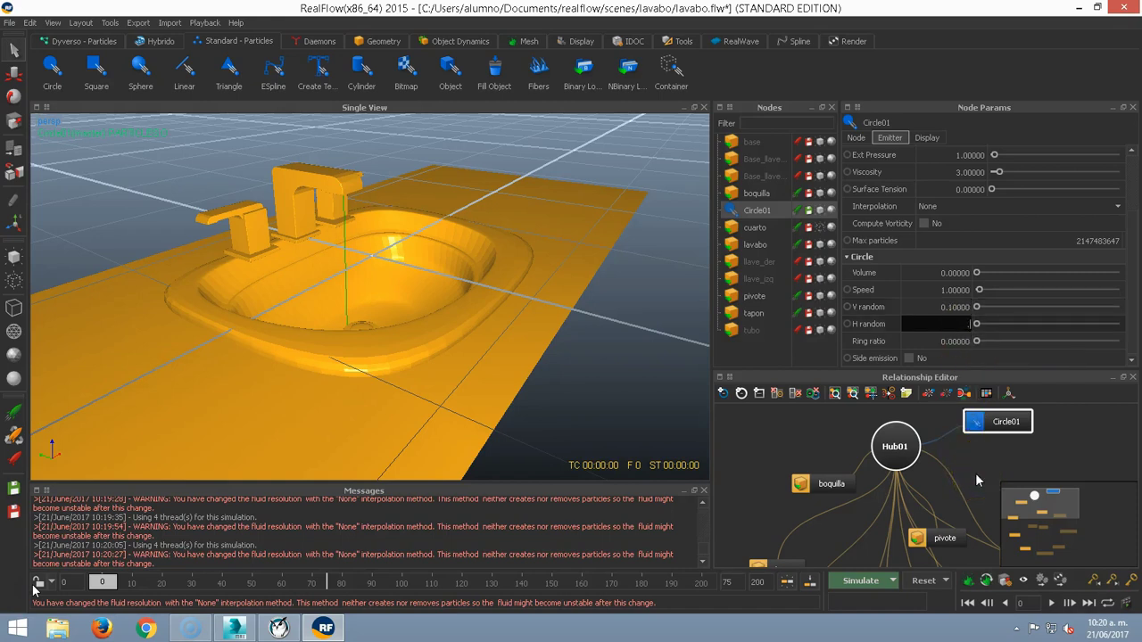
type(".1")
key("Return")
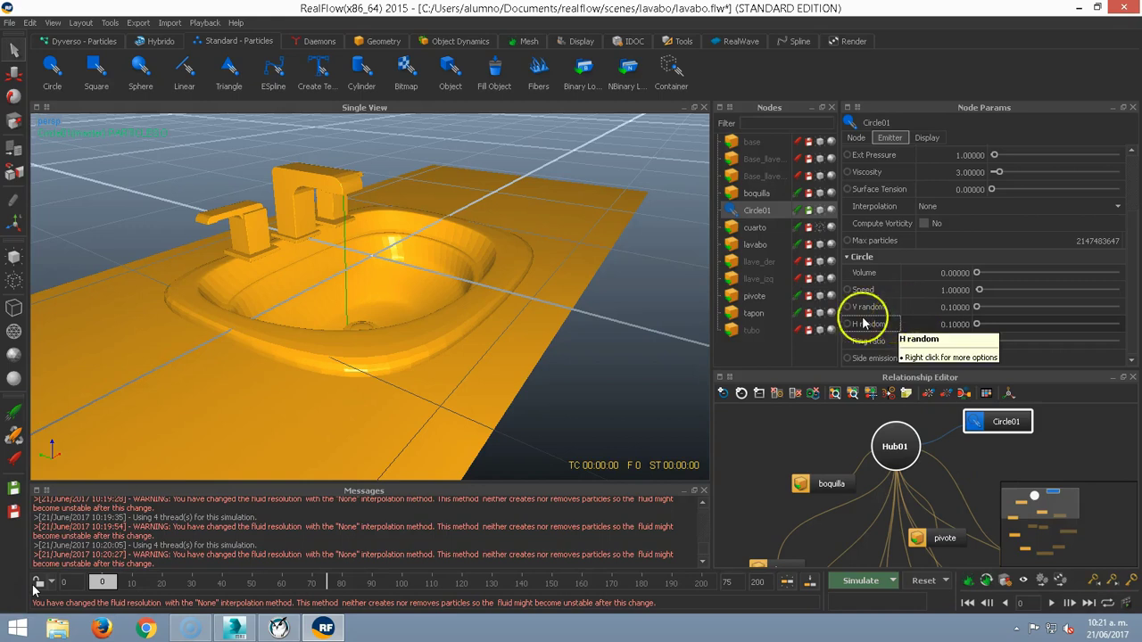
Simulate the water up to frame 40 and watch the stream hit the basin up close
left_click(867, 581)
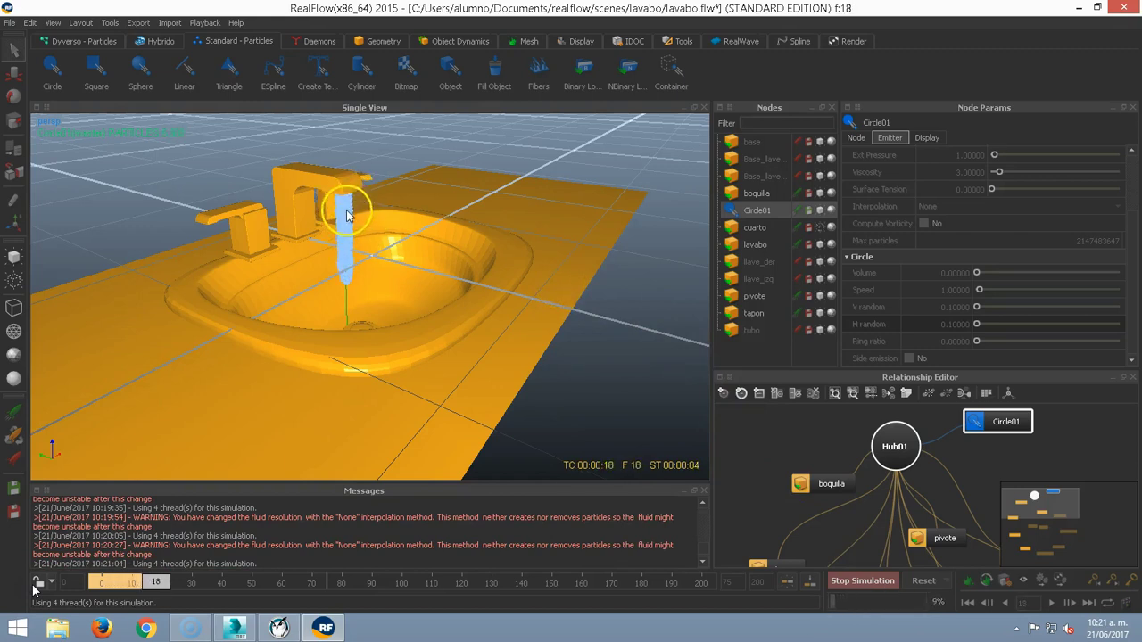
scroll(346, 214, "up", 3)
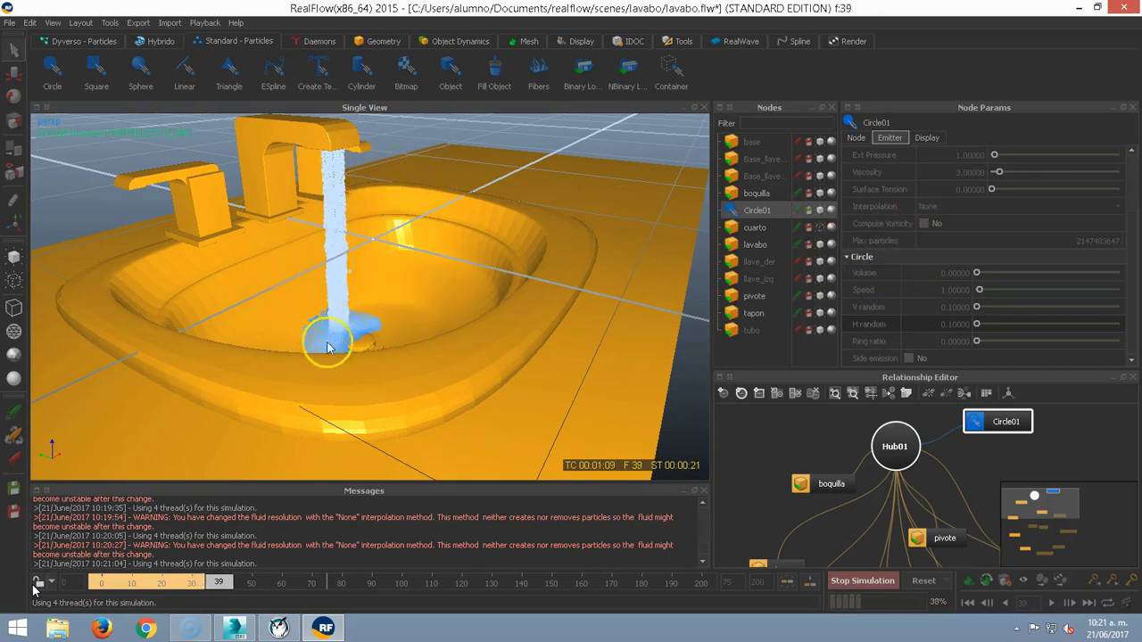
left_click(860, 582)
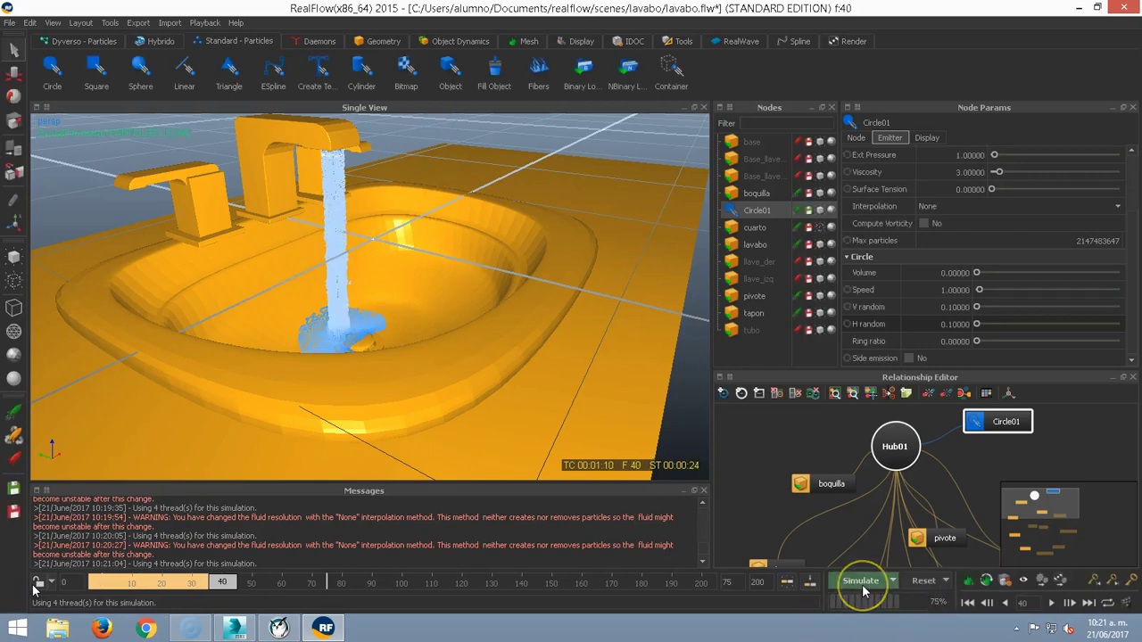
Reset the simulation to frame 0 and clear all simulation data from the data folder
left_click(923, 581)
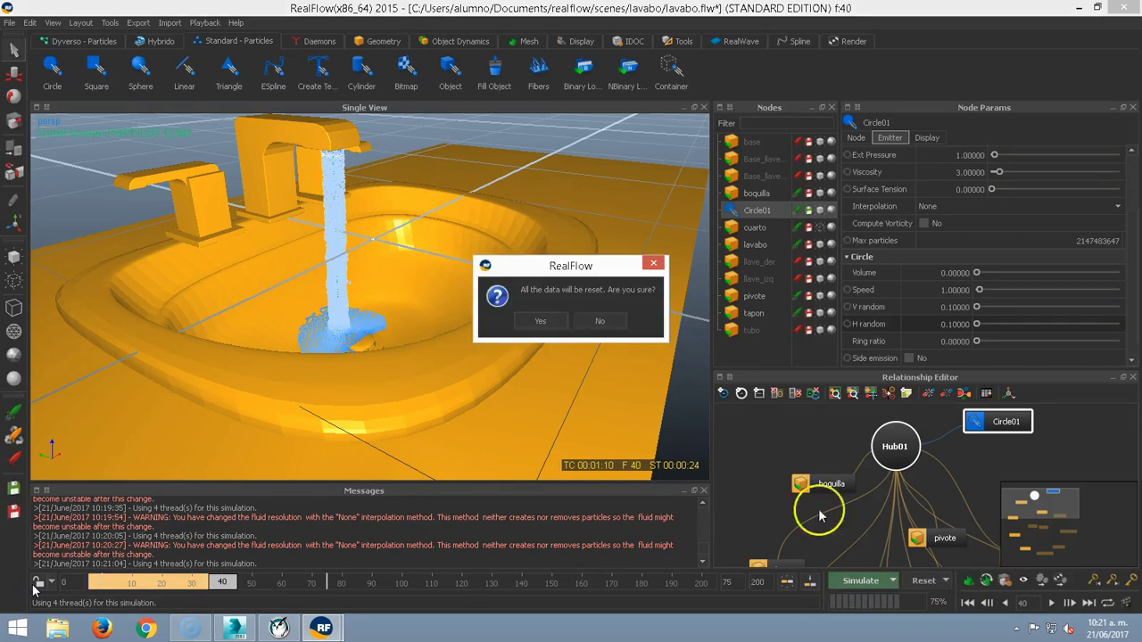
left_click(561, 316)
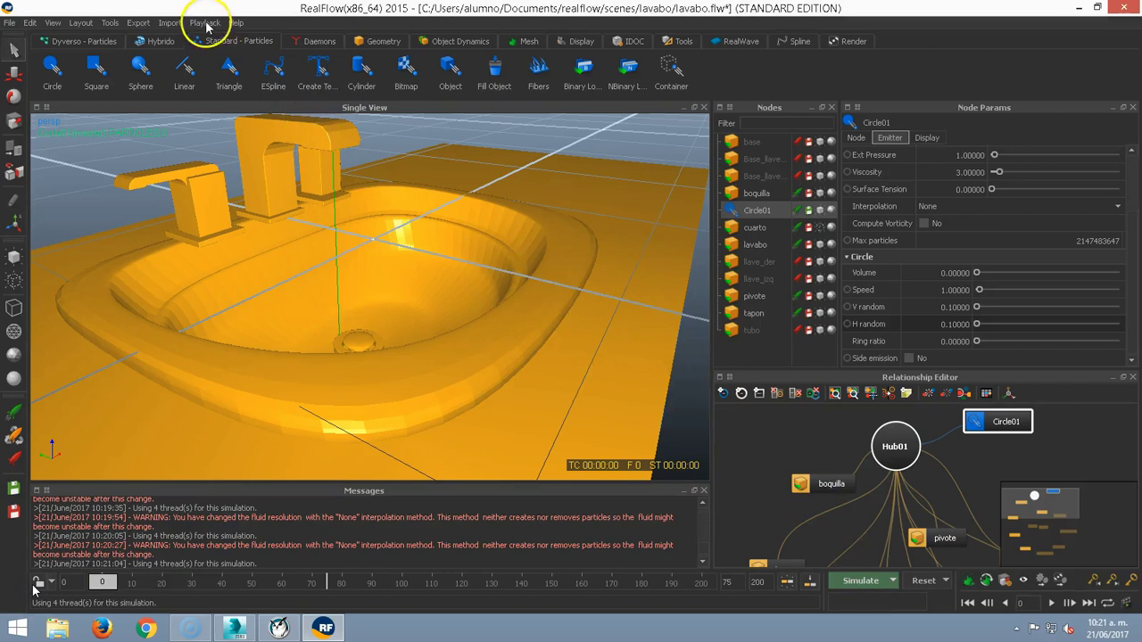
left_click(110, 23)
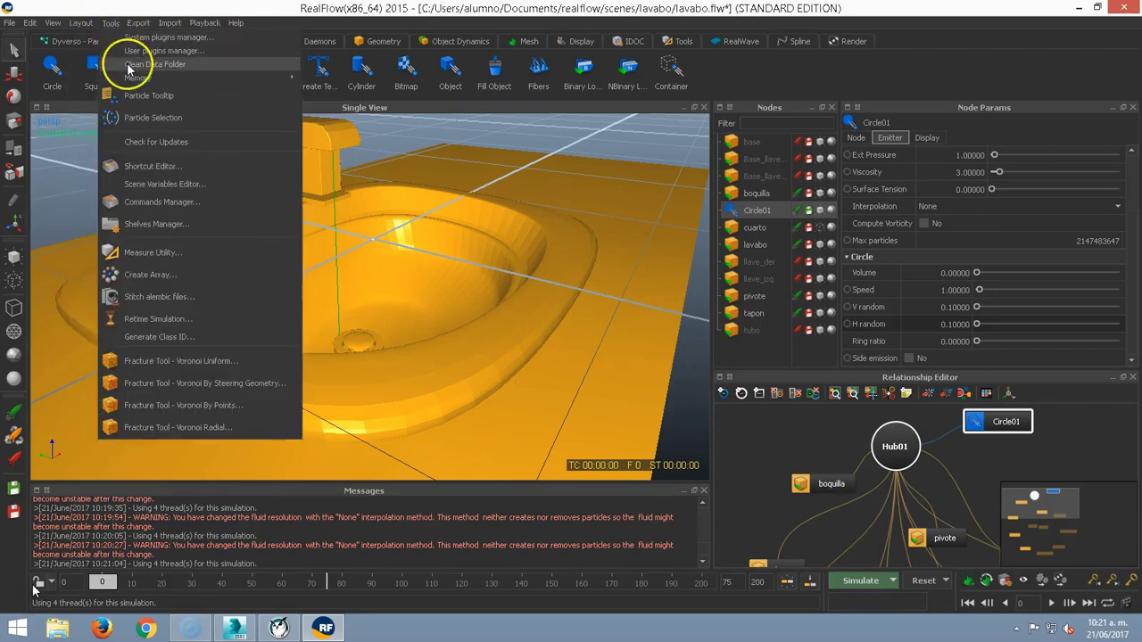
left_click(125, 64)
left_click(538, 321)
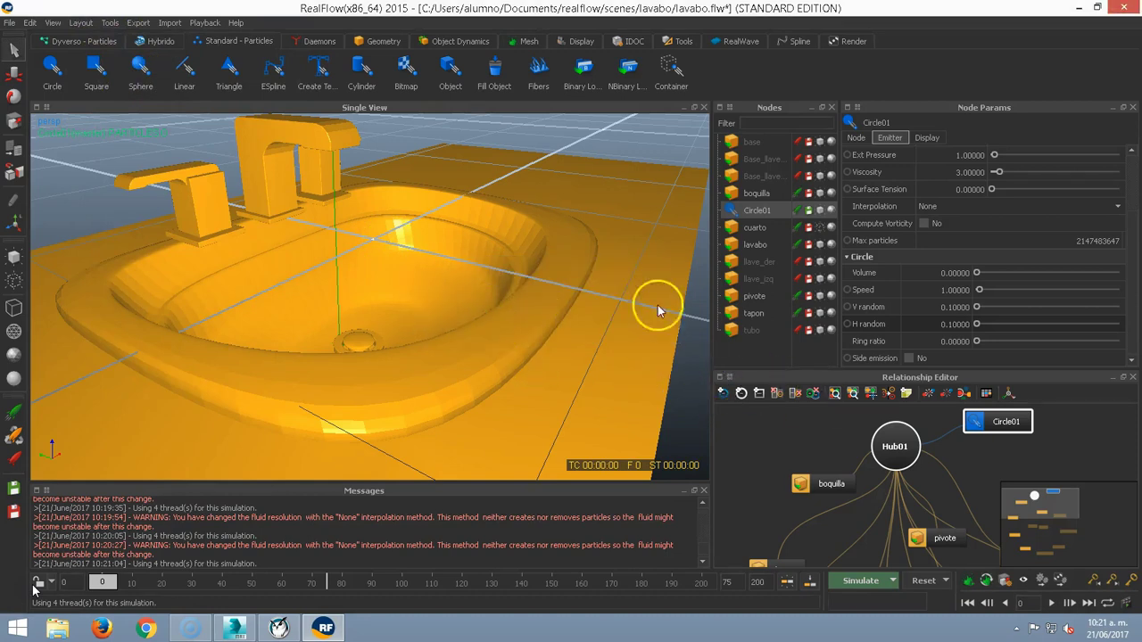
Change the color of the lavabo object to a near-white (red 255, green 251, blue 248)
left_click(492, 328)
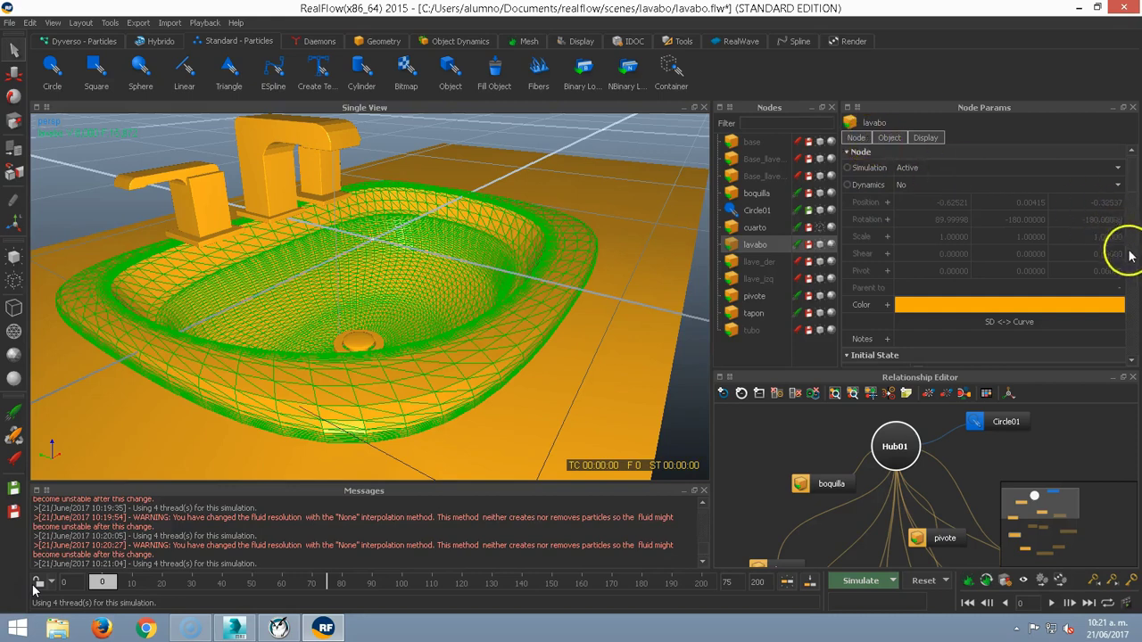
scroll(1131, 184, "down", 2)
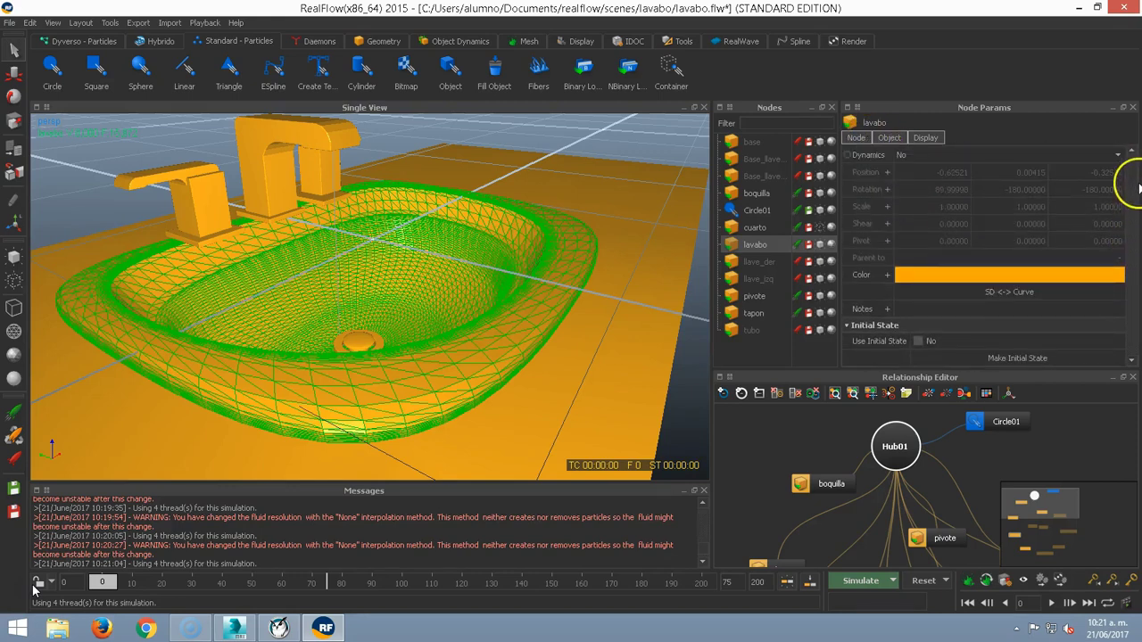
left_click(969, 275)
left_click_drag(691, 254, 711, 330)
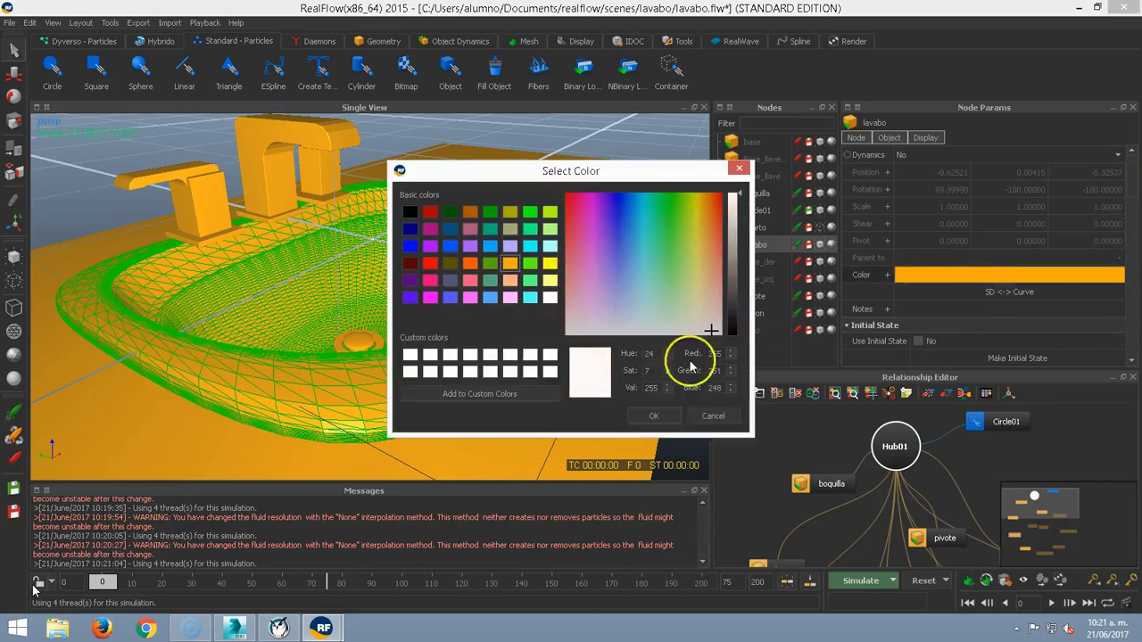
left_click(655, 416)
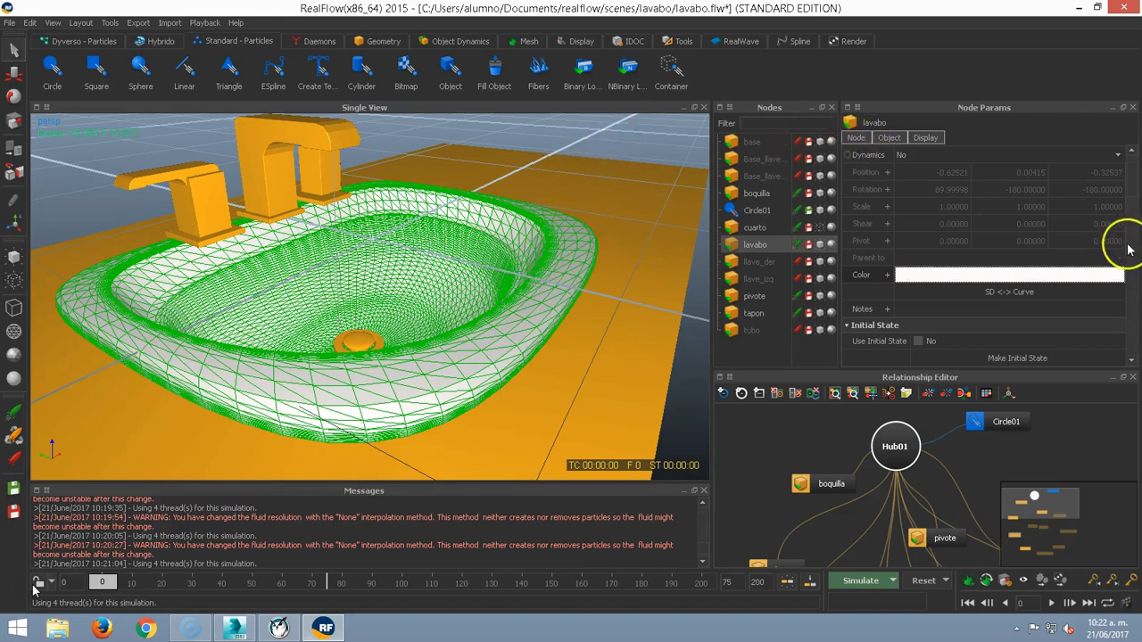
Key the lavabo's collision distance and distance tolerance at frame 0, setting both to 0.001
scroll(1135, 287, "down", 5)
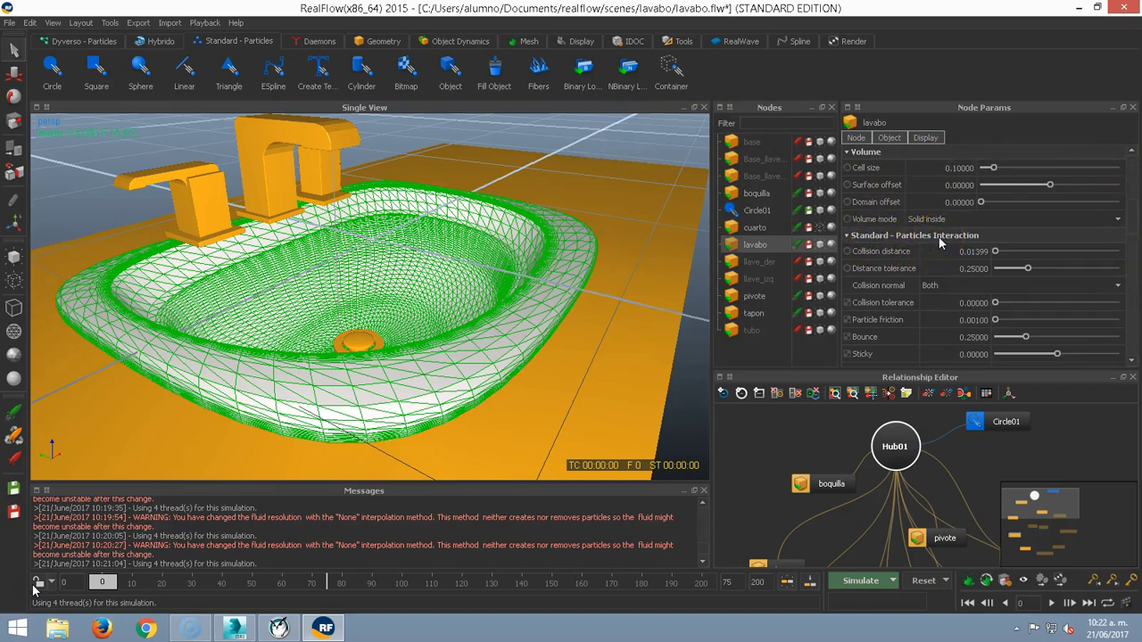
left_click(852, 254)
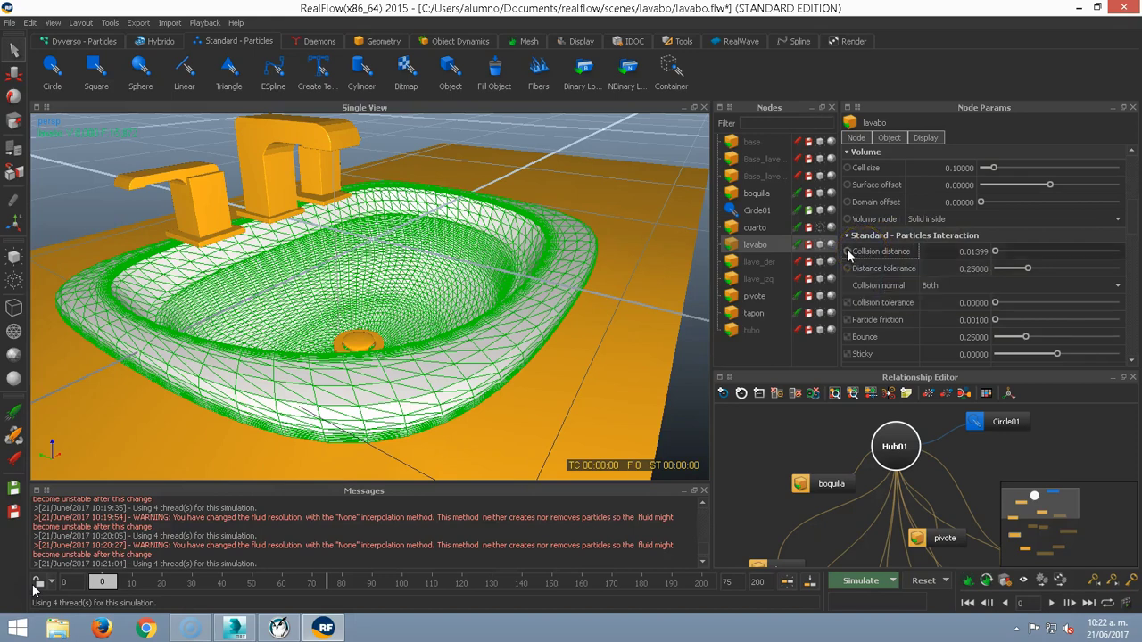
double_click(982, 252)
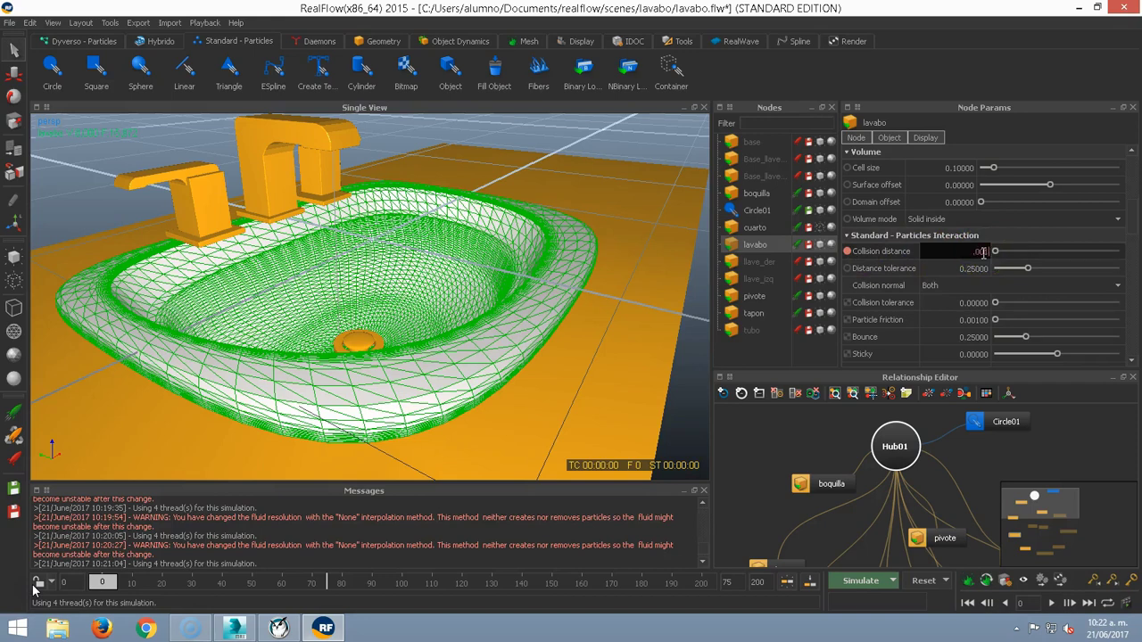
type(".001")
key("Return")
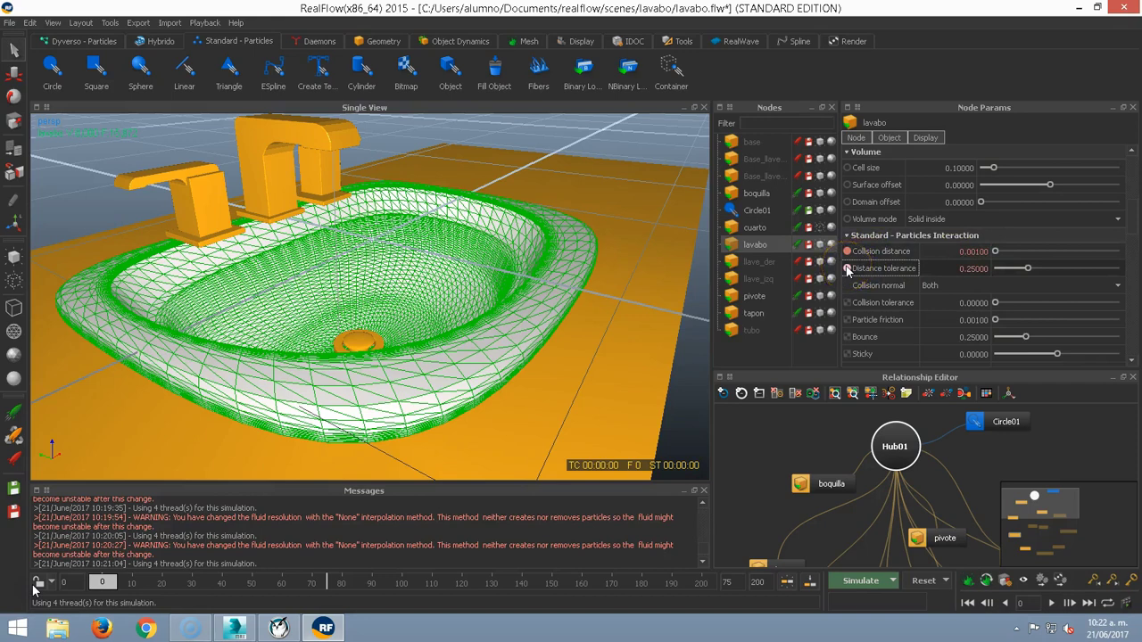
left_click(847, 269)
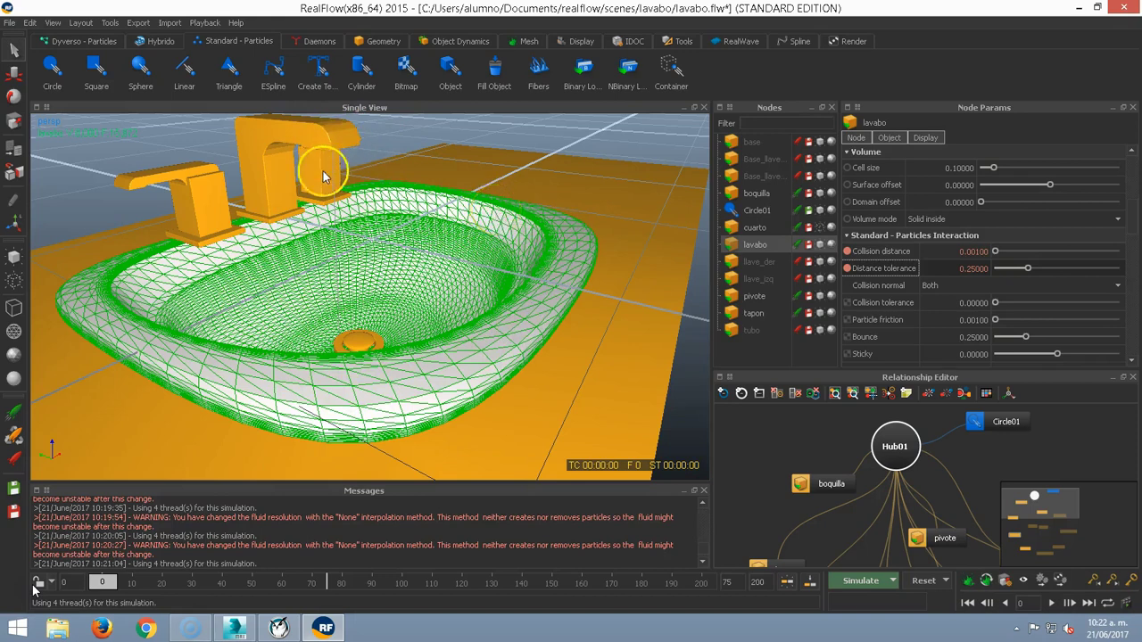
double_click(971, 268)
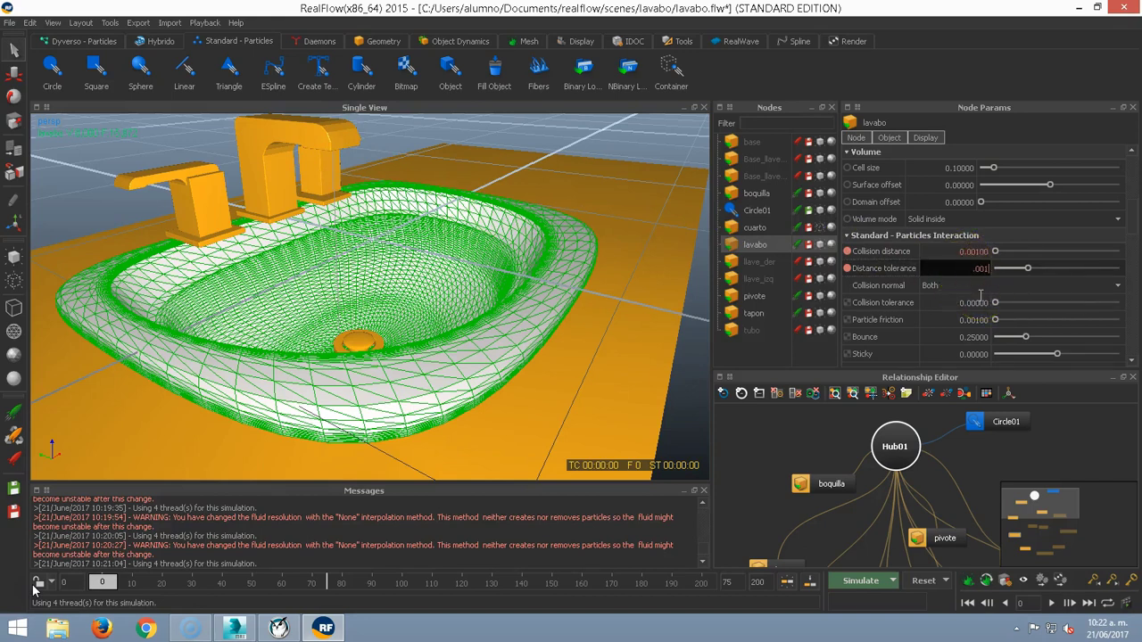
key("Return")
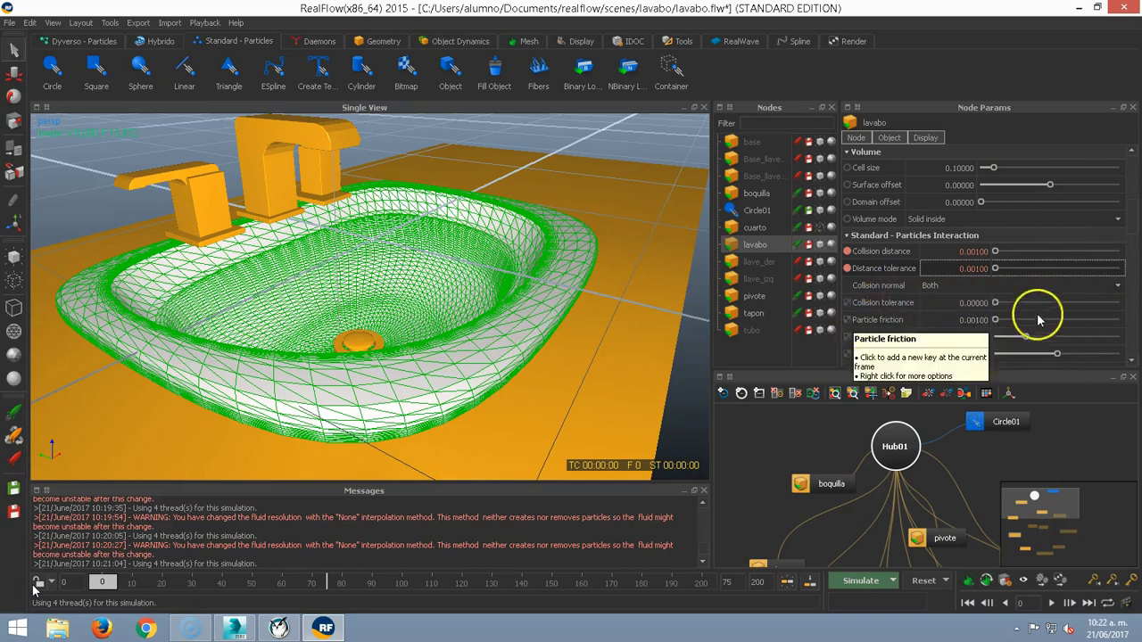
Set the lavabo's particle friction to 0.01, bounce to 0.1 and roughness to 0.1
double_click(938, 319)
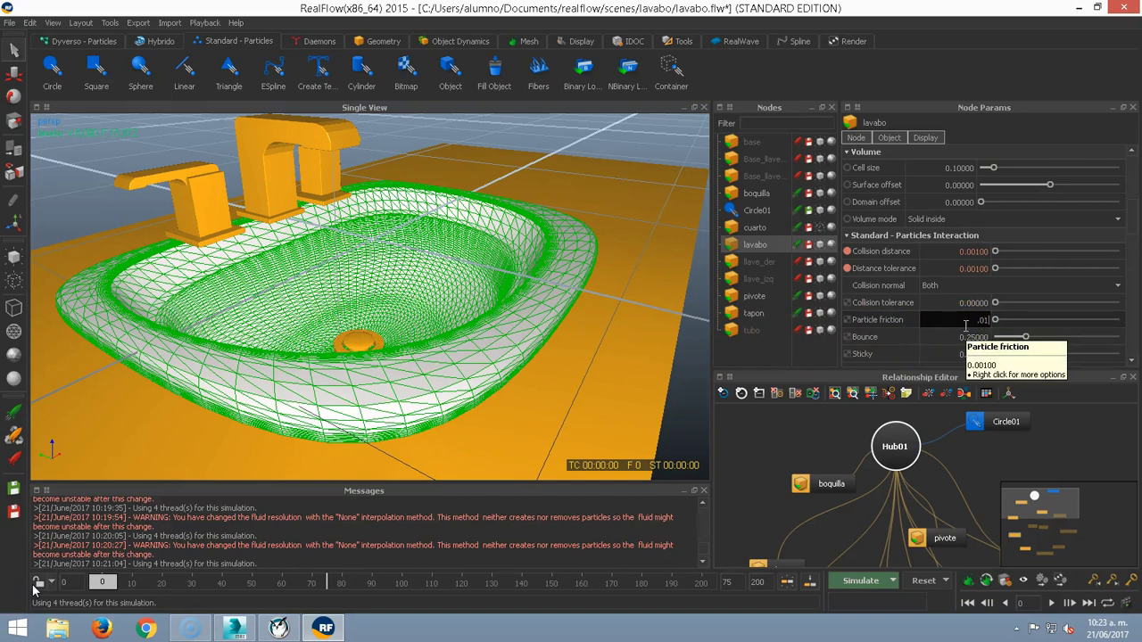
key("Return")
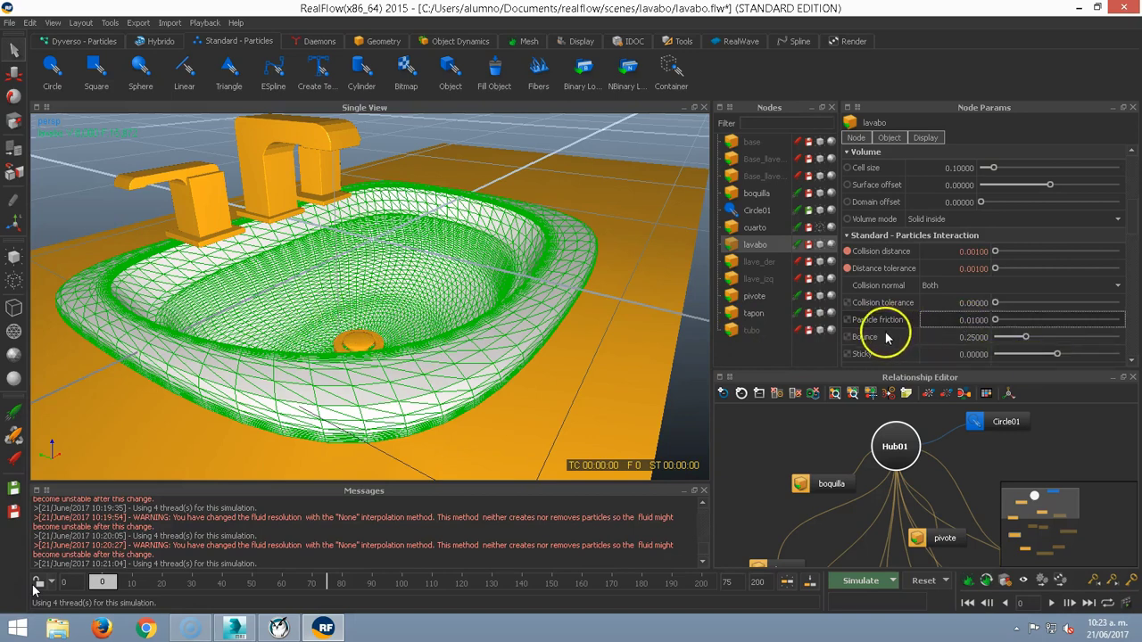
left_click(975, 336)
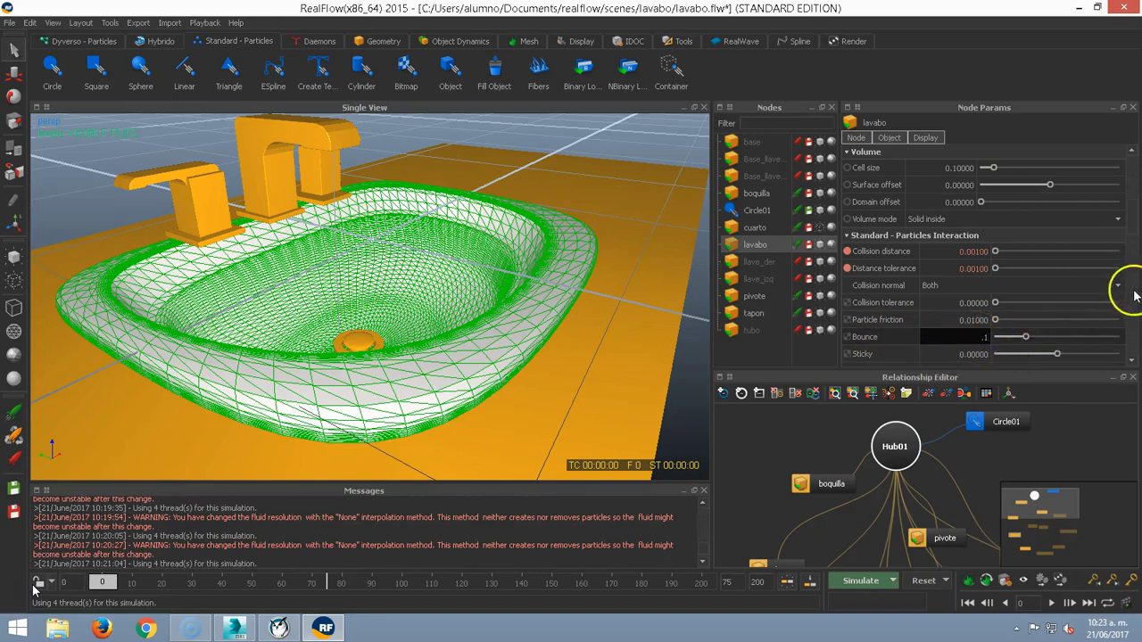
scroll(1135, 286, "down", 5)
scroll(1135, 260, "up", 4)
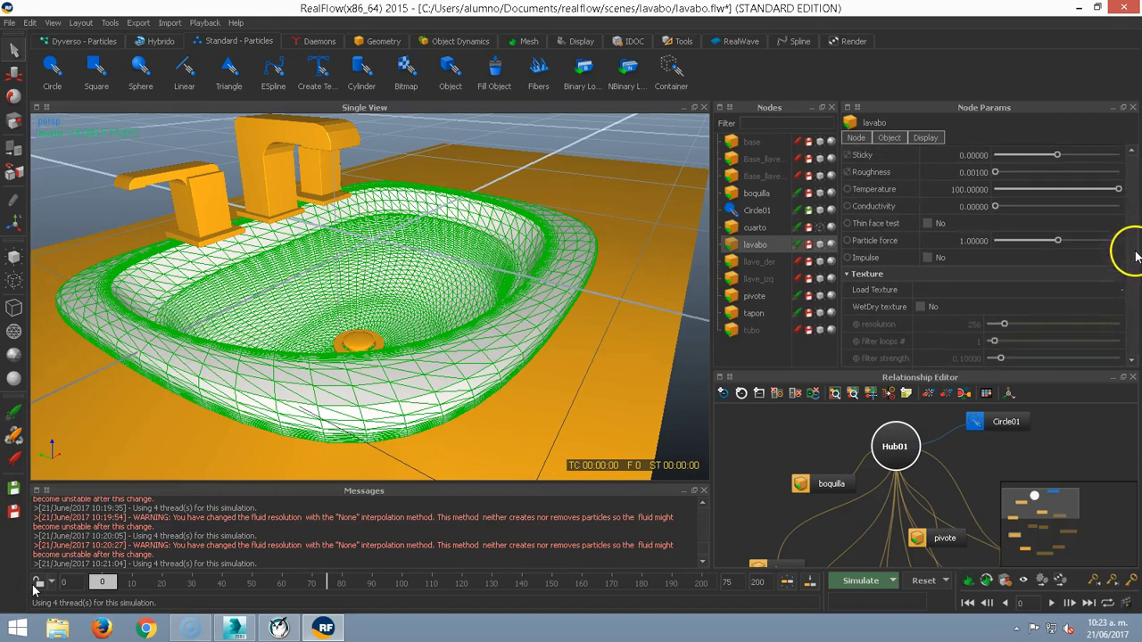
double_click(975, 254)
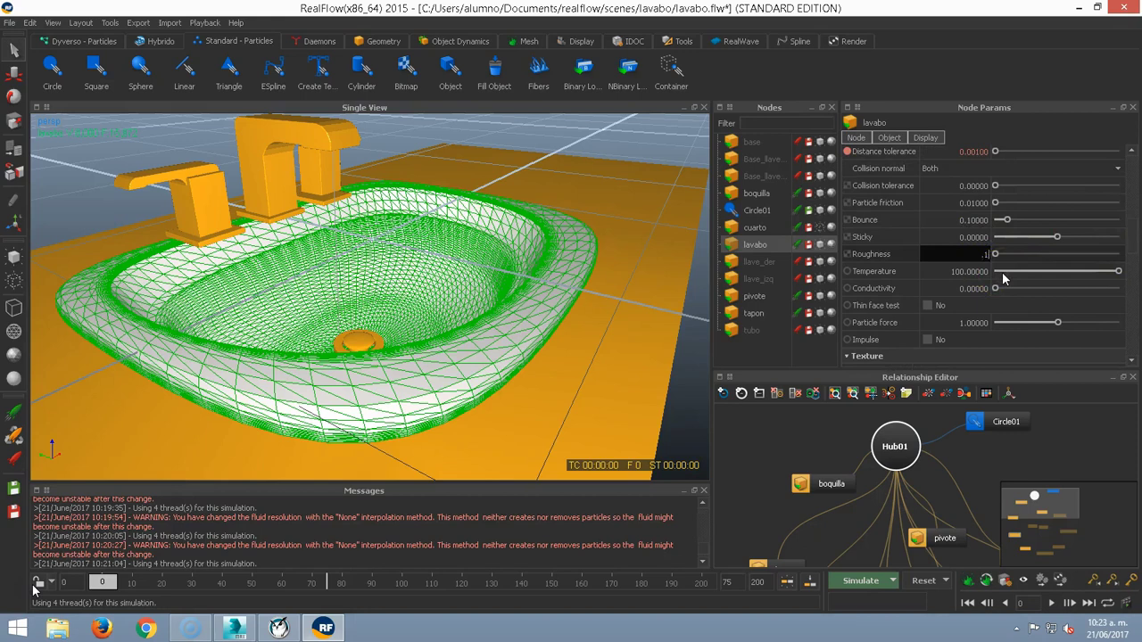
type(".1")
key("Return")
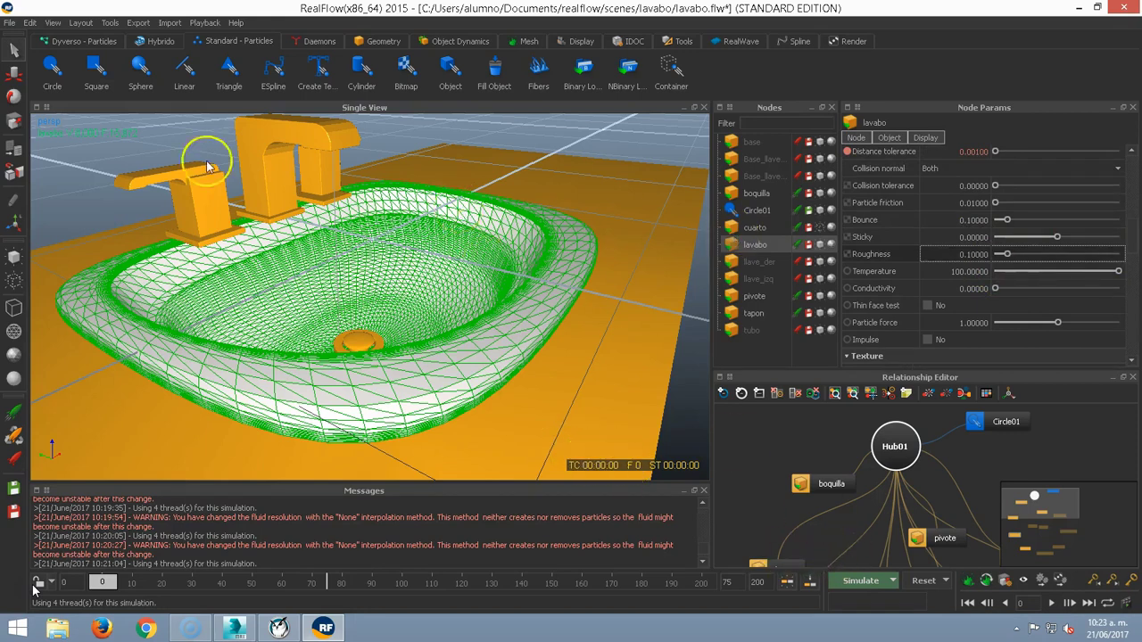
Save the project and start a new simulation, selecting the Circle01 emitter while it runs
left_click(8, 23)
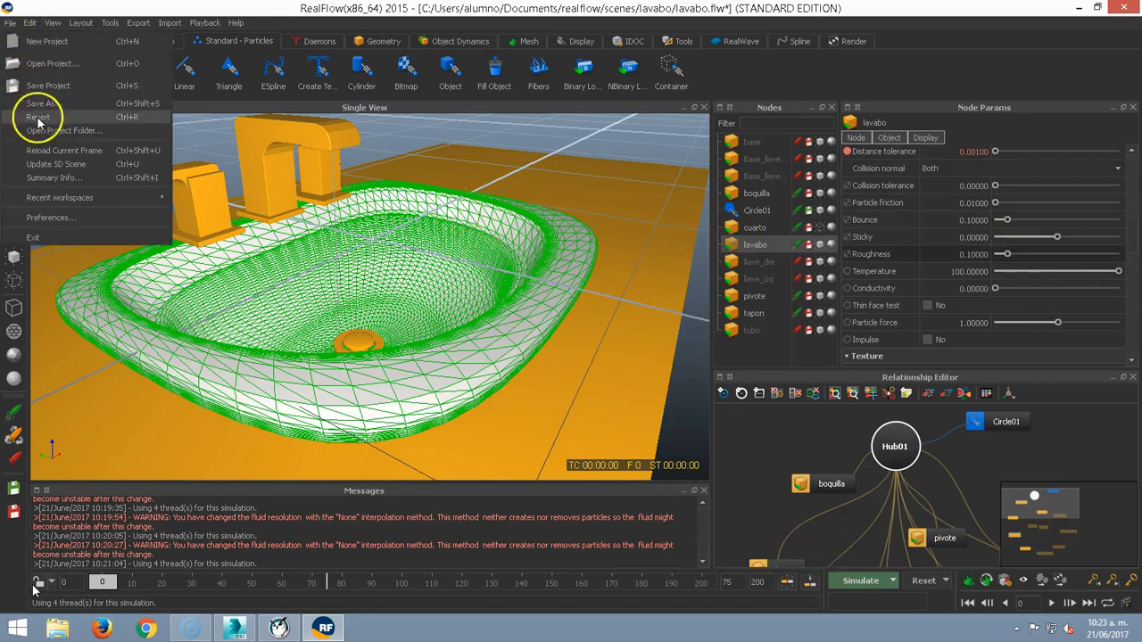
left_click(38, 87)
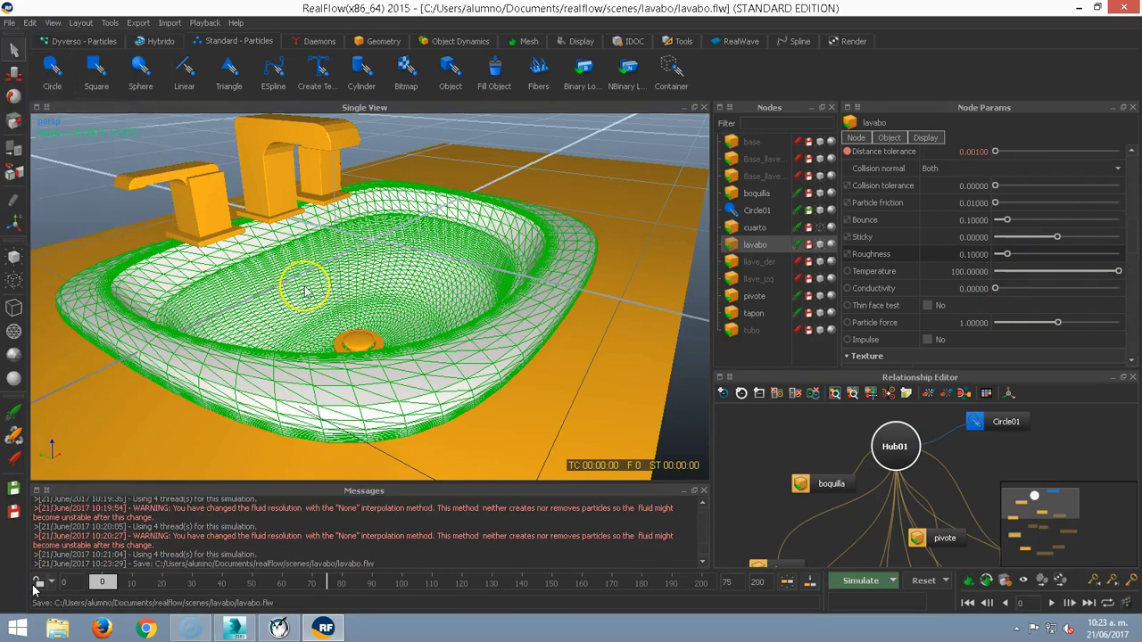
left_click(861, 580)
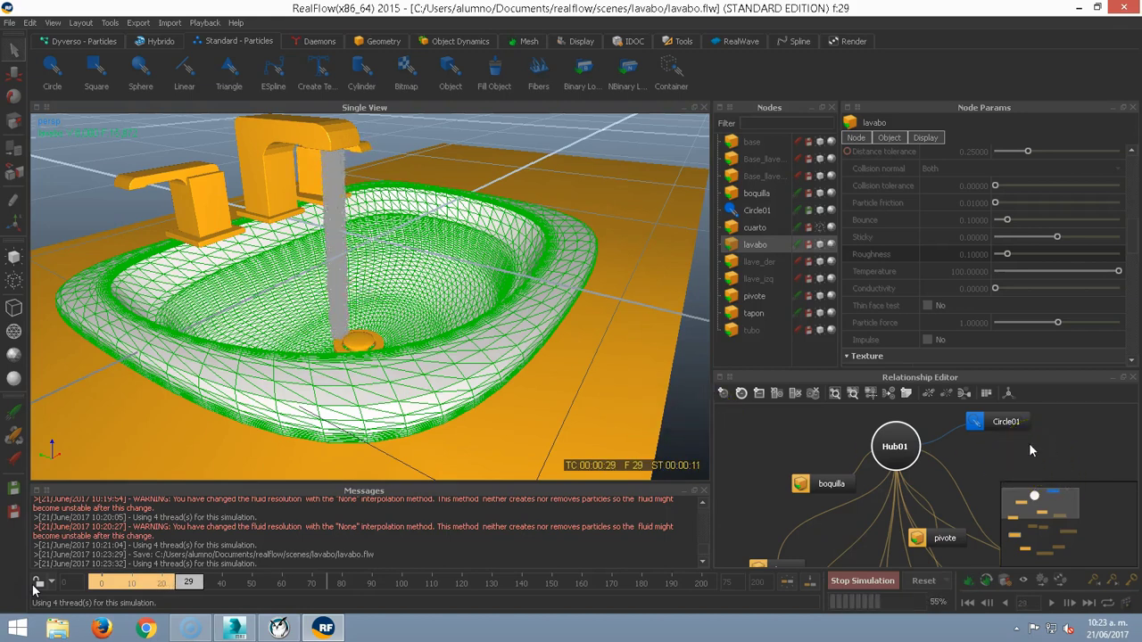
left_click(749, 211)
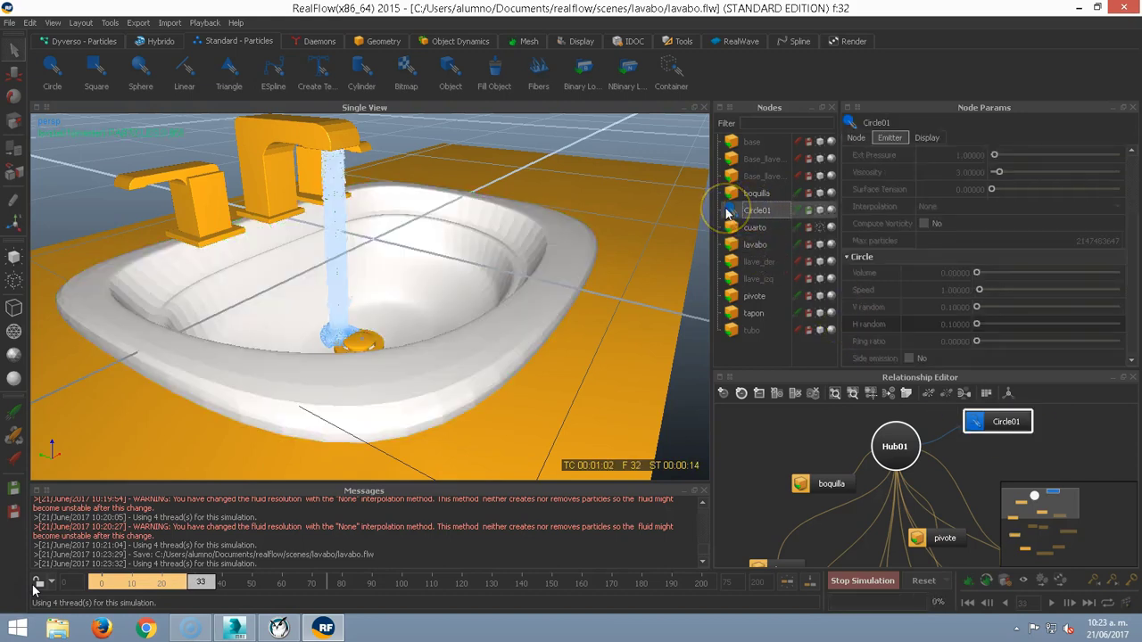